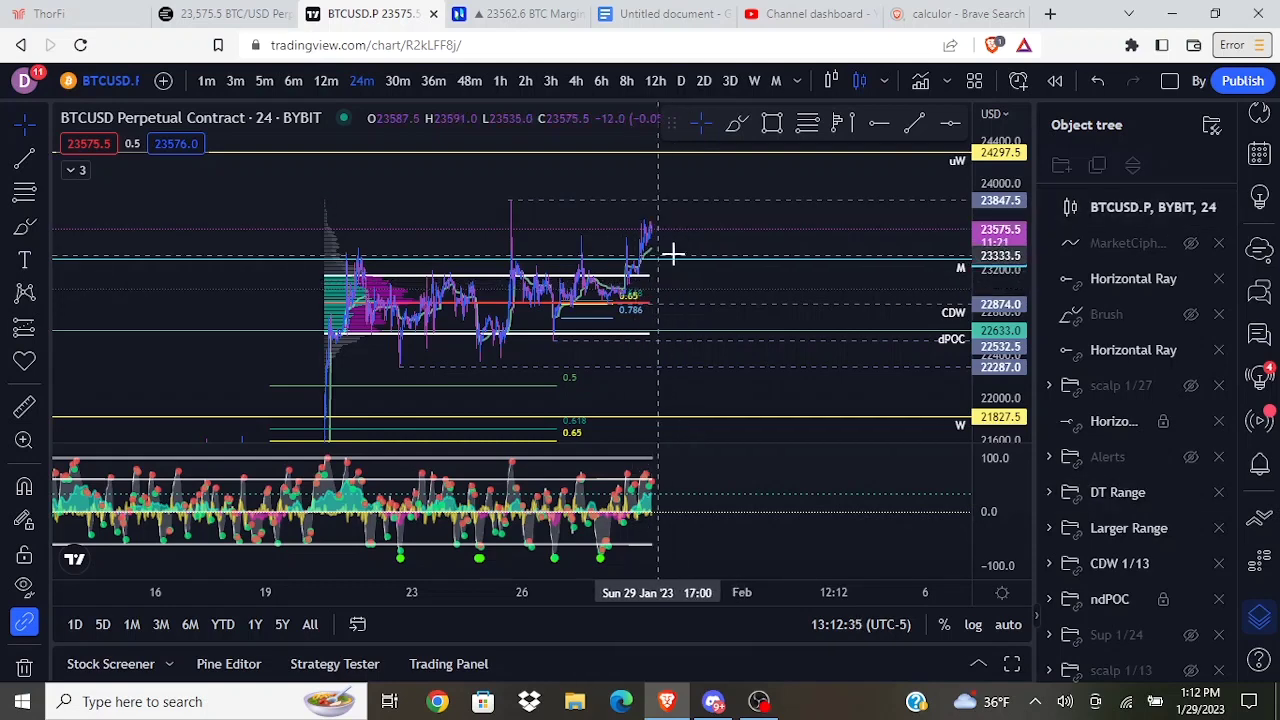
Step: Examine the BTCUSD price action on the 24-minute chart, from the late-January range back to the mid-January consolidation
drag(976, 298, 974, 244)
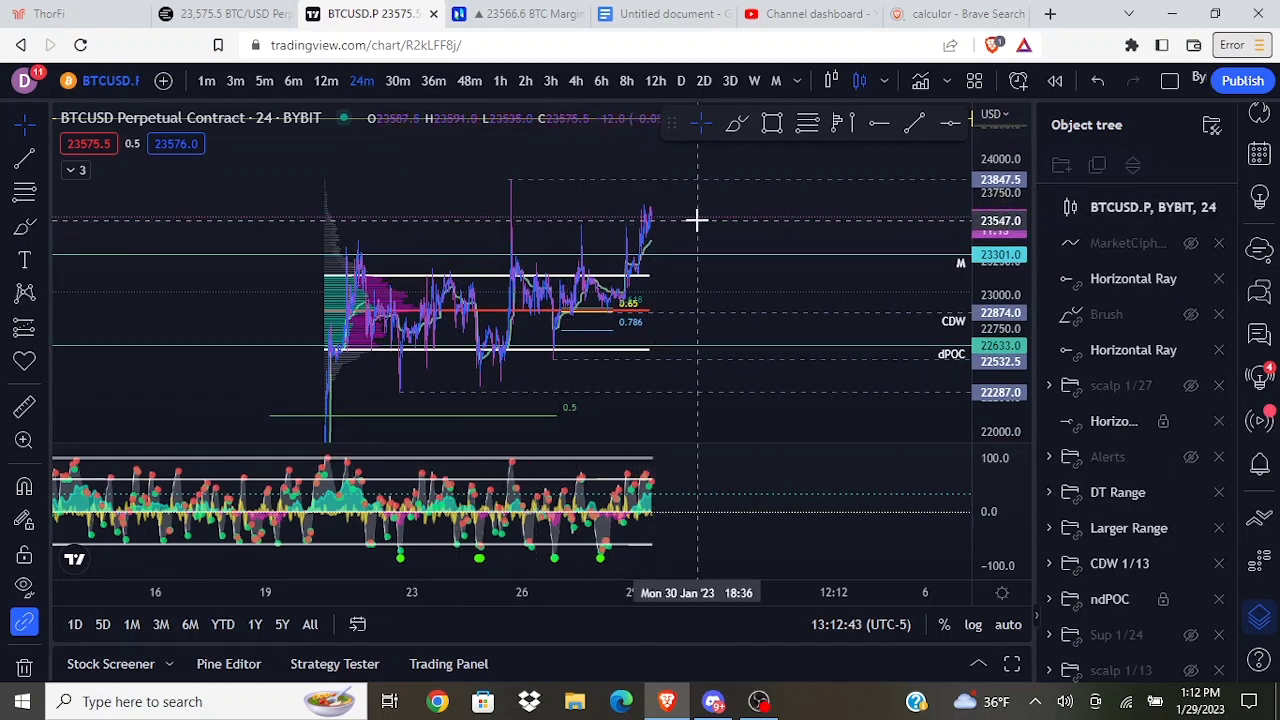
drag(688, 235, 719, 214)
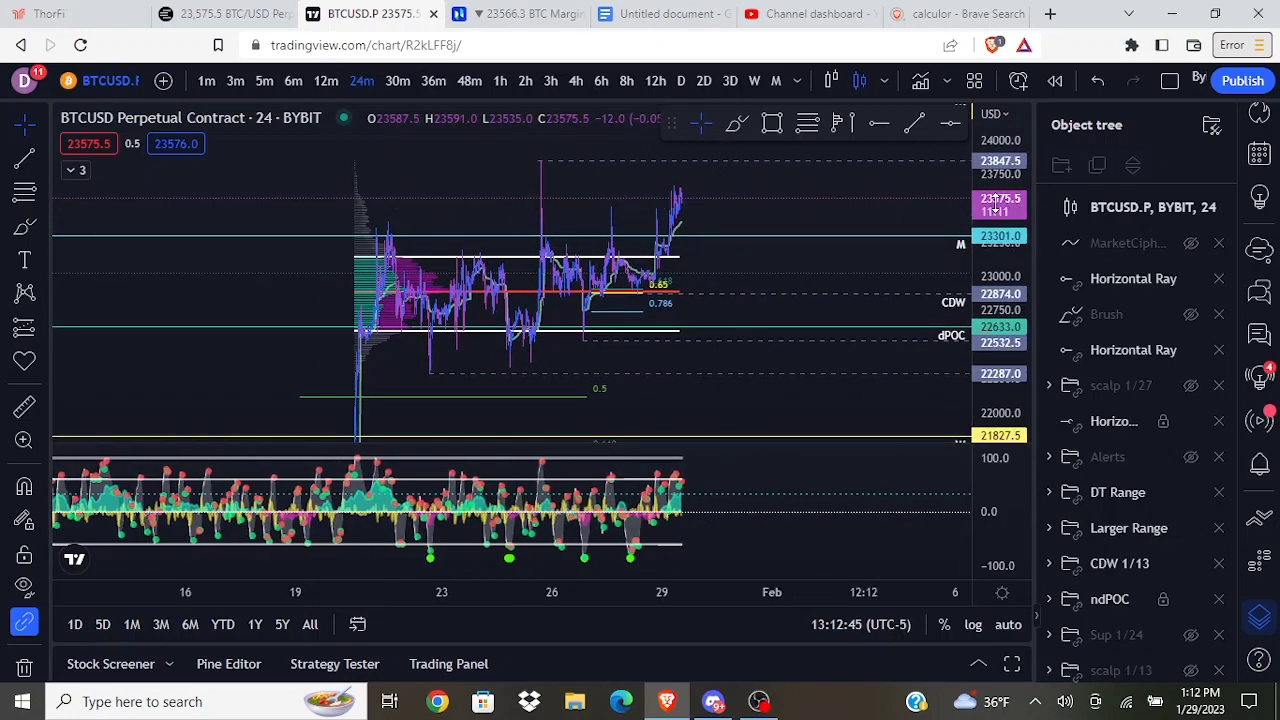
drag(997, 200, 671, 294)
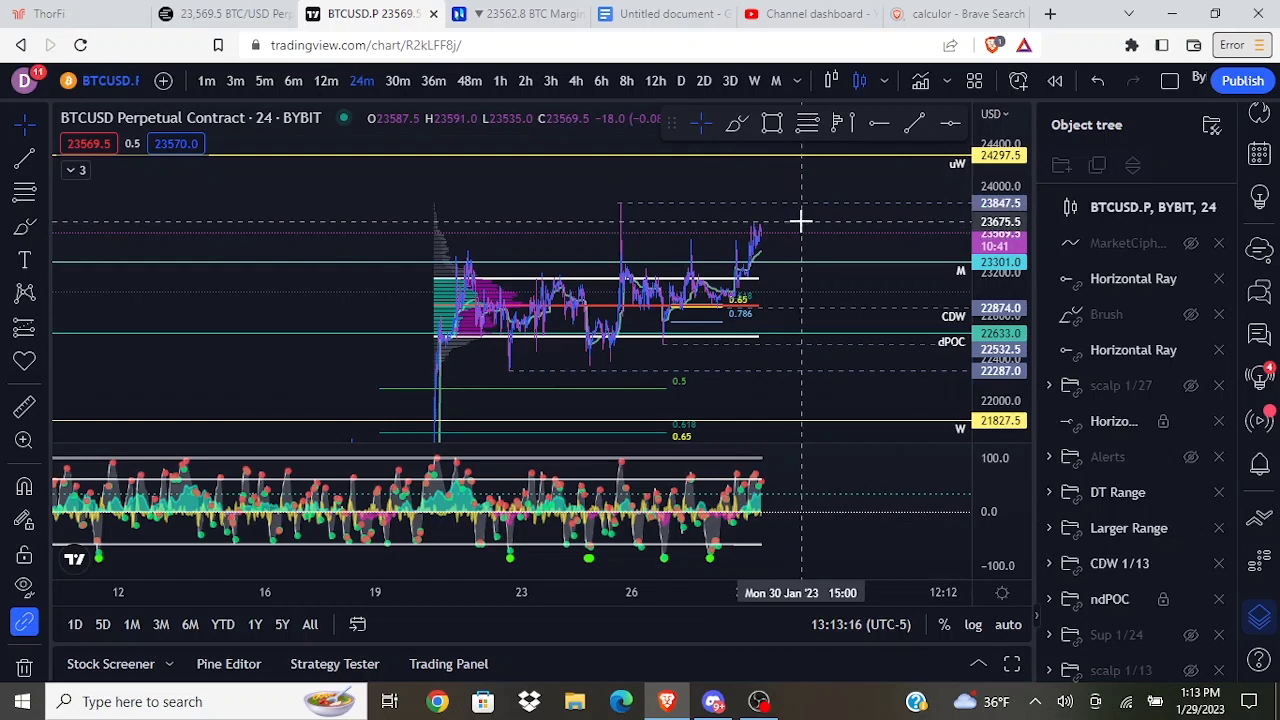
drag(797, 221, 709, 260)
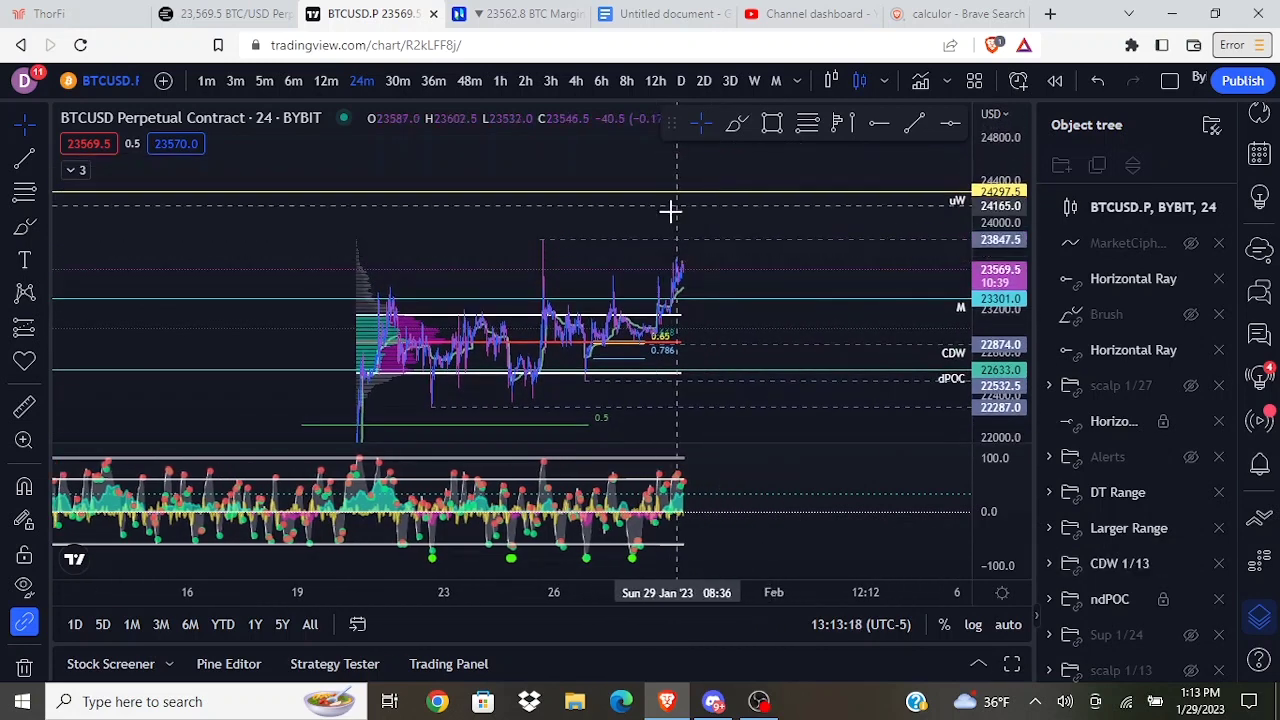
drag(706, 166, 811, 16)
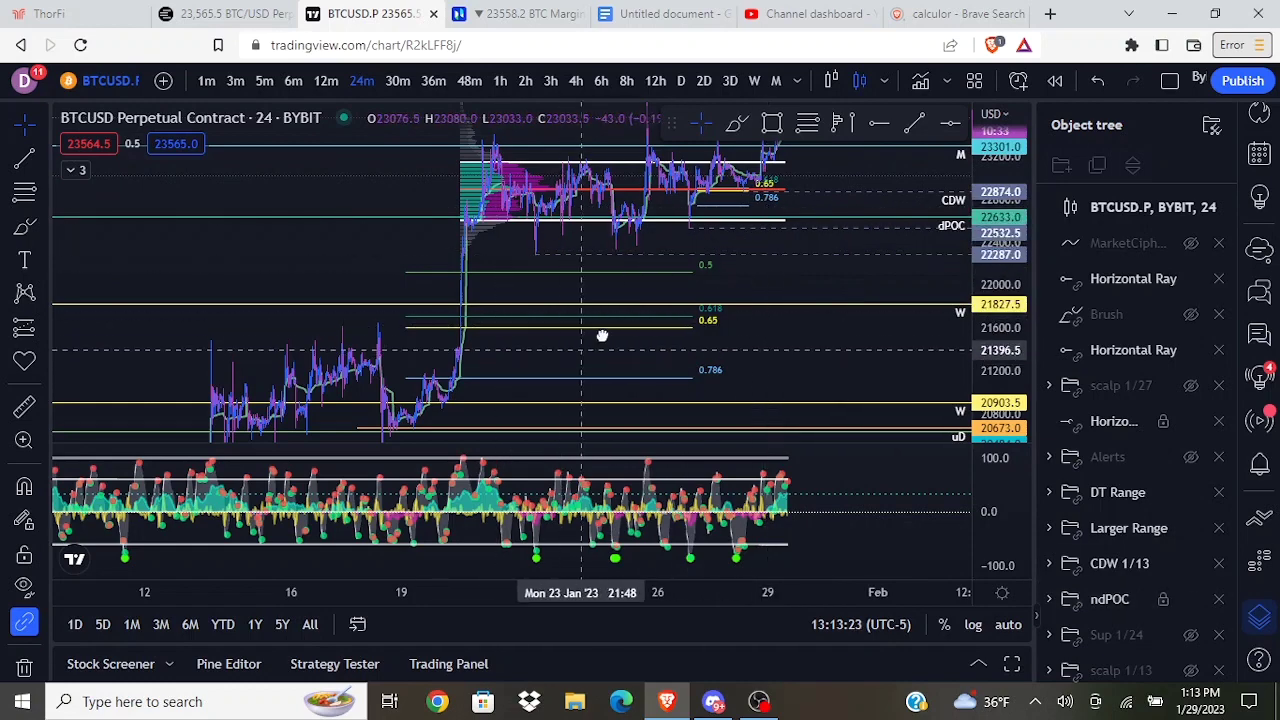
drag(603, 337, 669, 268)
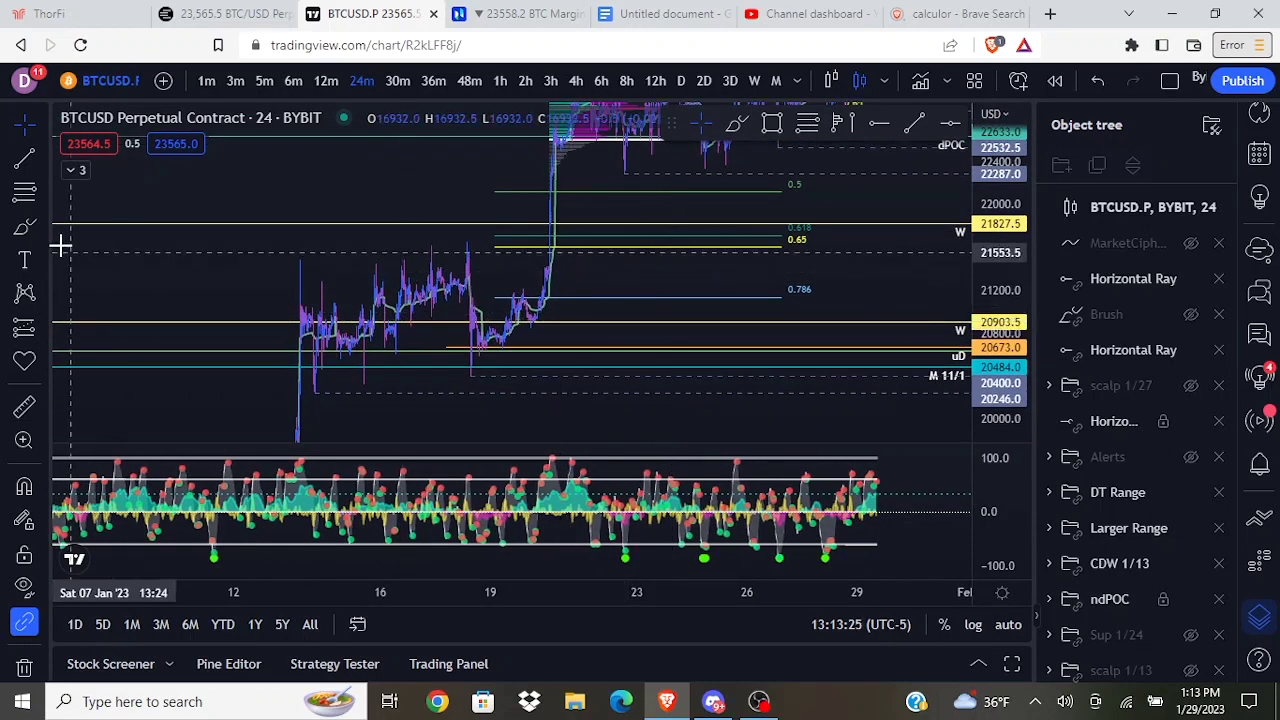
Step: Brush annotations over the mid-January highs, the lows near 16 January, and the rally after 19 January, removing the downward stroke
click(24, 226)
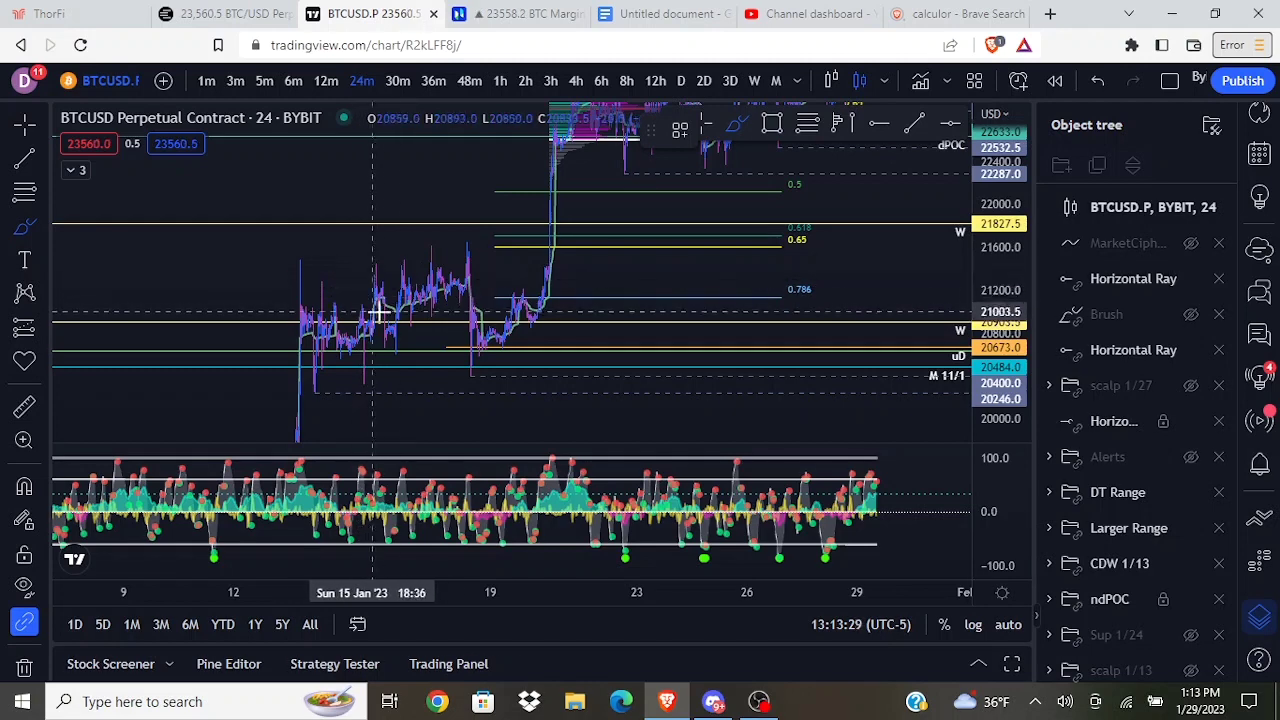
mouse_move(380, 301)
mouse_down()
mouse_move(386, 282)
mouse_move(274, 305)
mouse_up()
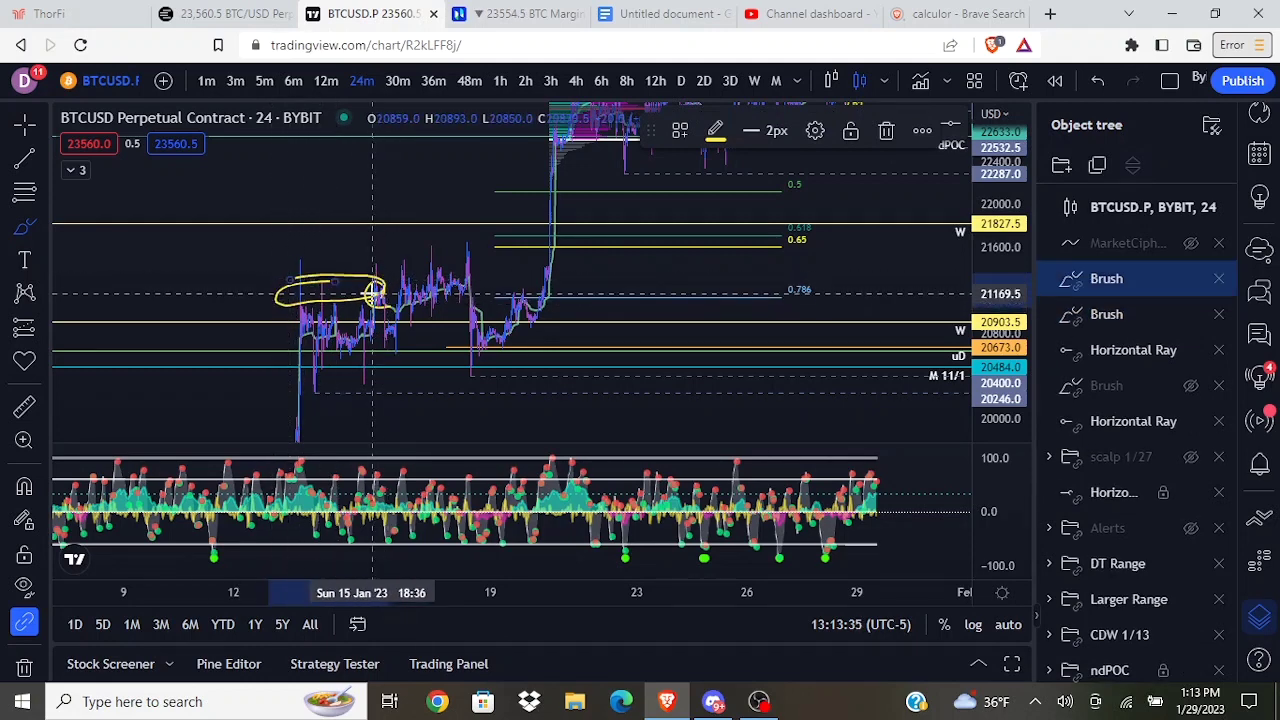
drag(373, 288, 393, 348)
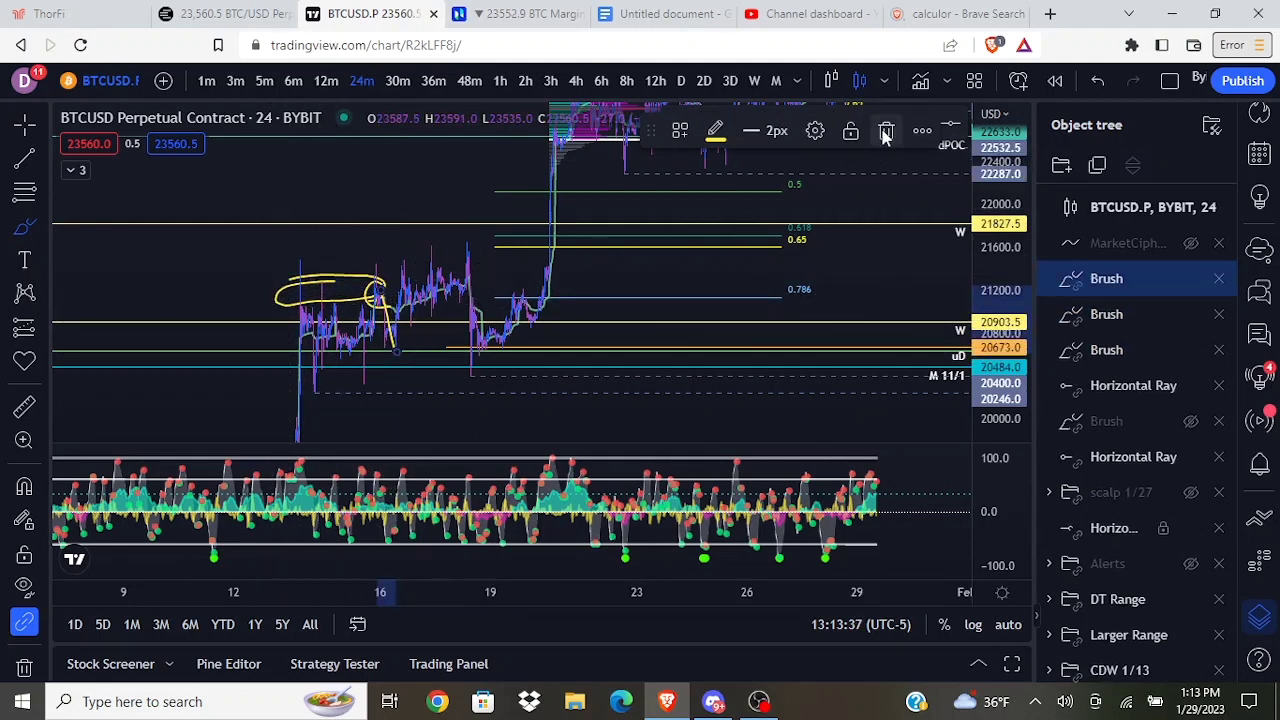
key(Delete)
drag(383, 343, 380, 347)
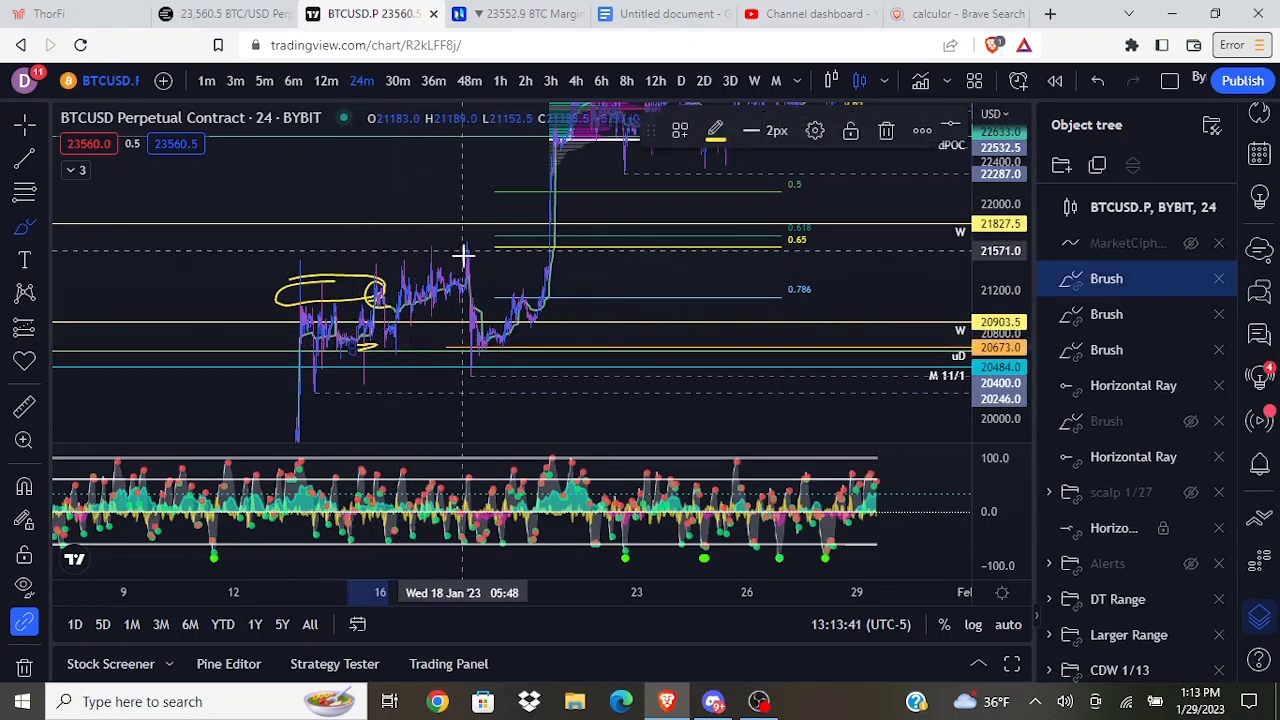
drag(471, 361, 547, 285)
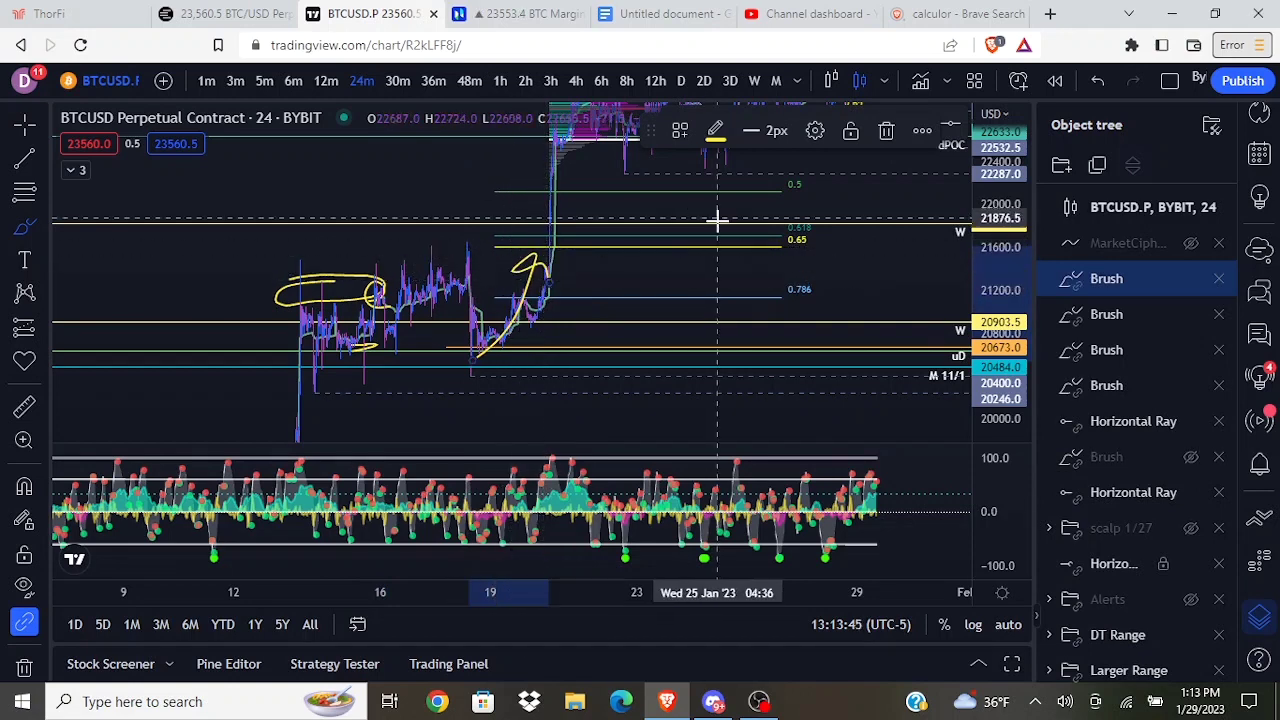
Step: Delete all the brush annotations just drawn on the mid-January price action
click(886, 131)
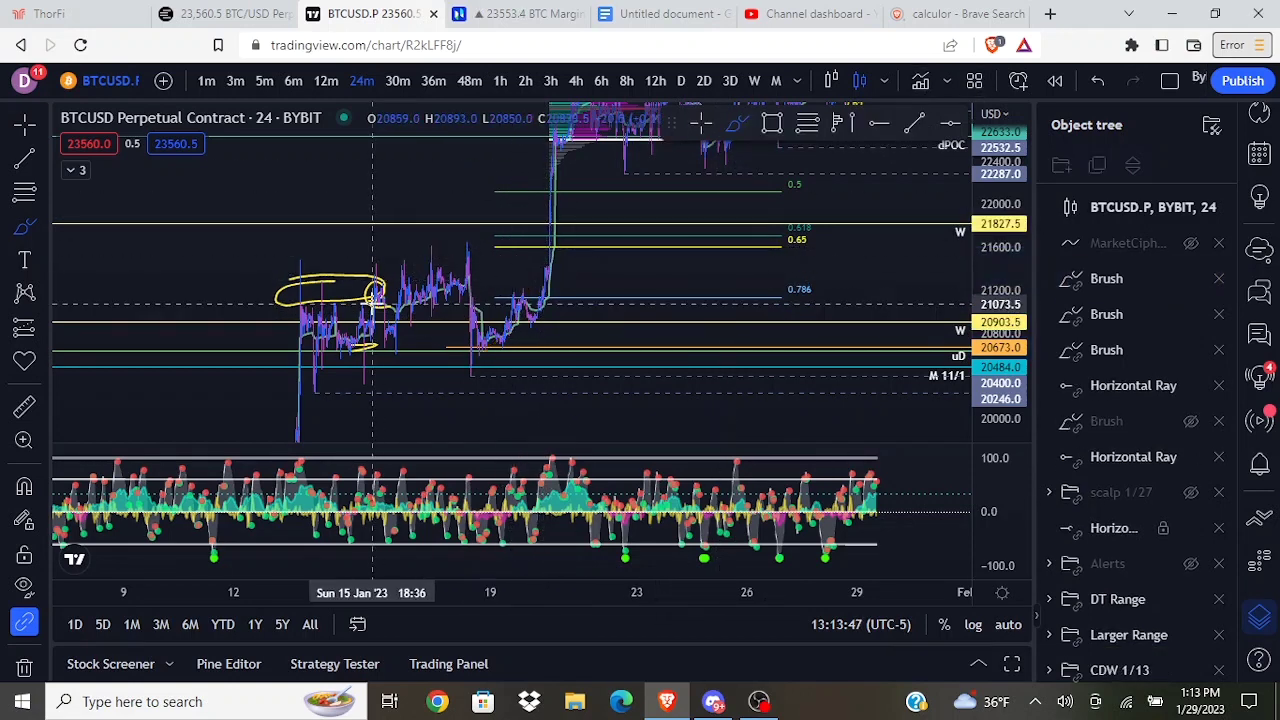
click(372, 302)
key(Delete)
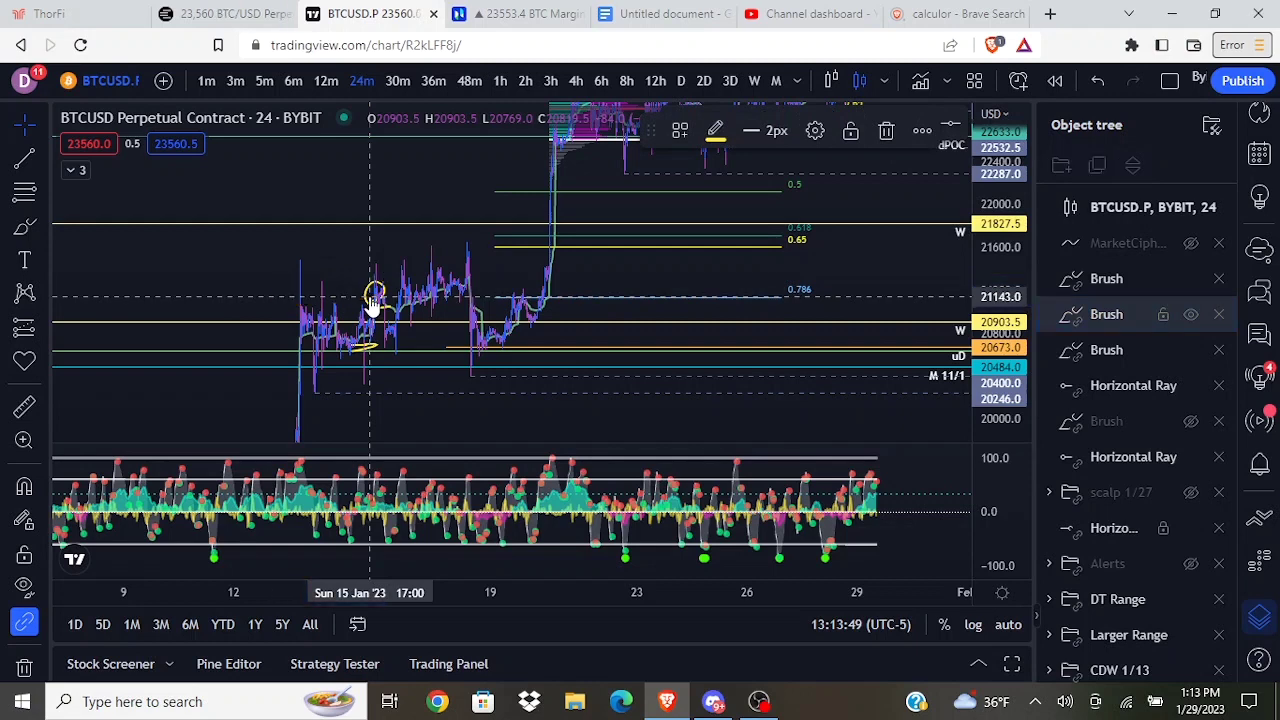
key(Delete)
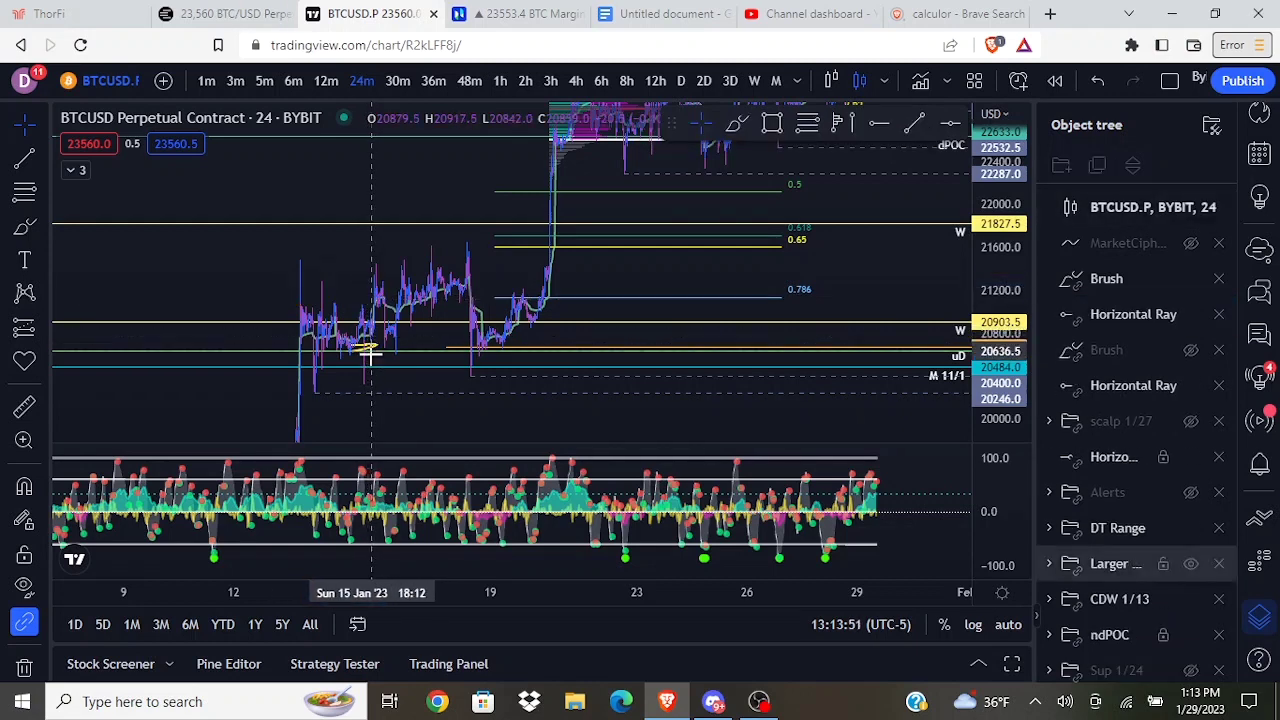
click(367, 351)
key(Delete)
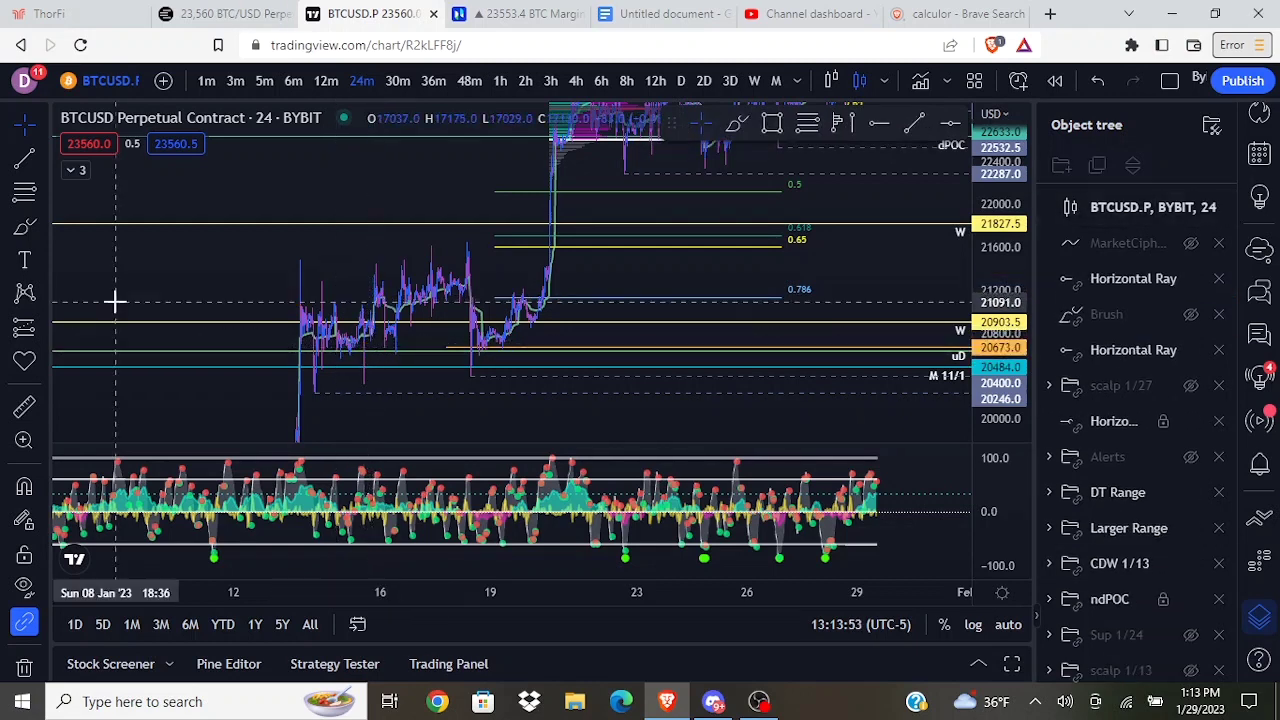
Step: Brush a falling curve over the oscillator waves after 14 January and a rising curve over the waves near 29 January
click(25, 228)
drag(312, 483, 407, 497)
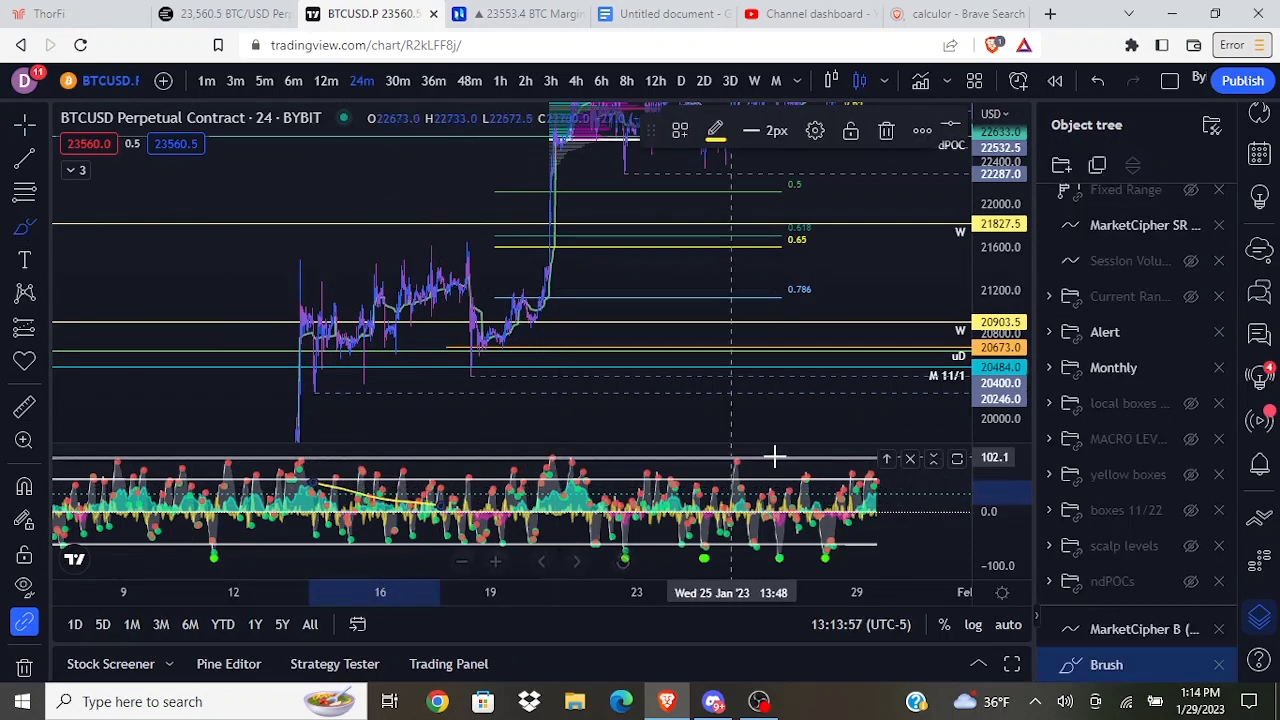
drag(803, 505, 833, 505)
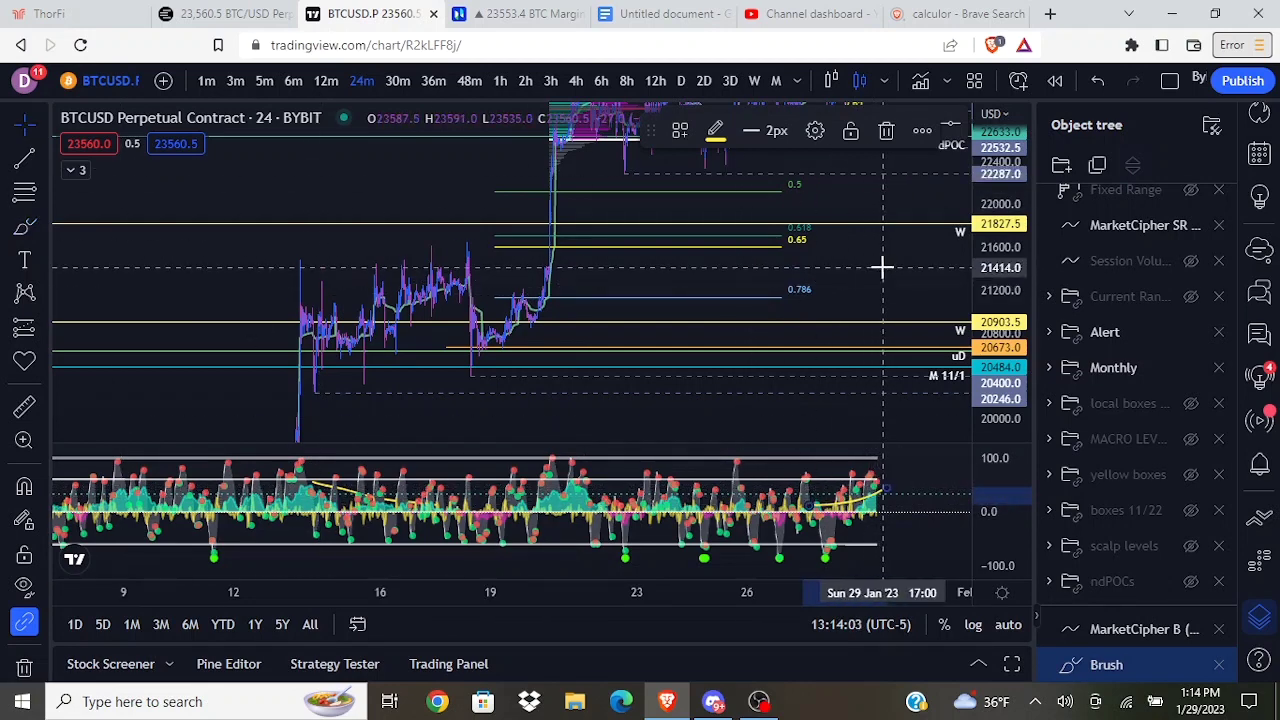
Step: Brush rising strokes over the oscillator waves around 20 January and 13 January
drag(883, 266, 829, 302)
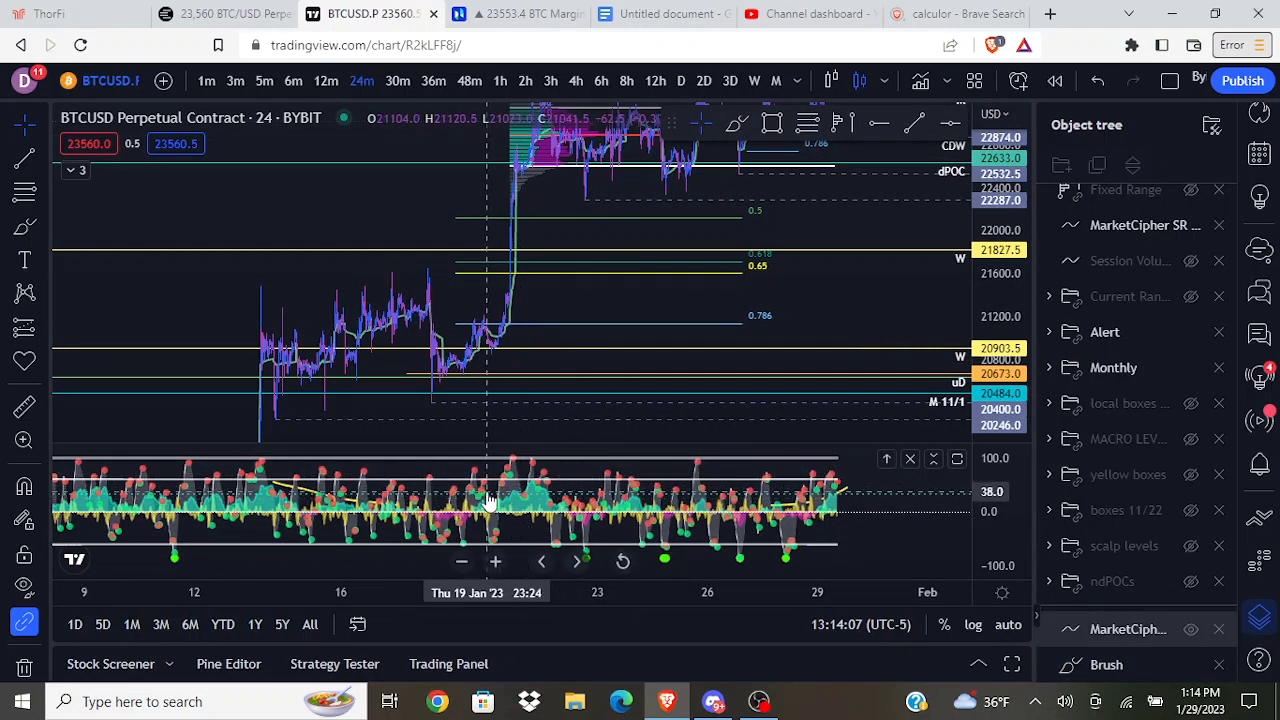
click(24, 226)
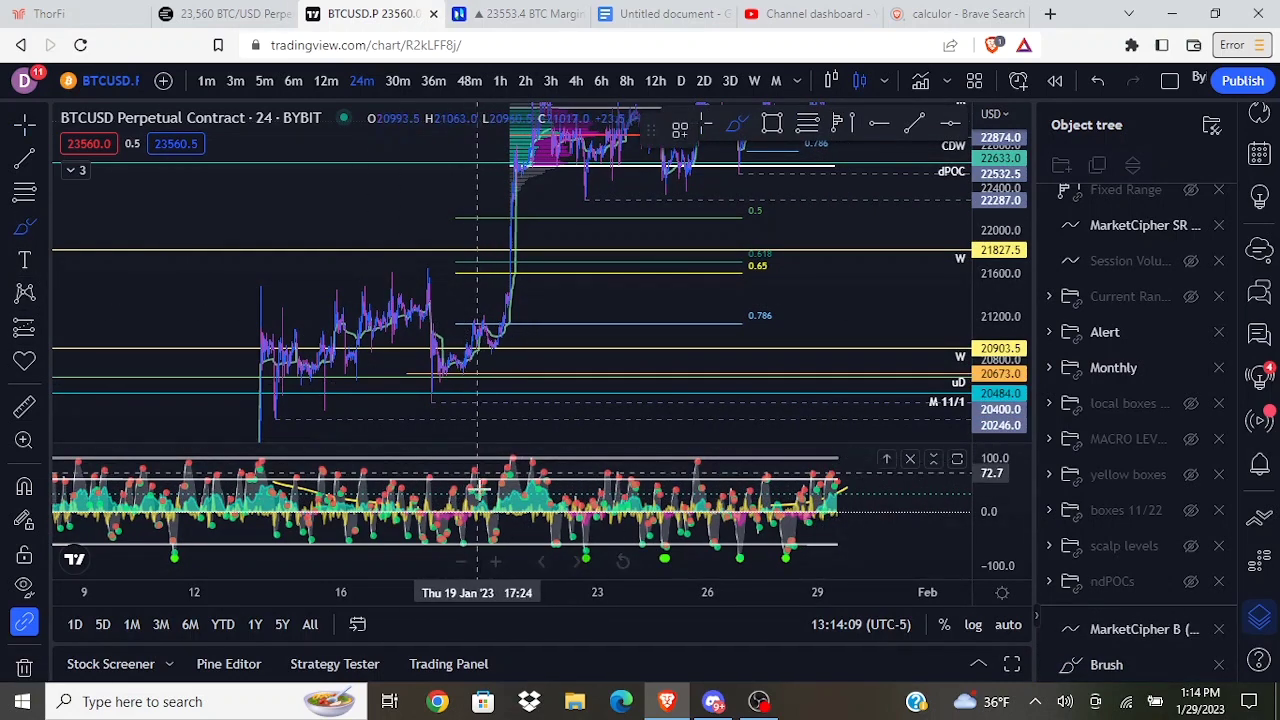
drag(490, 506, 528, 468)
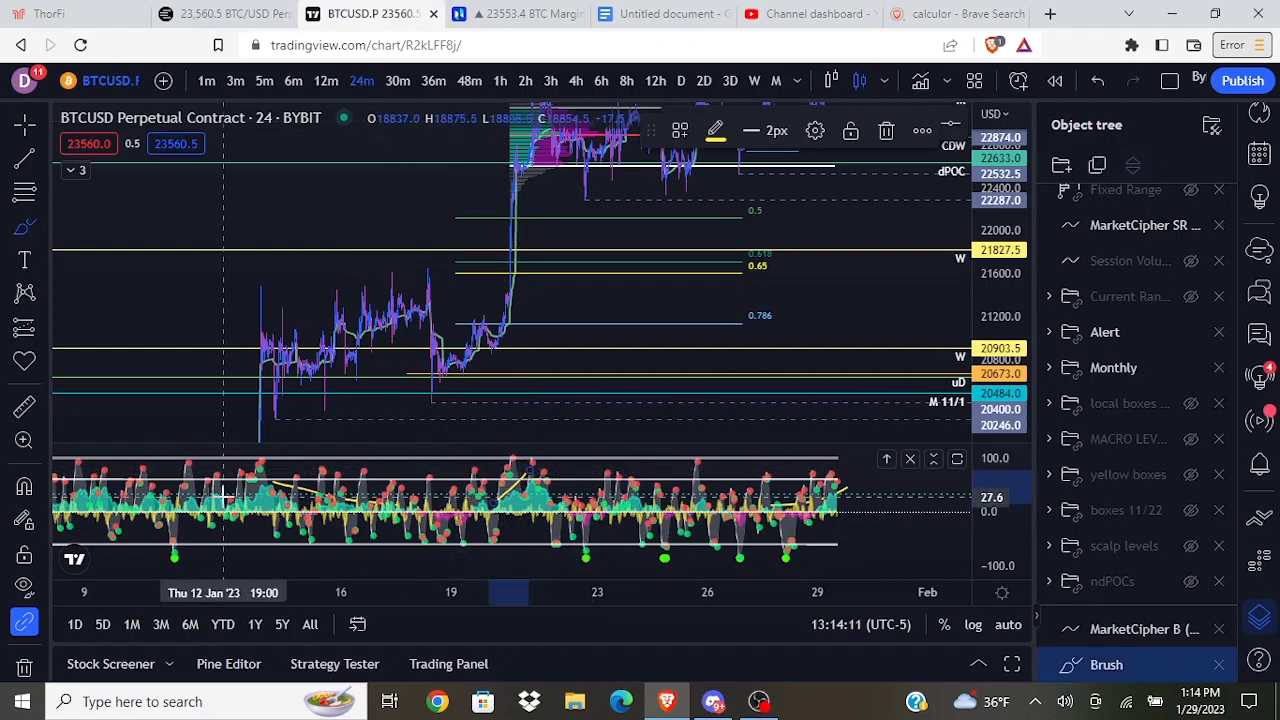
drag(228, 497, 267, 466)
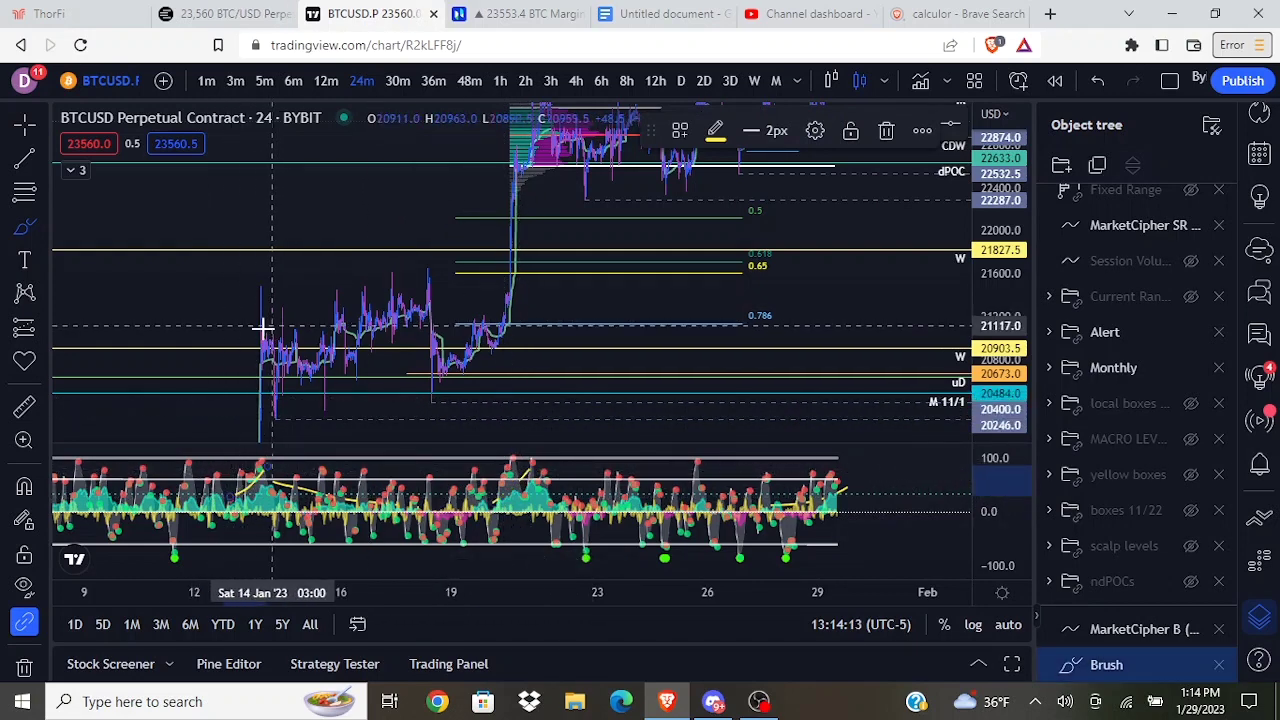
Step: Review the mid-January price rallies, switch the chart to the 12-hour timeframe, and zoom in on the recent oscillator waves
mouse_move(223, 309)
mouse_down()
mouse_move(261, 202)
mouse_move(305, 250)
mouse_up()
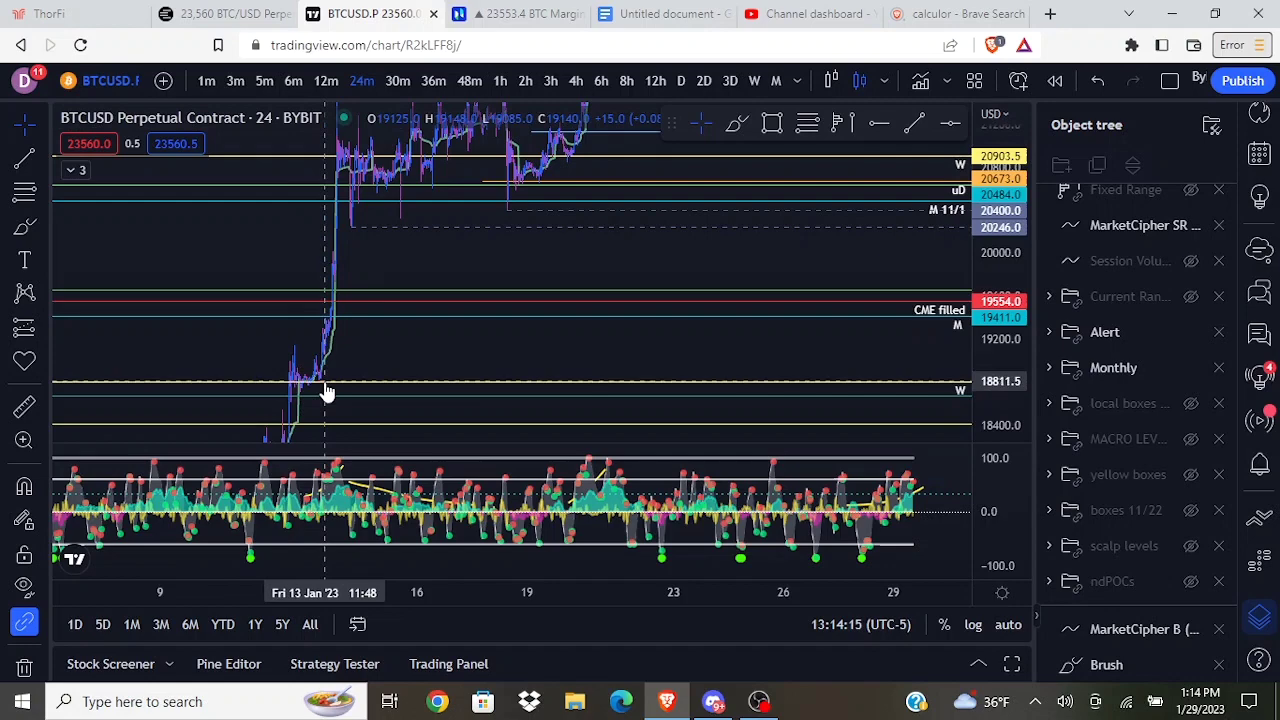
drag(488, 271, 356, 426)
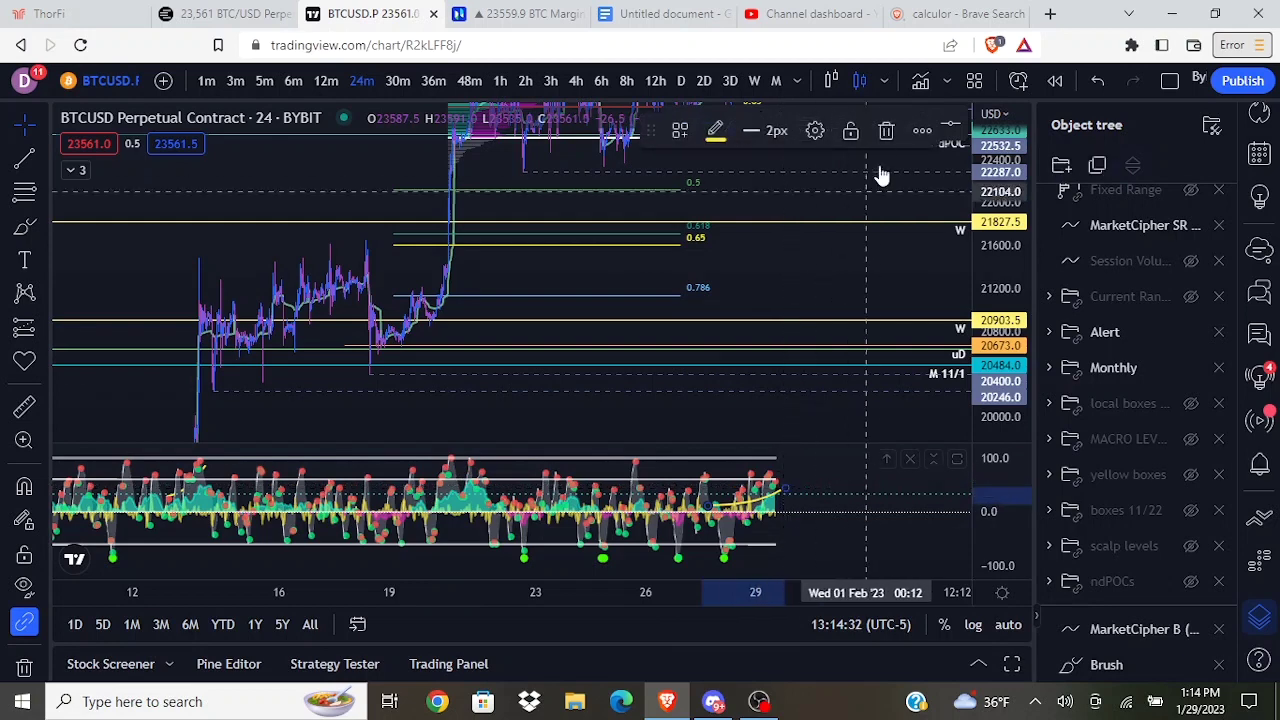
click(655, 80)
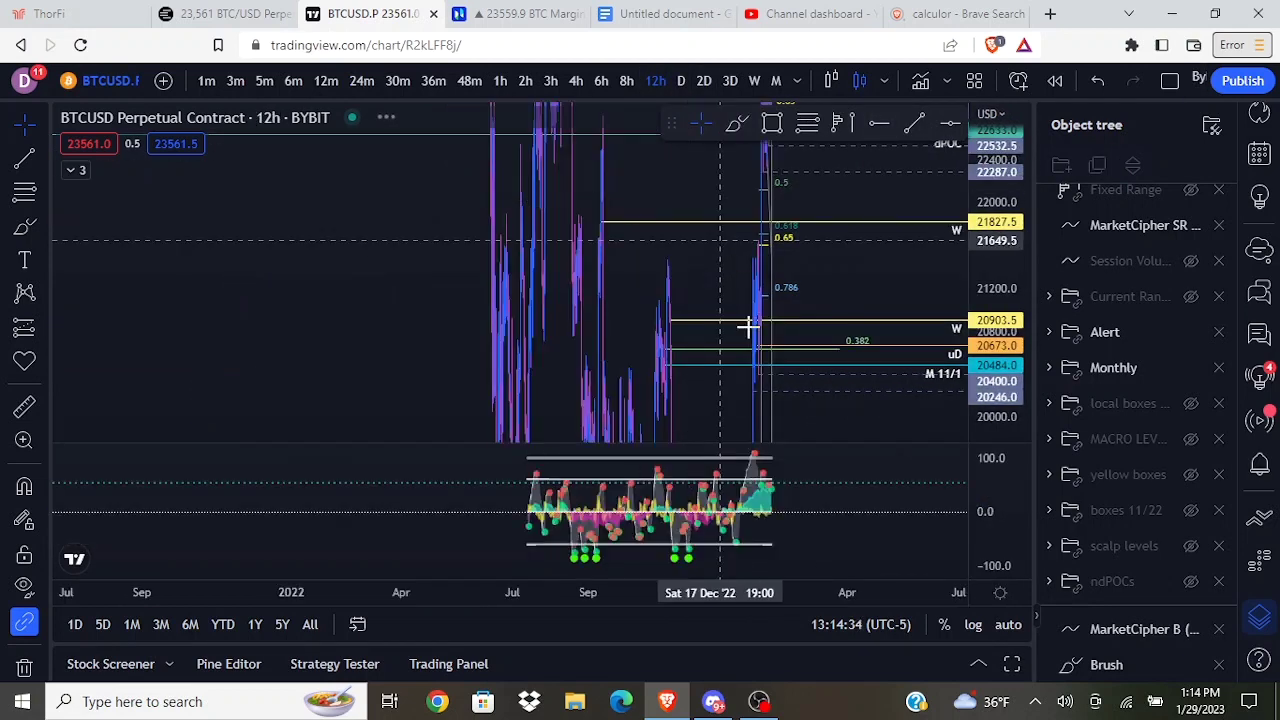
scroll(748, 327, up, 8)
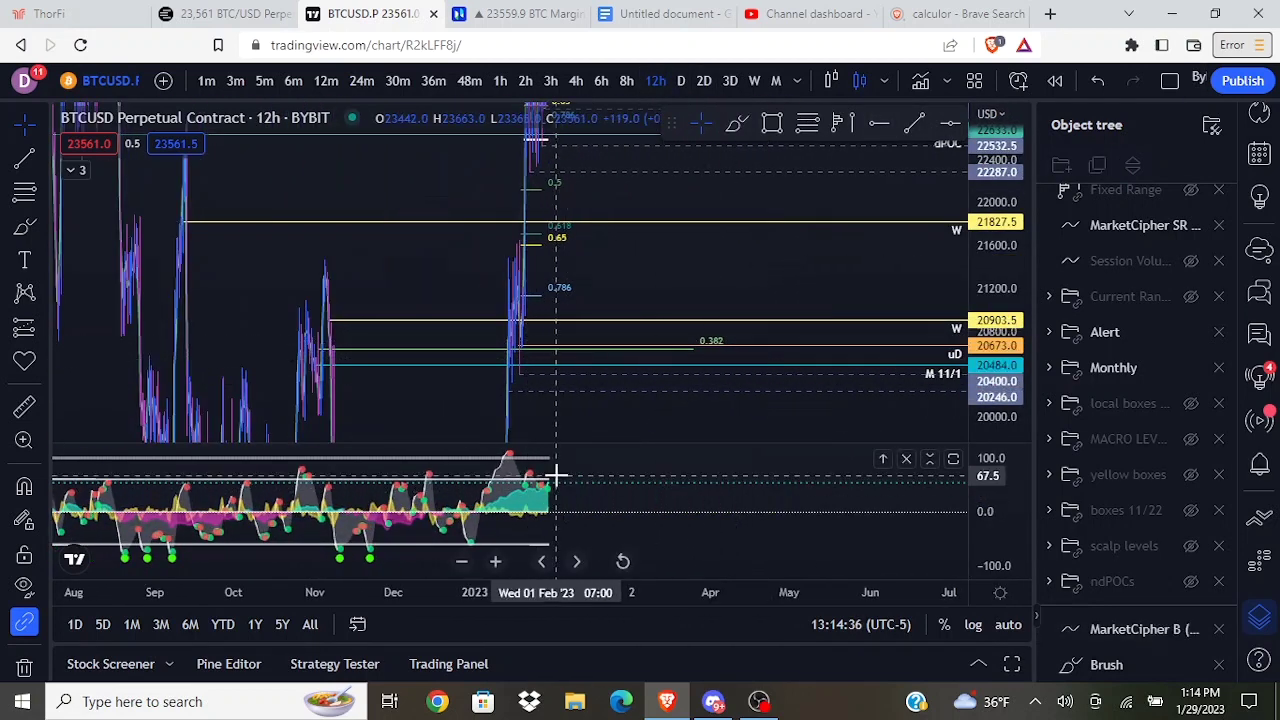
Step: Switch to the daily timeframe, maximize the MarketCipher B pane, and compress its vertical scale to inspect the latest wave
click(681, 81)
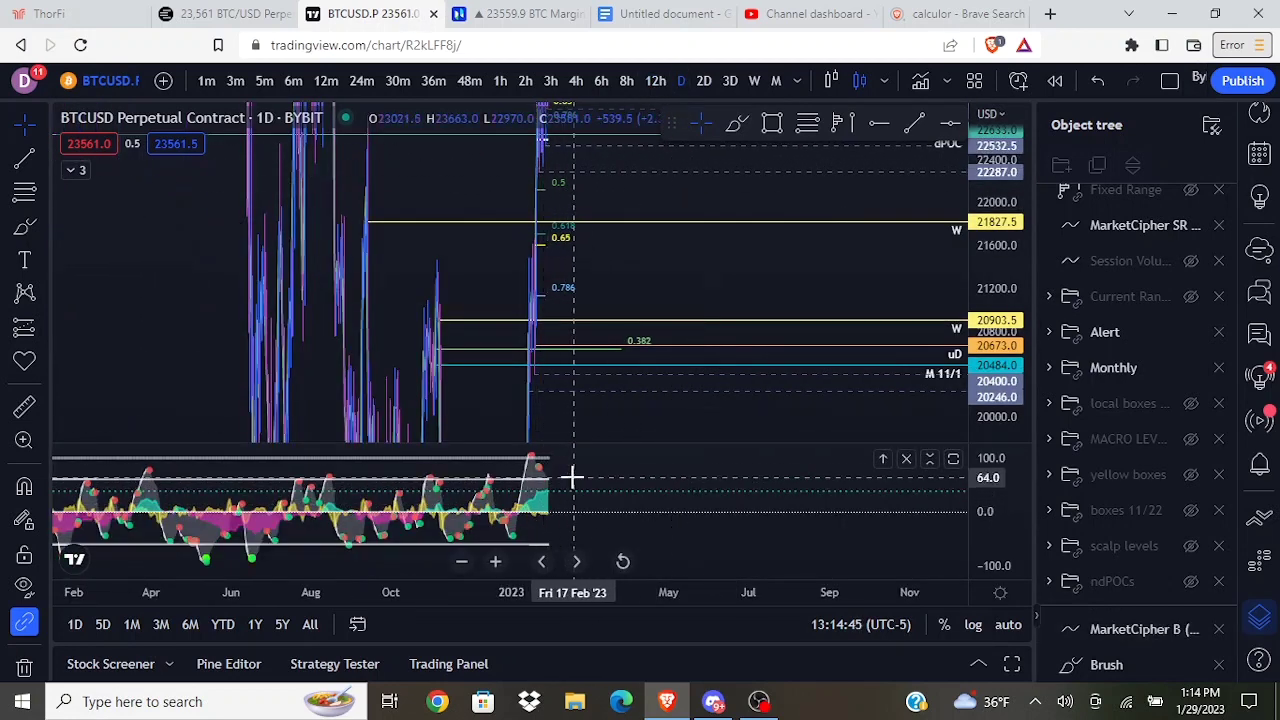
double_click(572, 478)
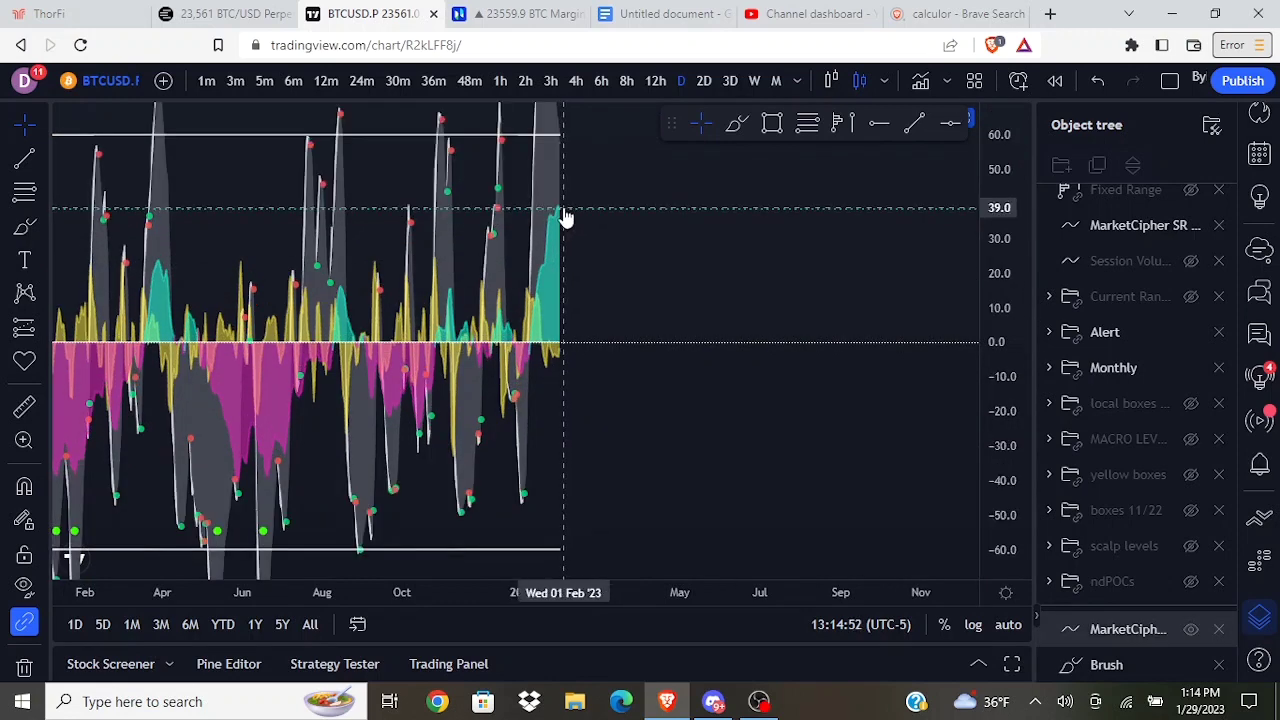
drag(997, 197, 886, 426)
scroll(512, 360, up, 1)
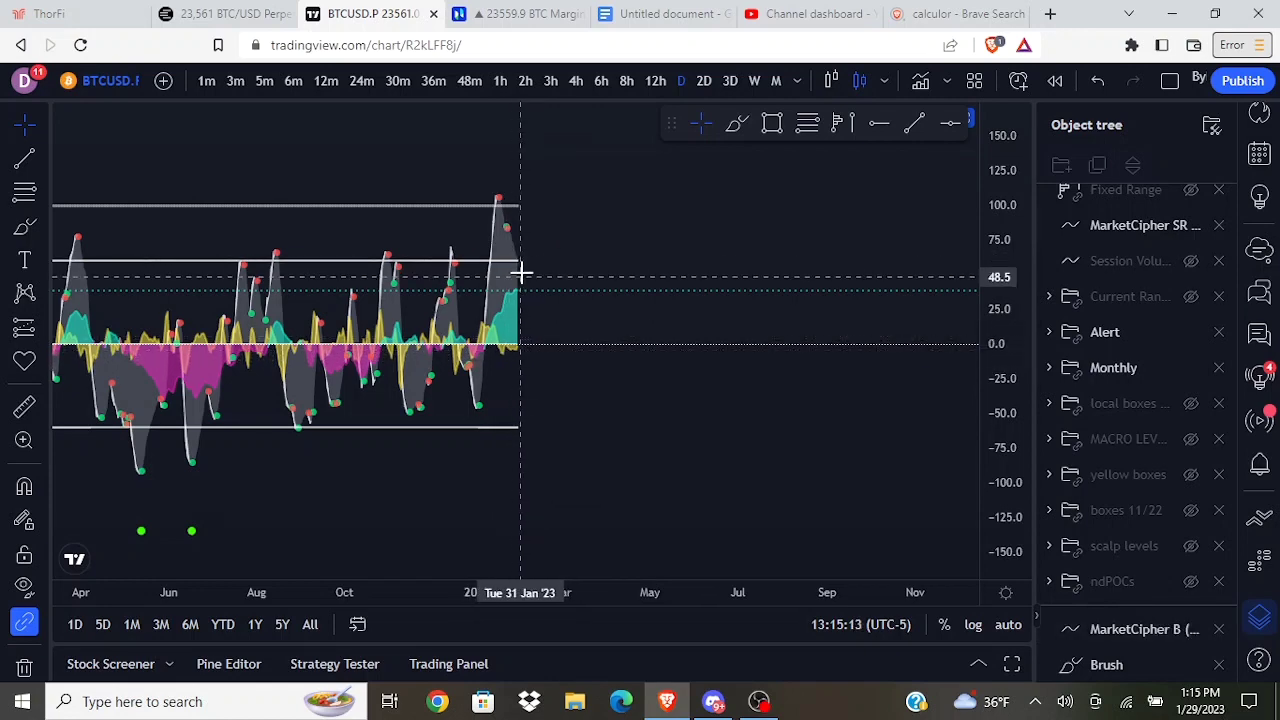
Step: Restore the maximized oscillator pane and set the chart interval to 12 minutes
double_click(683, 263)
text(12)
key(Return)
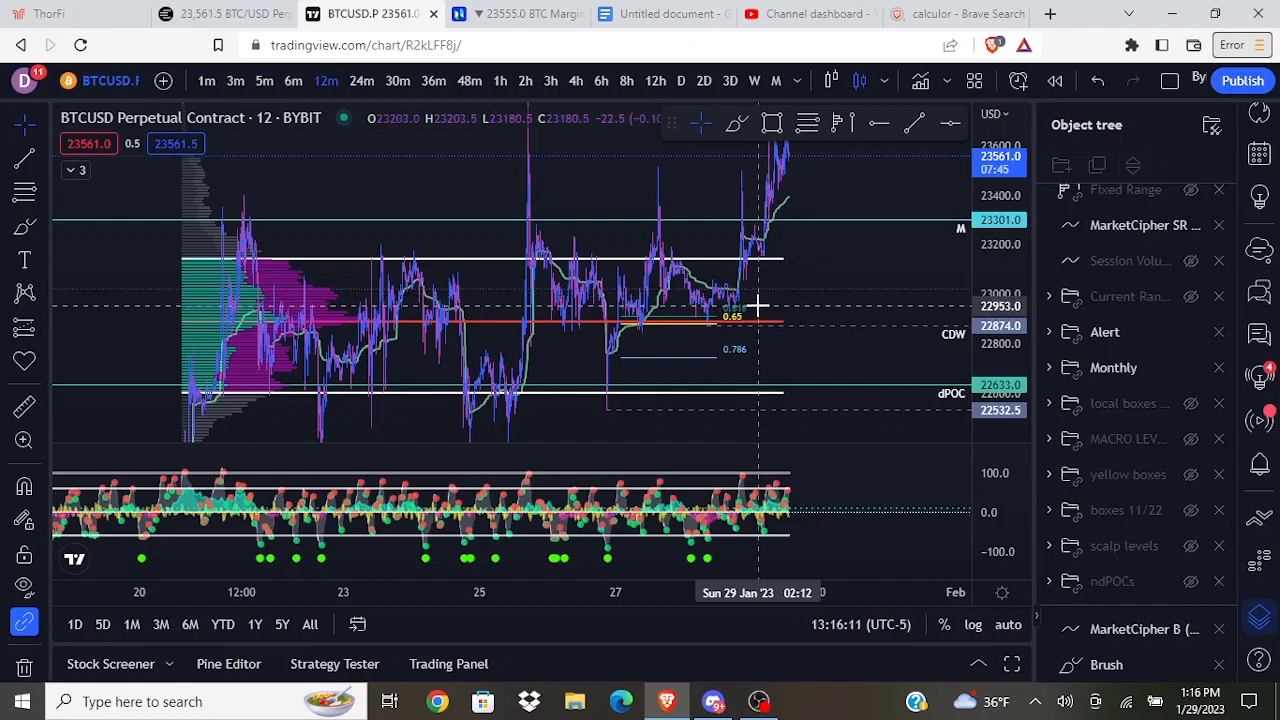
Step: Unhide the scalp 1/27 drawing group and inspect the text settings of its GP, POC, VAL box
scroll(757, 303, up, 3)
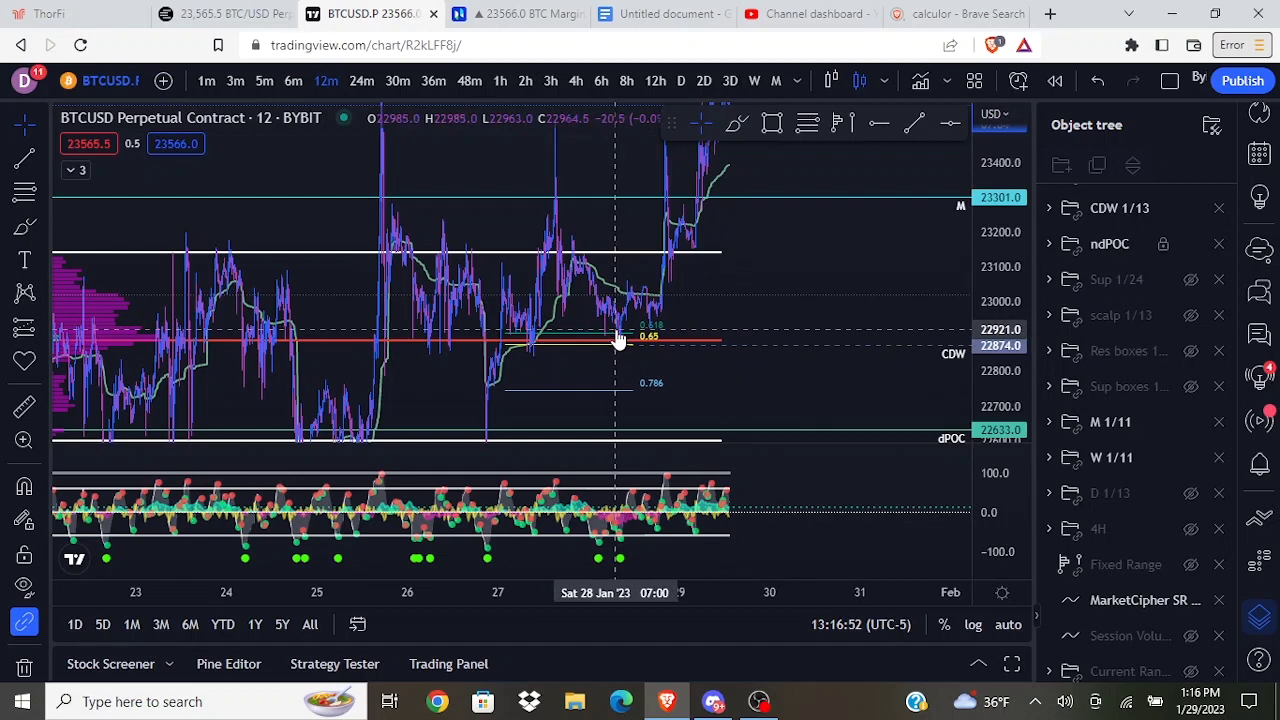
scroll(1067, 351, down, 2)
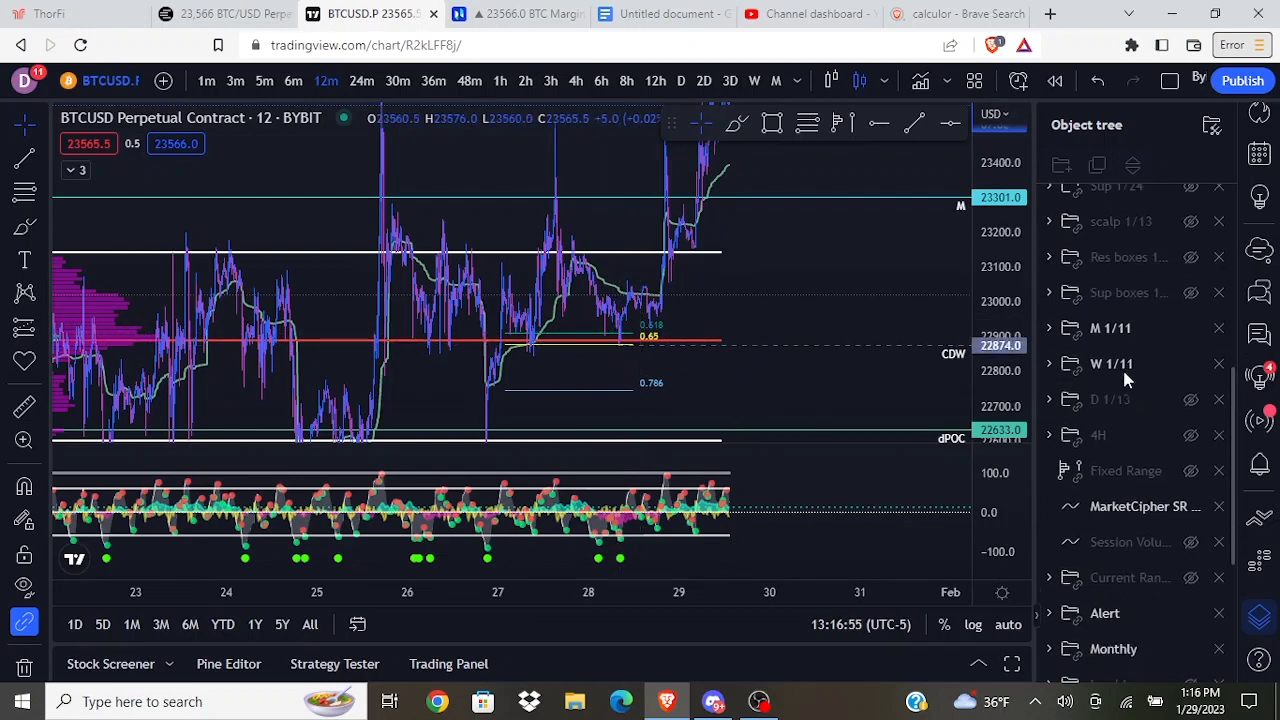
scroll(1122, 367, up, 4)
scroll(1129, 377, up, 3)
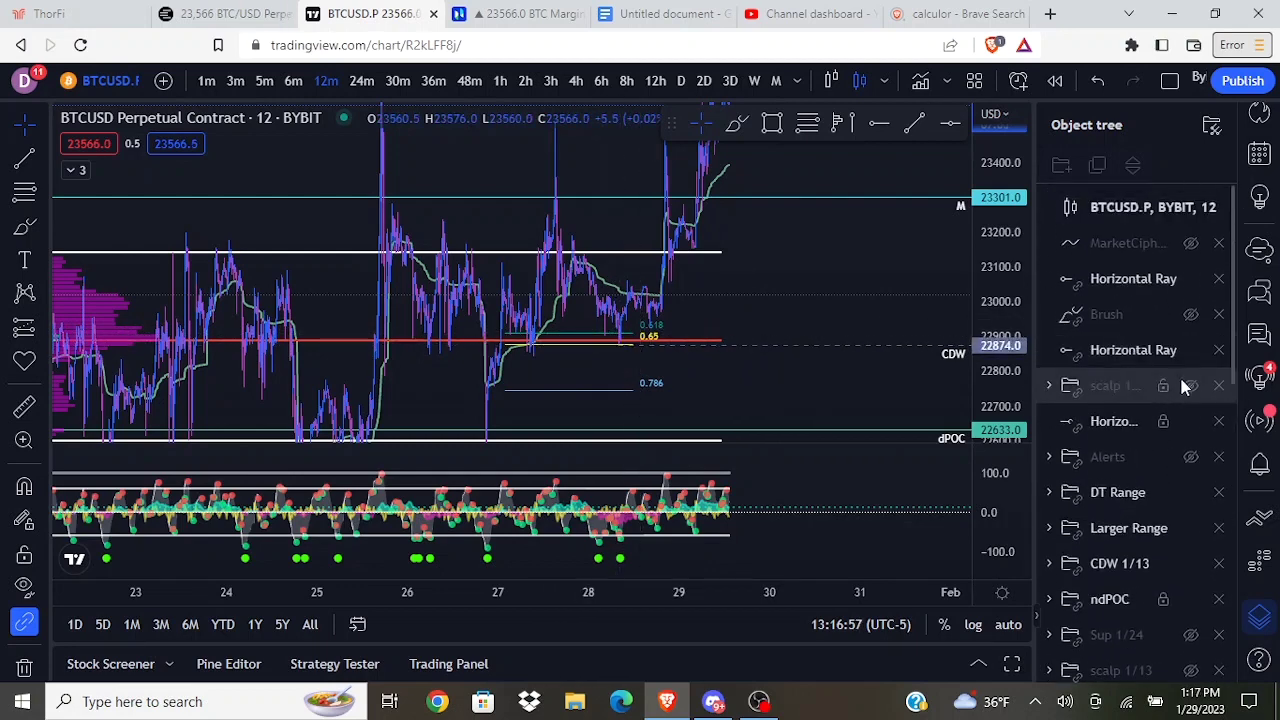
click(1188, 386)
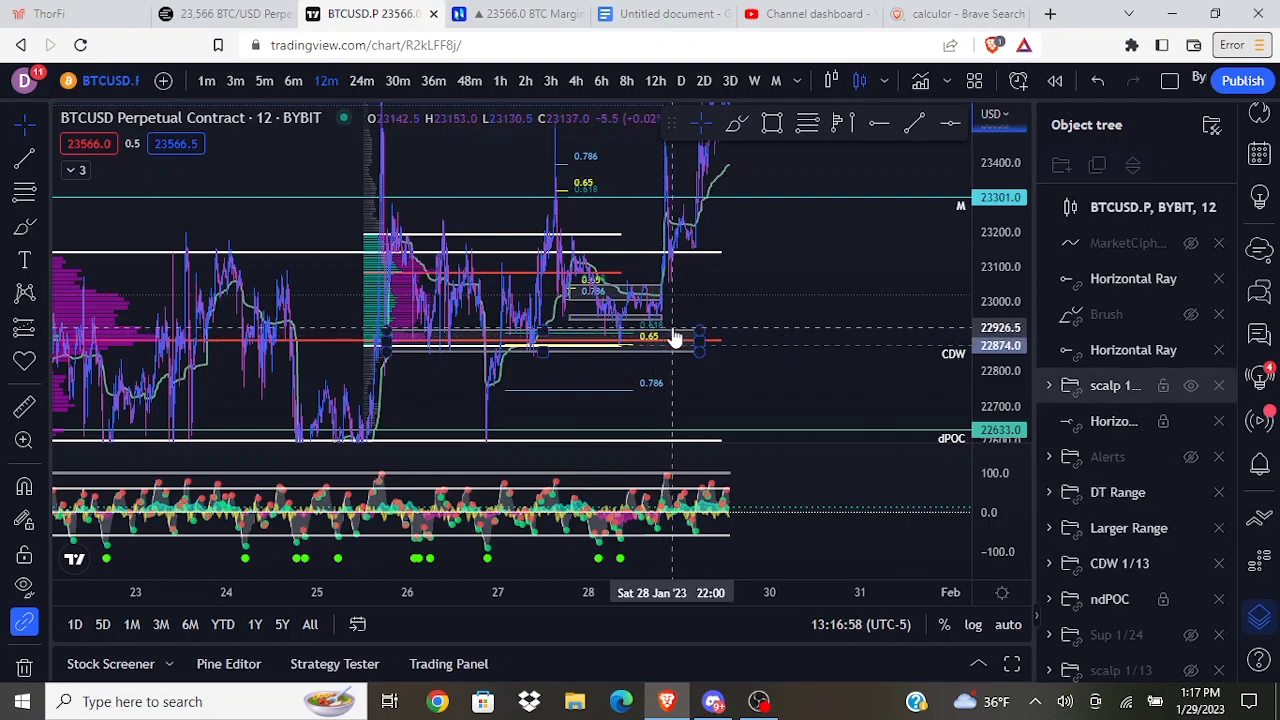
double_click(670, 338)
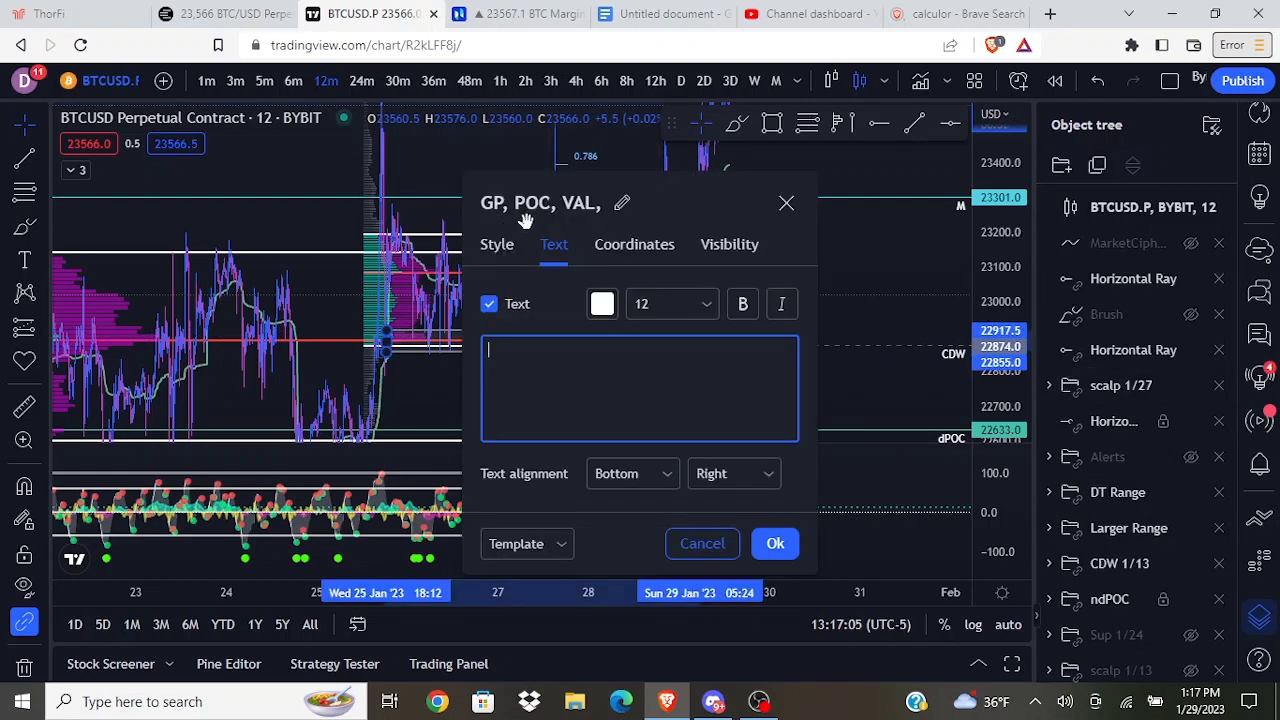
click(786, 206)
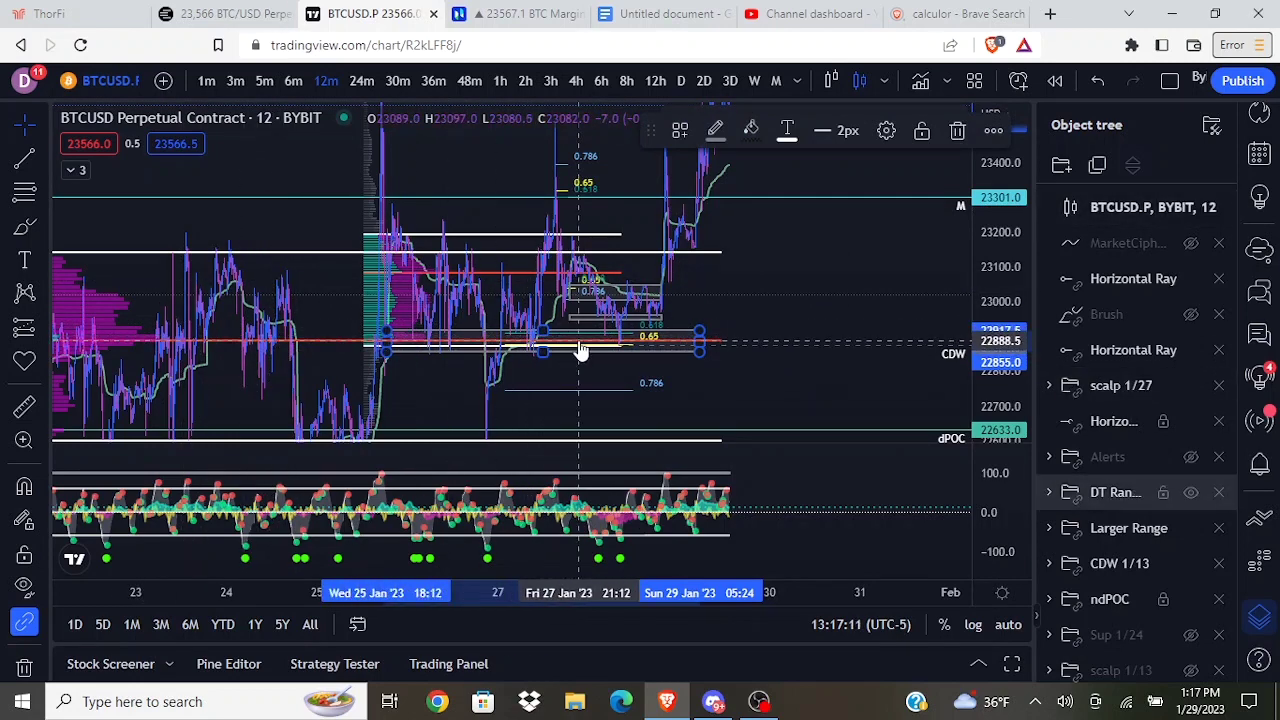
Step: Review the January 28 low on the 6-minute and 36-minute timeframes, inspecting the 36-minute oscillator waves in the maximized MarketCipher B pane
click(664, 388)
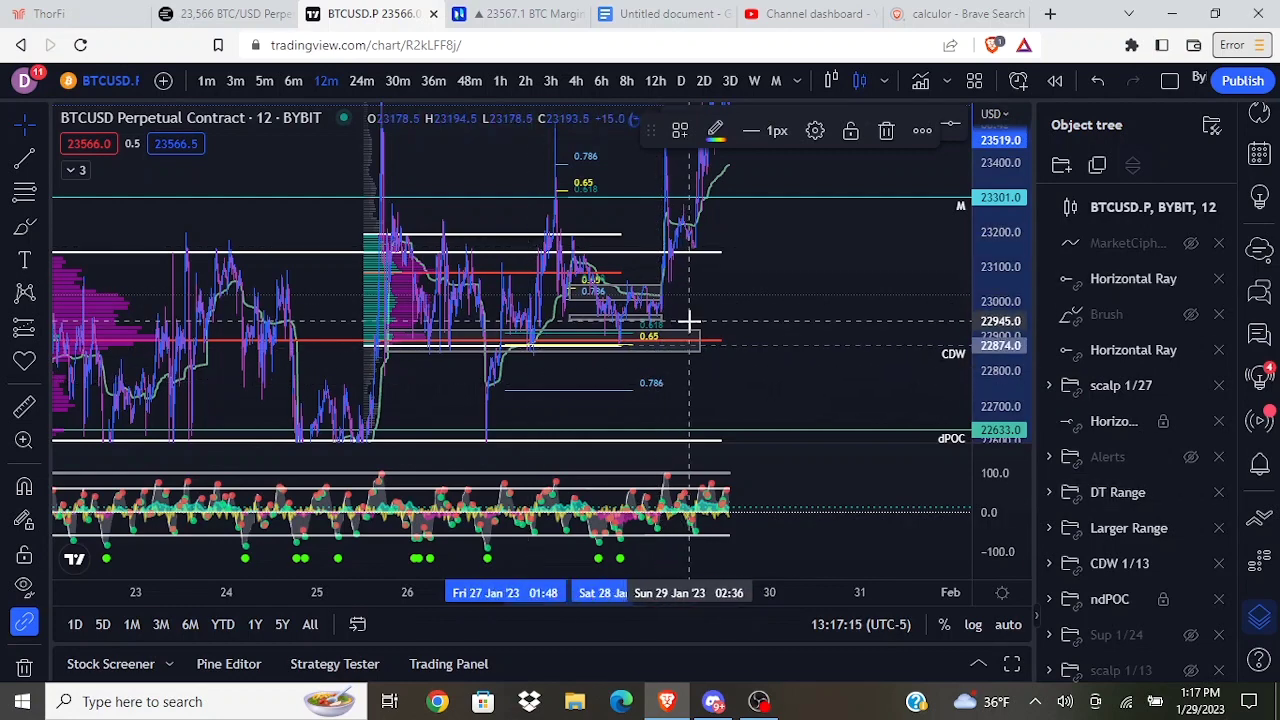
click(295, 82)
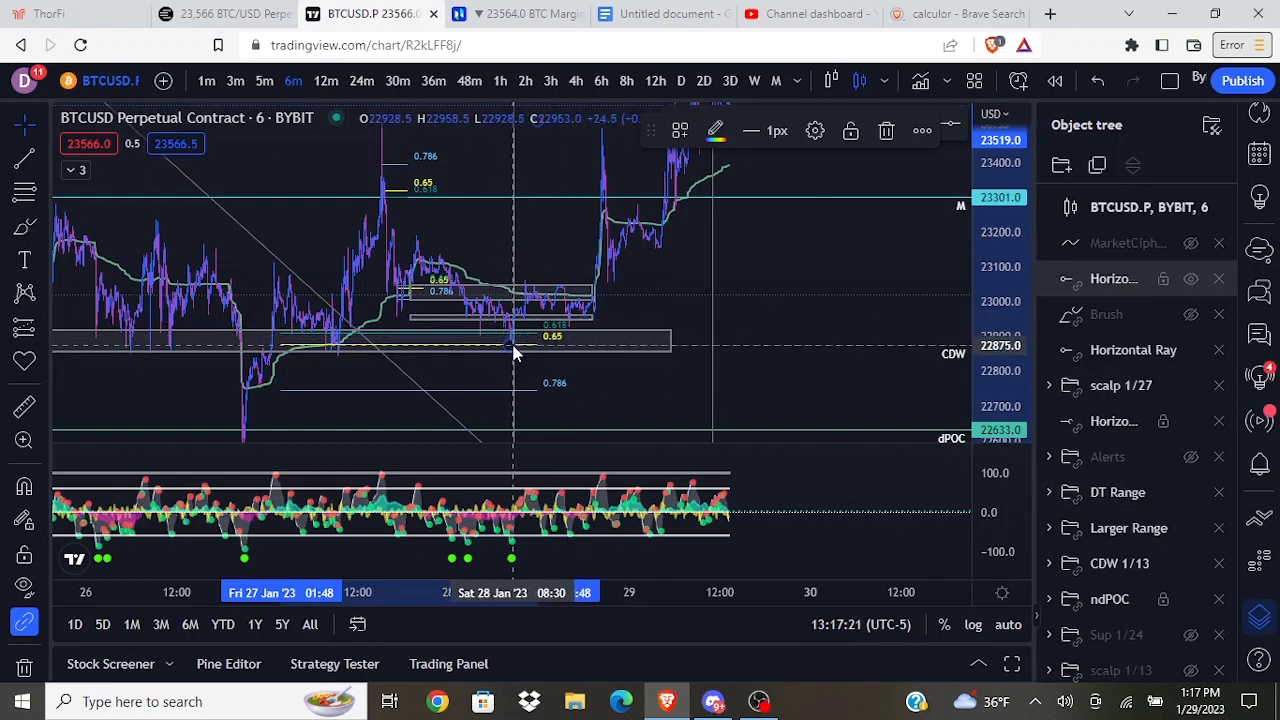
click(808, 328)
text(36)
key(Return)
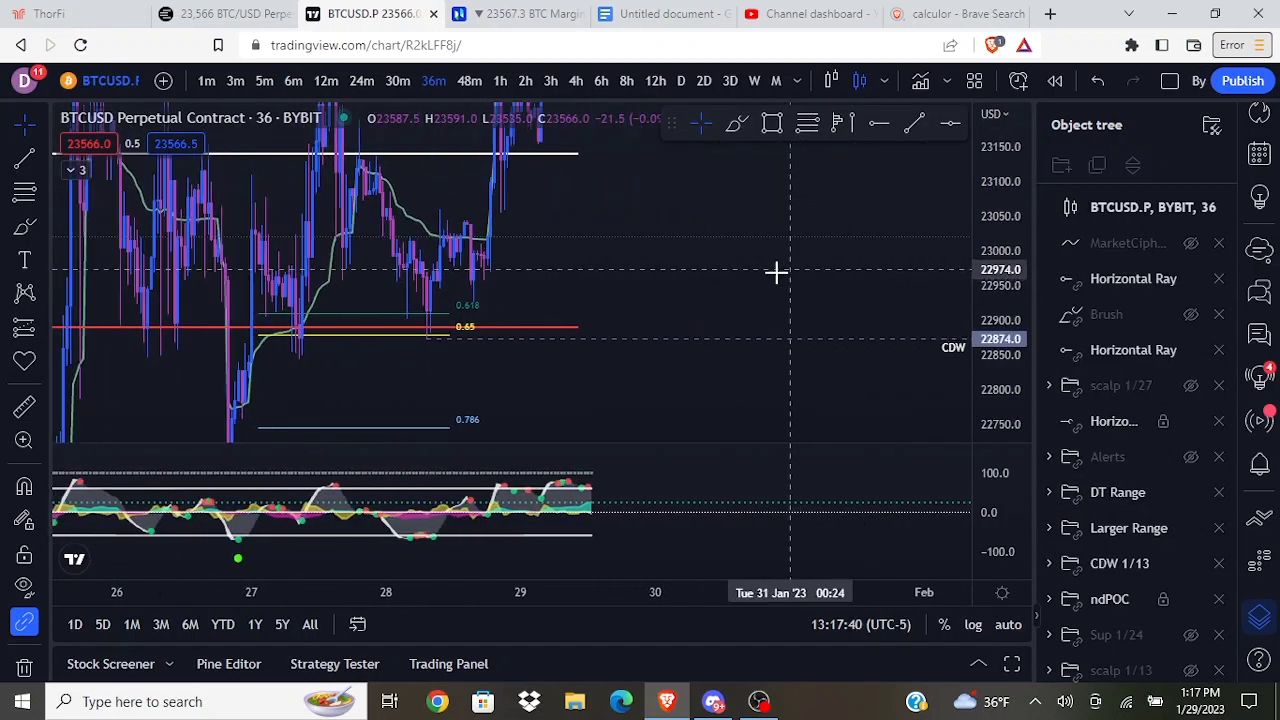
drag(629, 283, 793, 280)
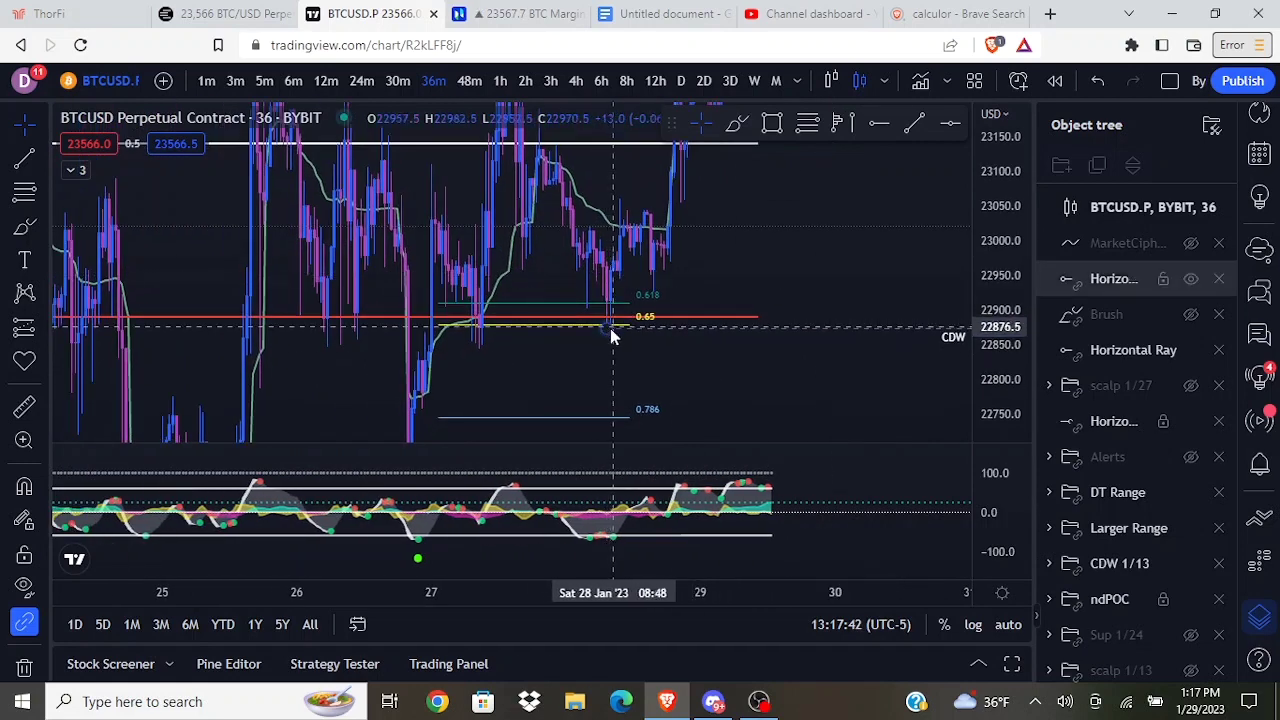
double_click(806, 537)
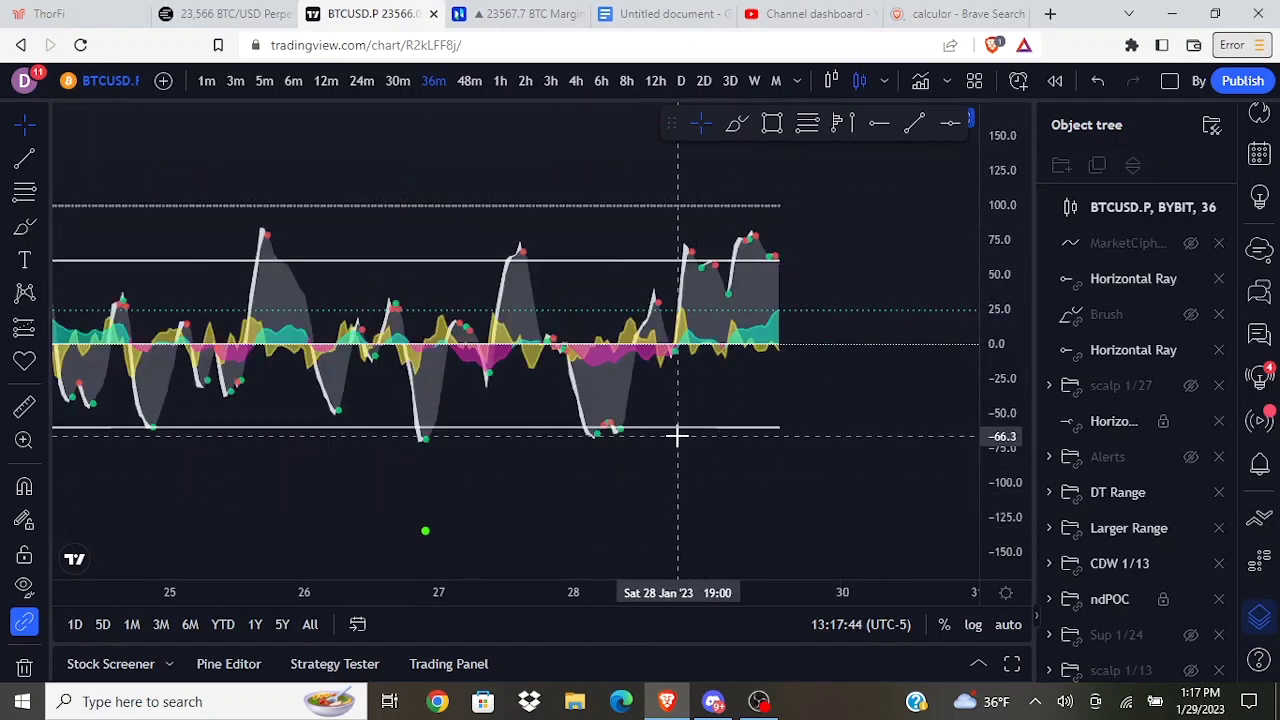
double_click(733, 452)
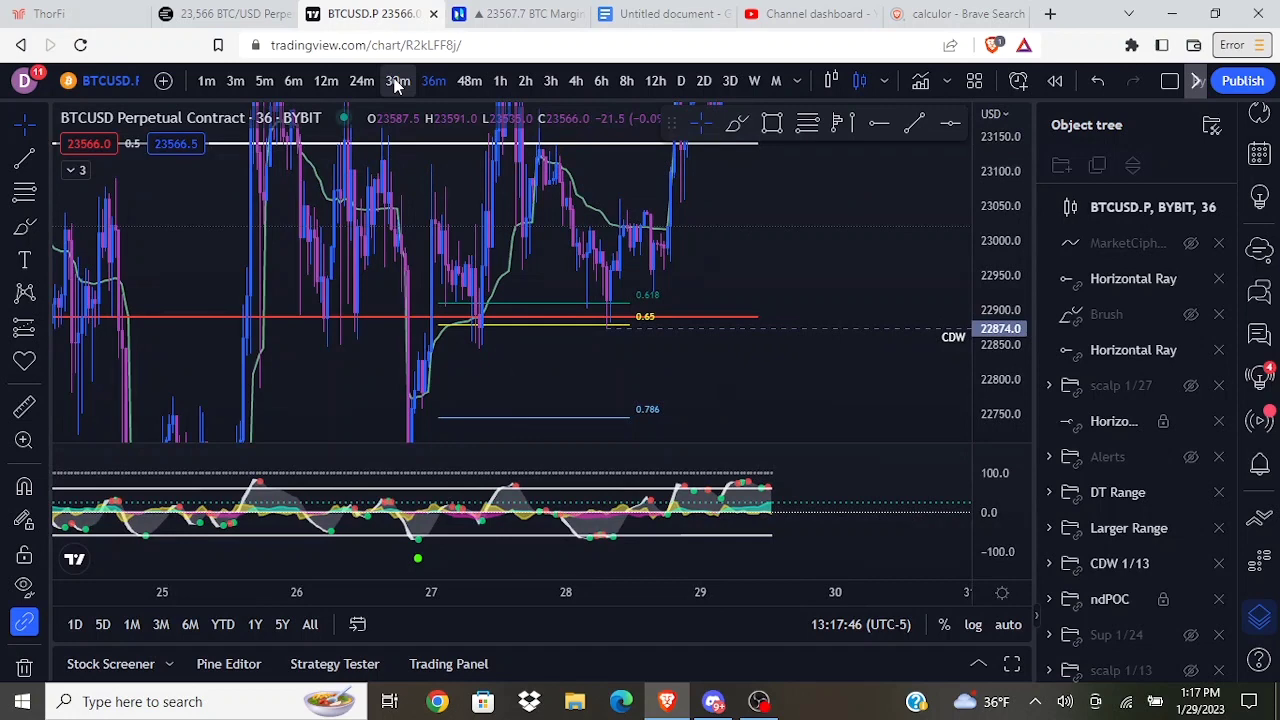
Step: Set the chart interval to 24 minutes and inspect the January 28 momentum waves with the MarketCipher B pane maximized
click(398, 80)
click(360, 81)
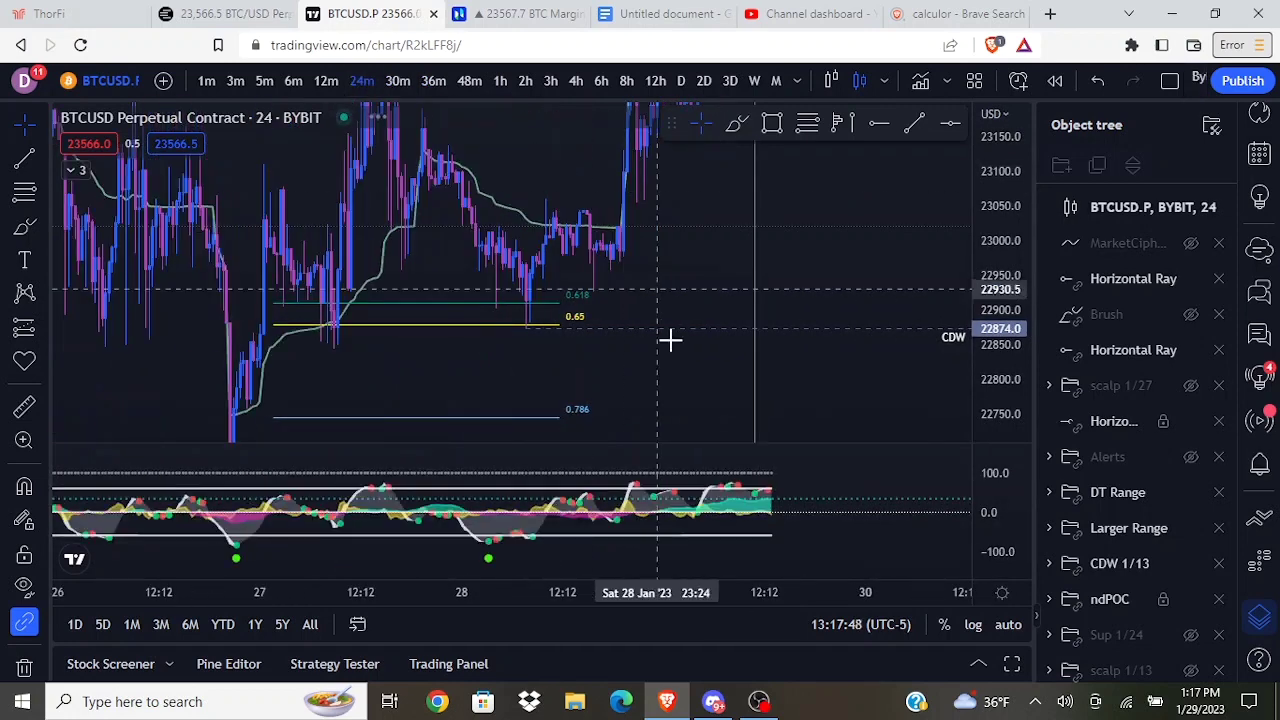
double_click(840, 515)
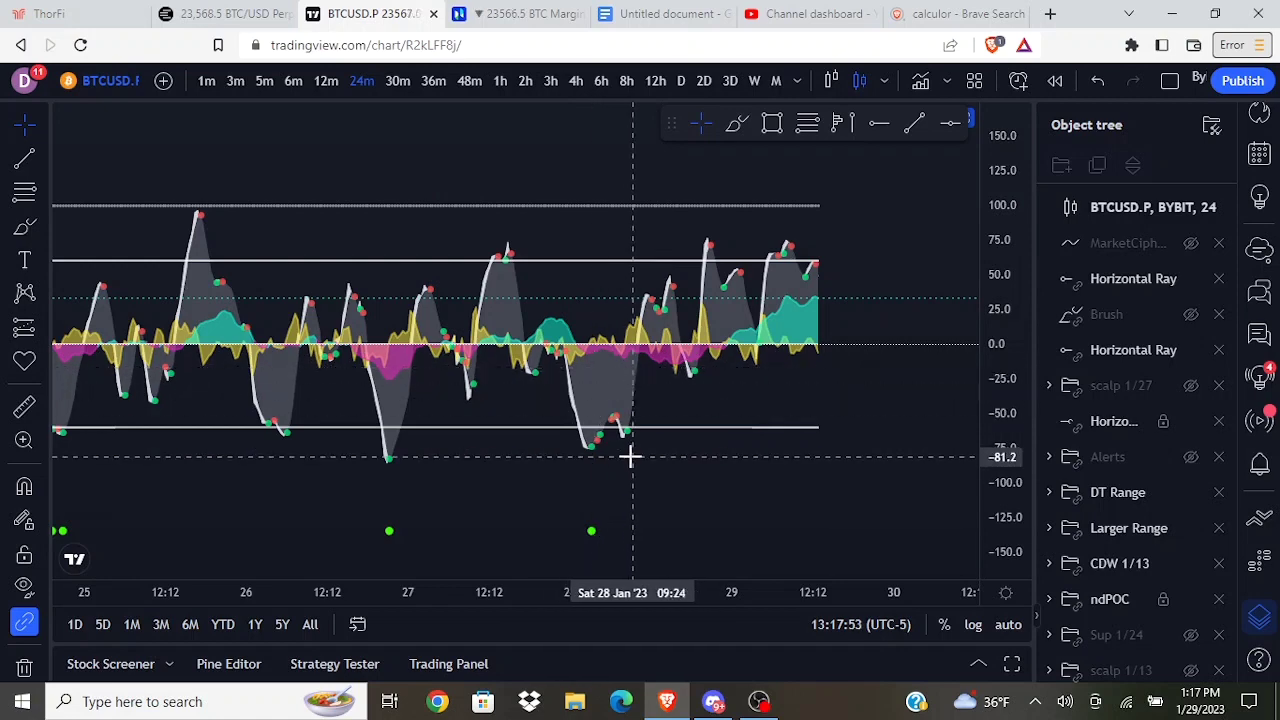
double_click(720, 449)
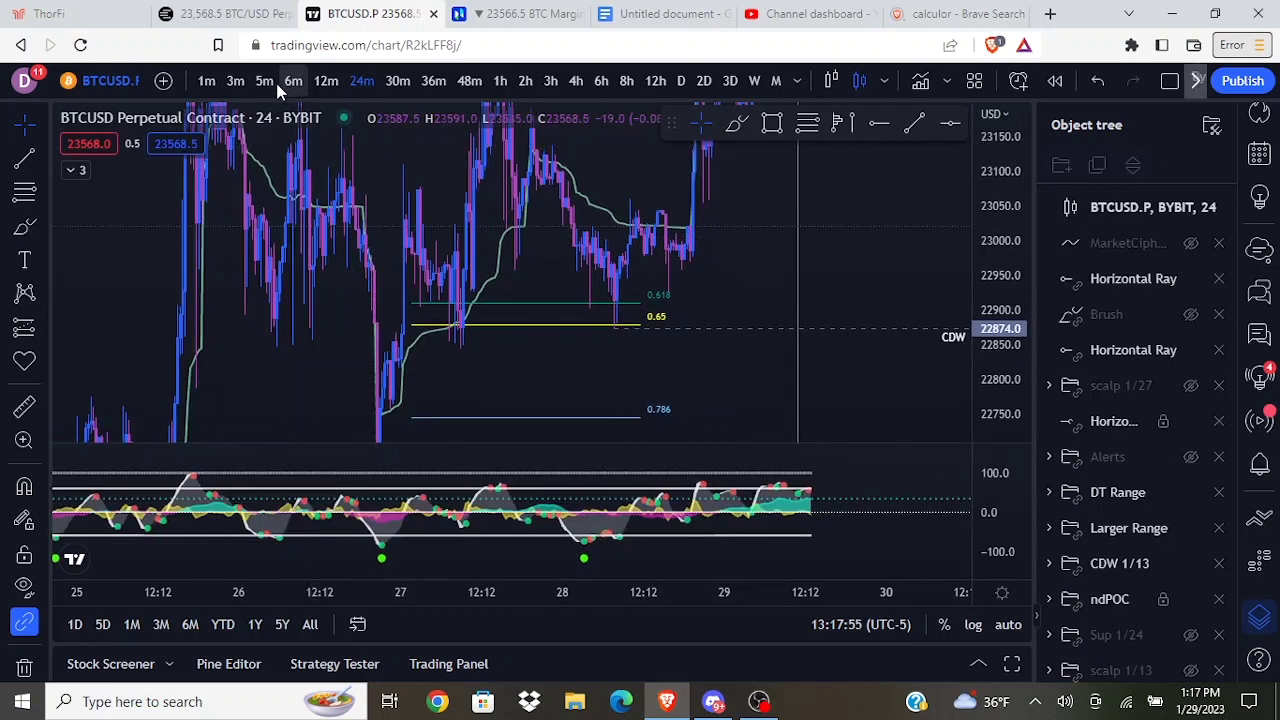
Step: Switch the chart to the 6-minute timeframe and measure the price bounce that follows the January 28 low
click(291, 81)
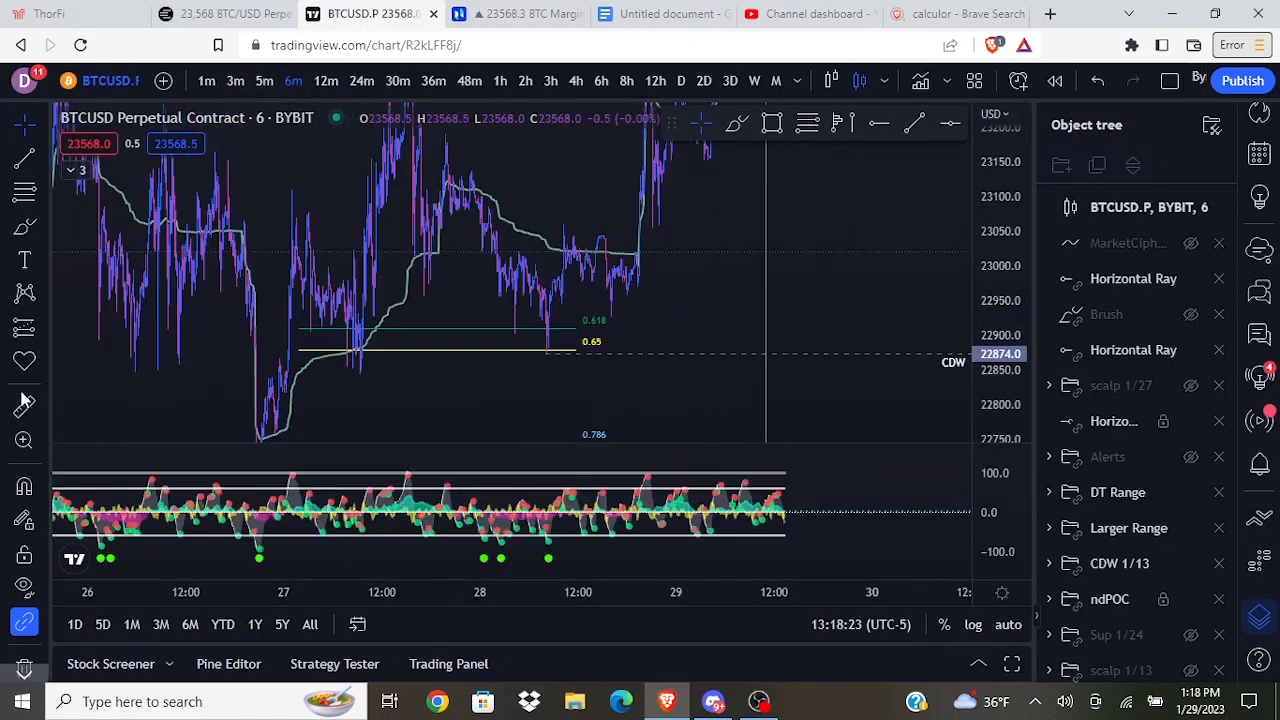
click(563, 340)
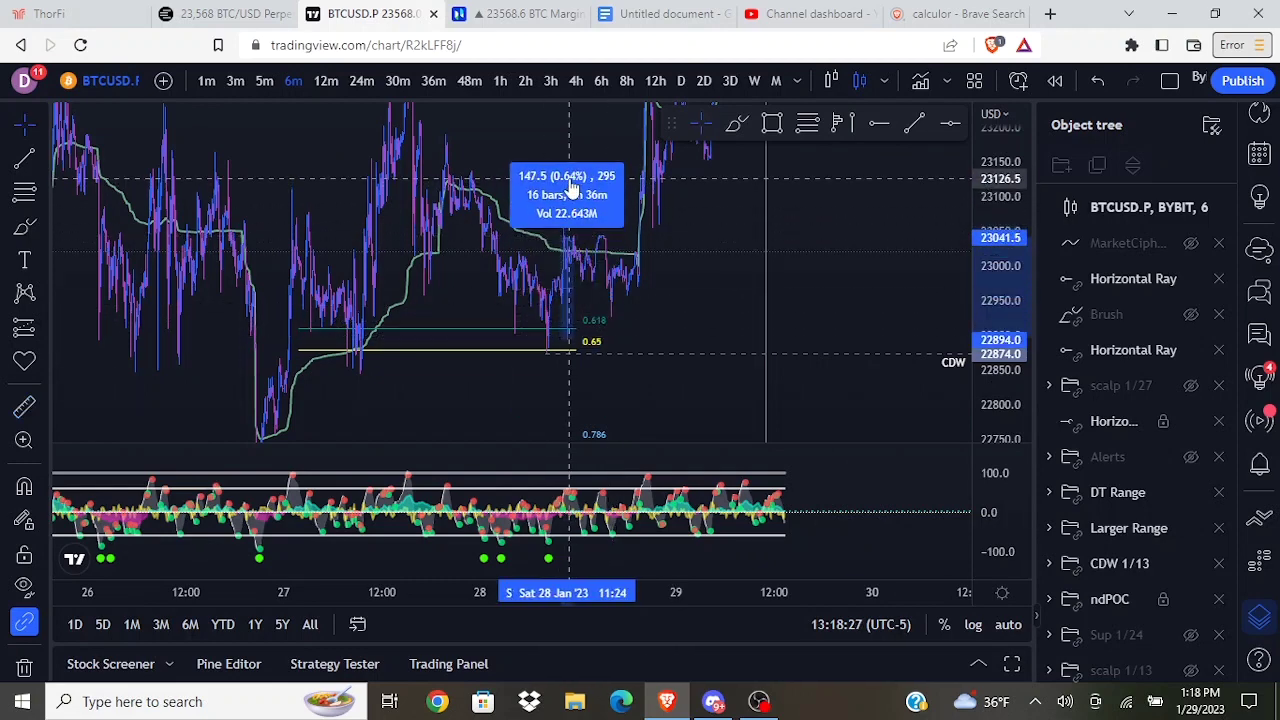
click(726, 231)
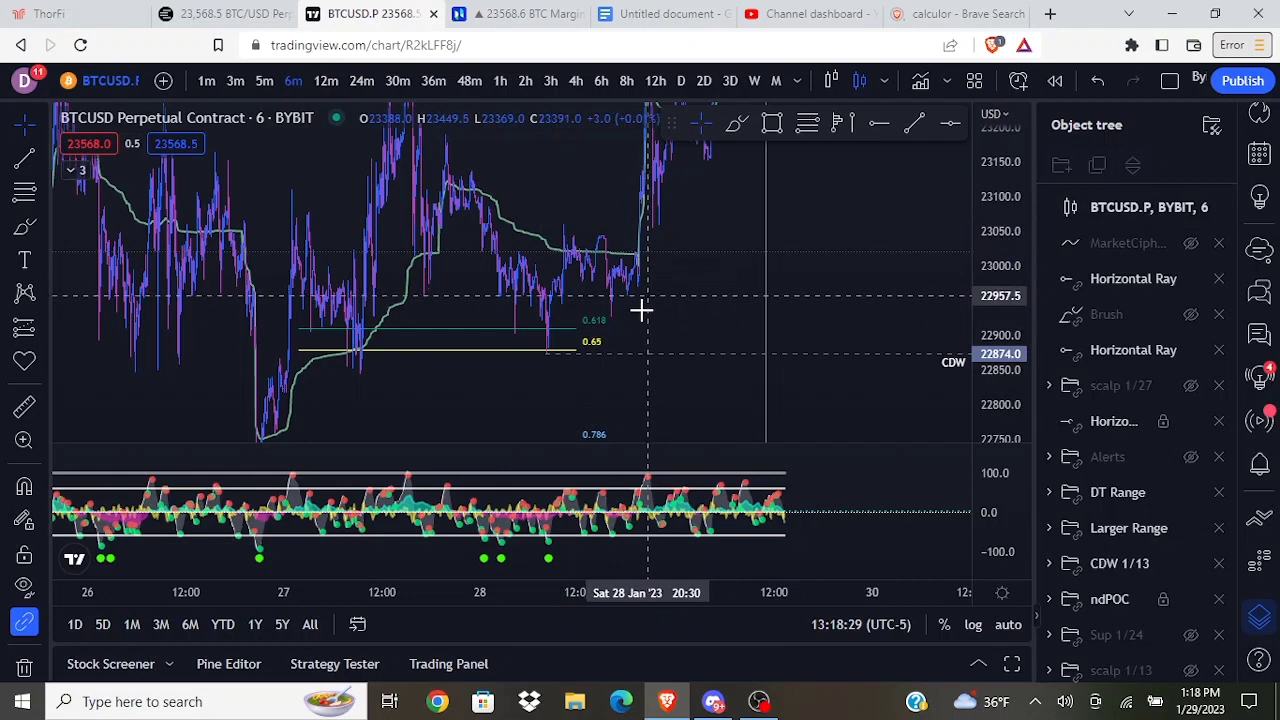
Step: Draw a Fib Retracement from the January 28 low at 22874 up to about 23063 at the evening rally
scroll(534, 371, up, 2)
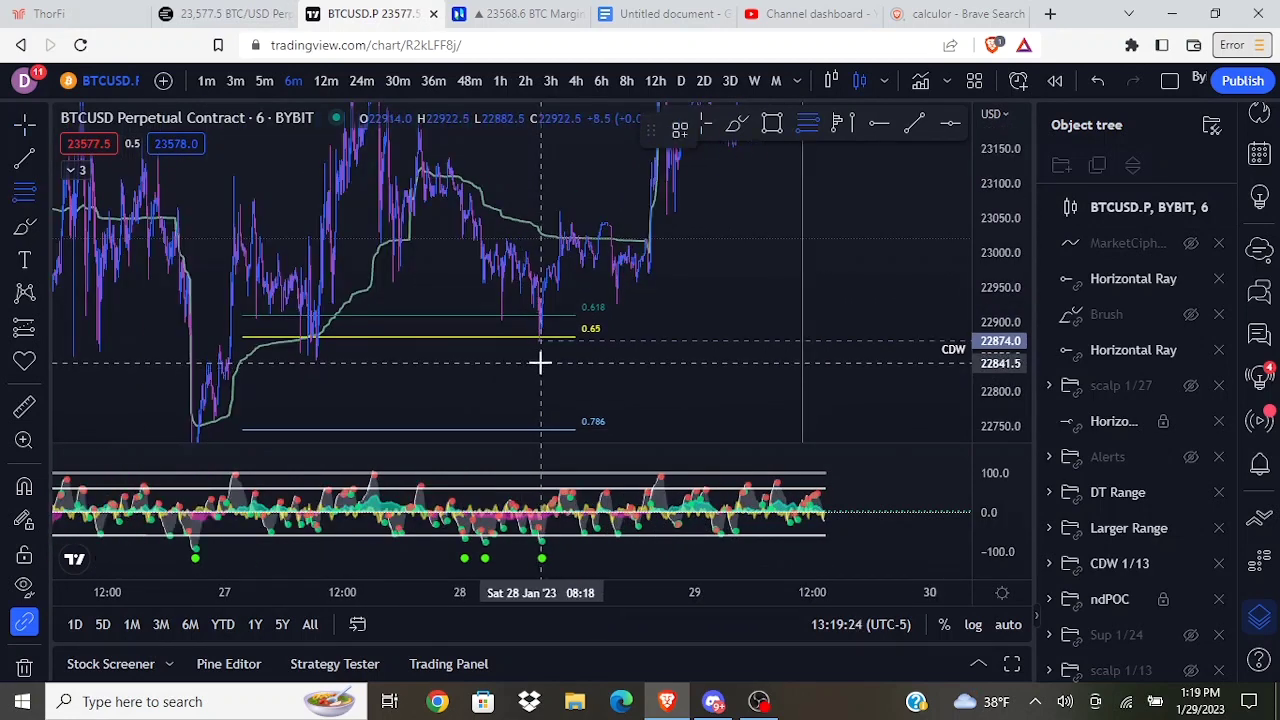
click(538, 362)
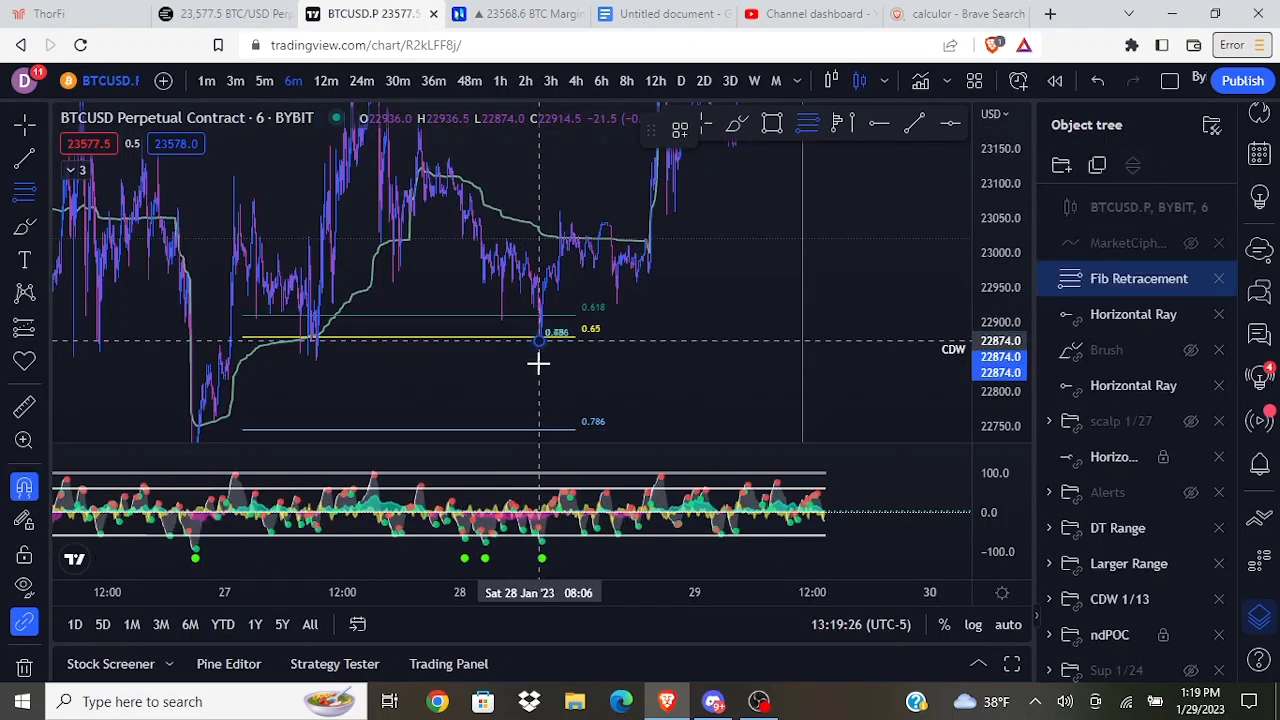
click(663, 207)
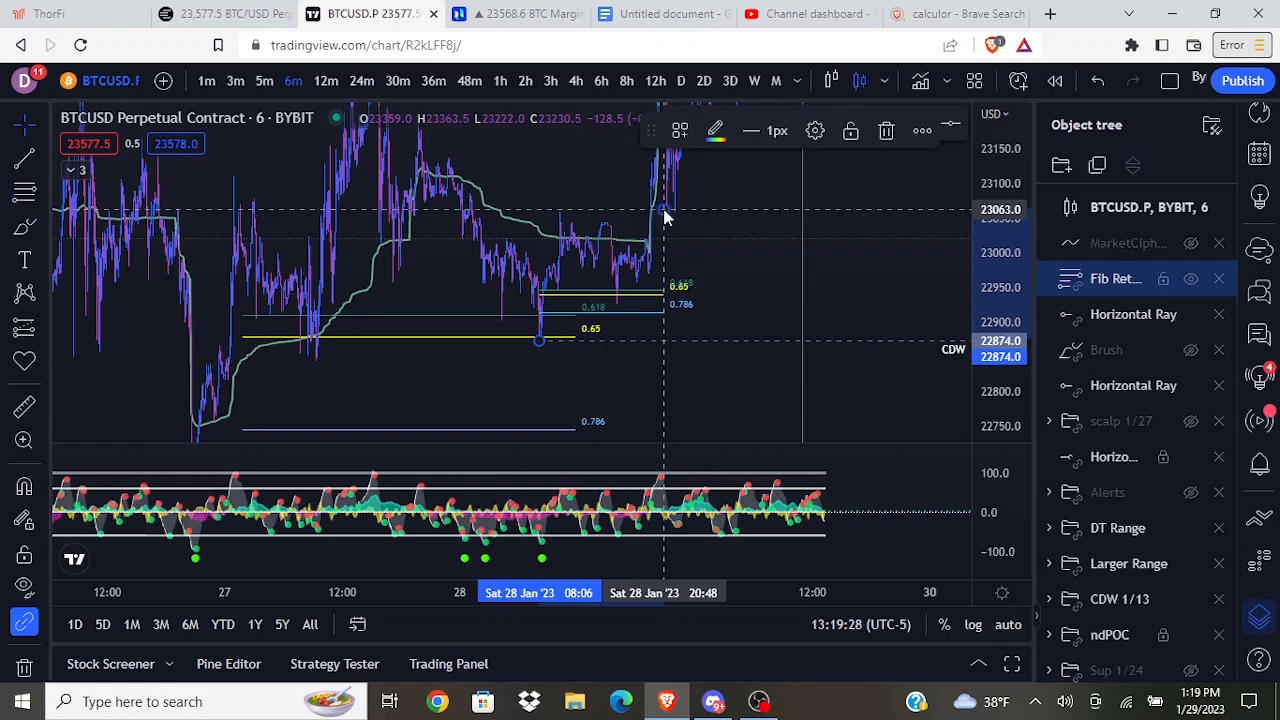
click(730, 259)
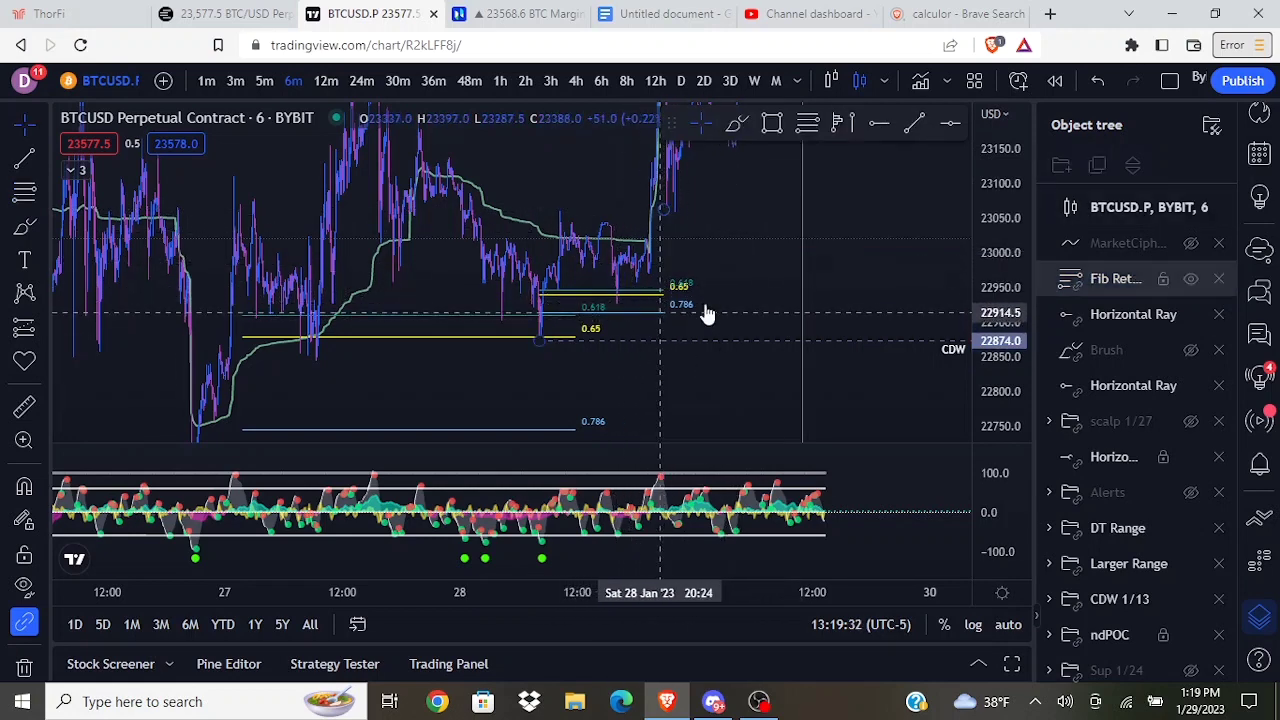
Step: Unhide the D 1/13 drawing group to show its daily levels on the chart
scroll(720, 300, up, 3)
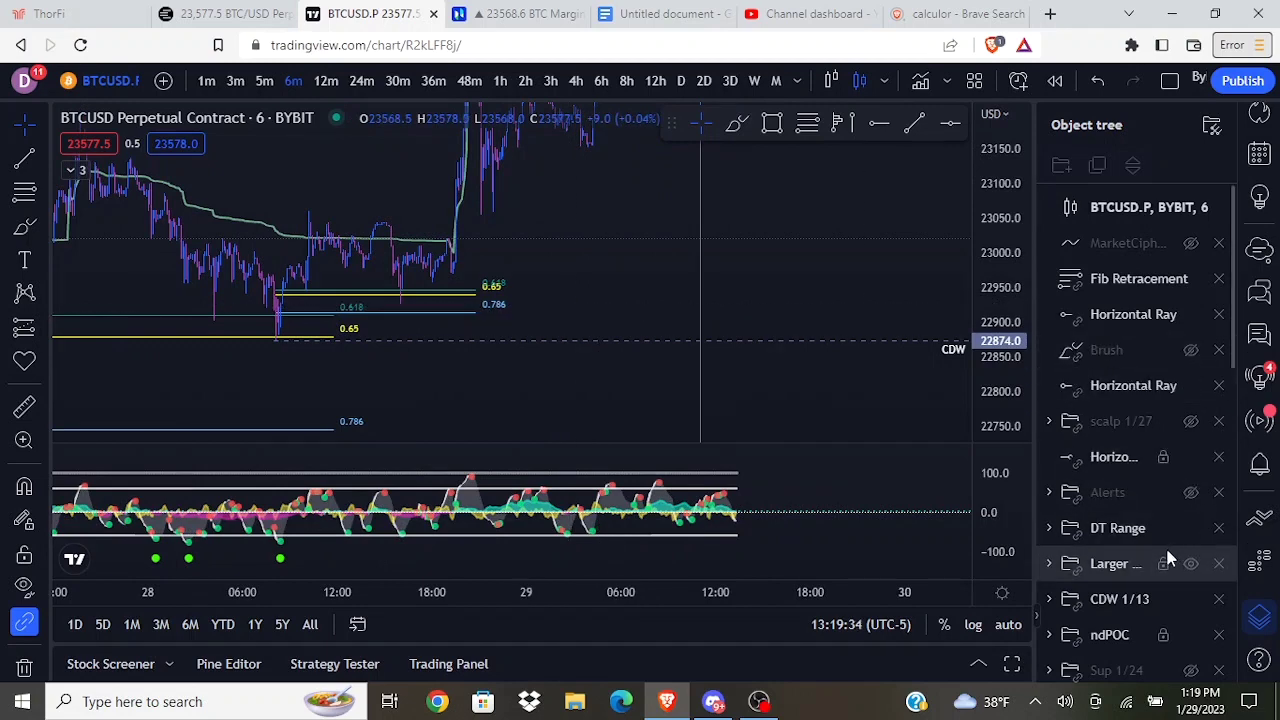
scroll(1160, 550, down, 5)
scroll(1155, 489, up, 3)
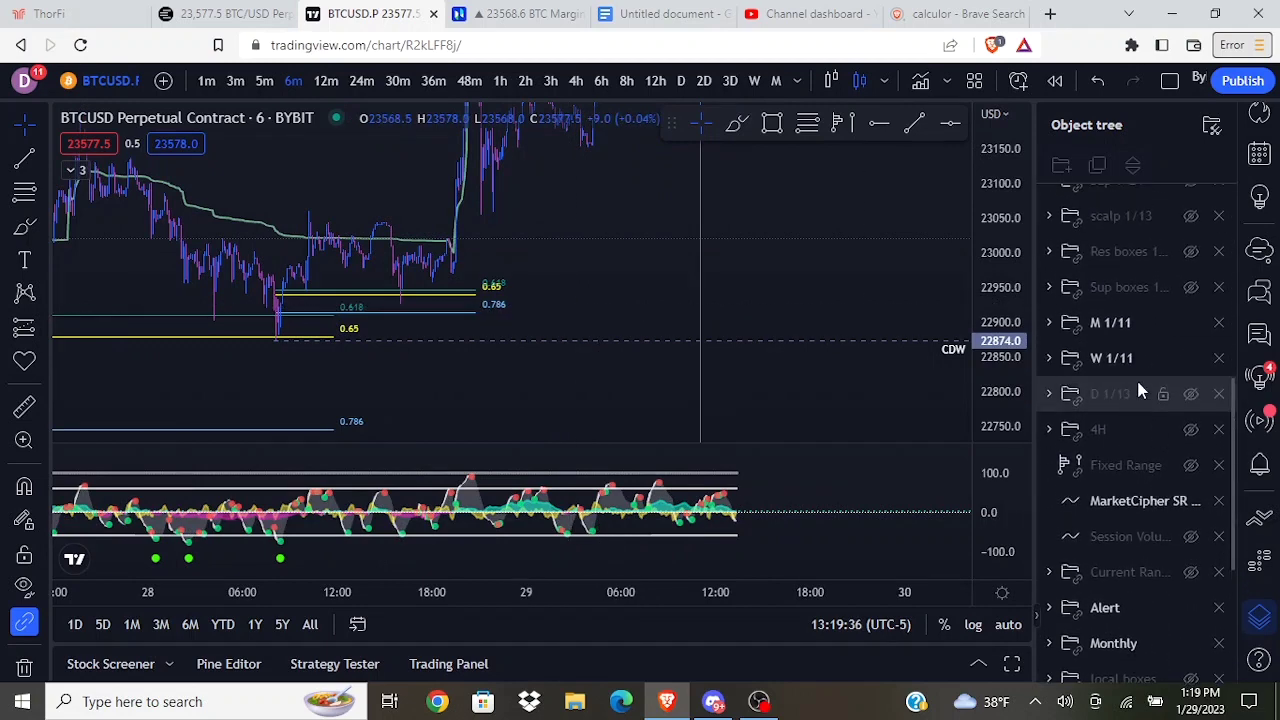
click(1191, 394)
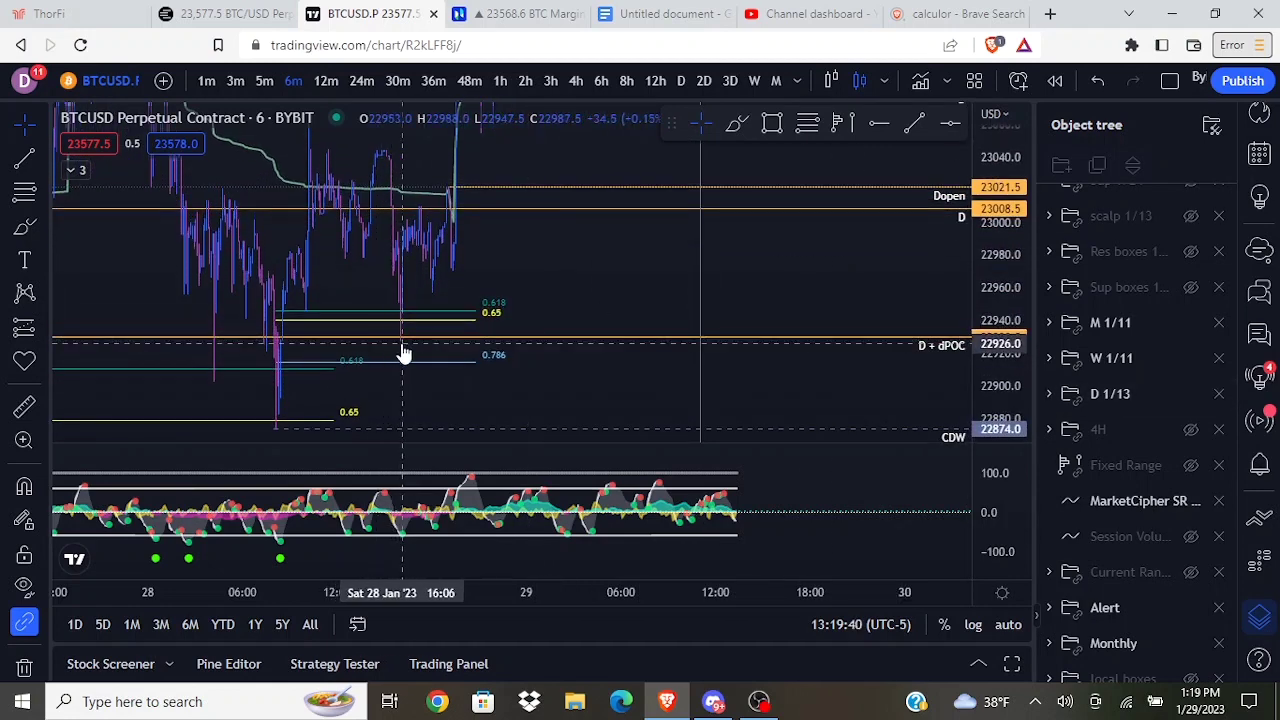
Step: Sketch a yellow brush bracket around the new retracement levels and the D + dPOC line, and delete it
click(25, 228)
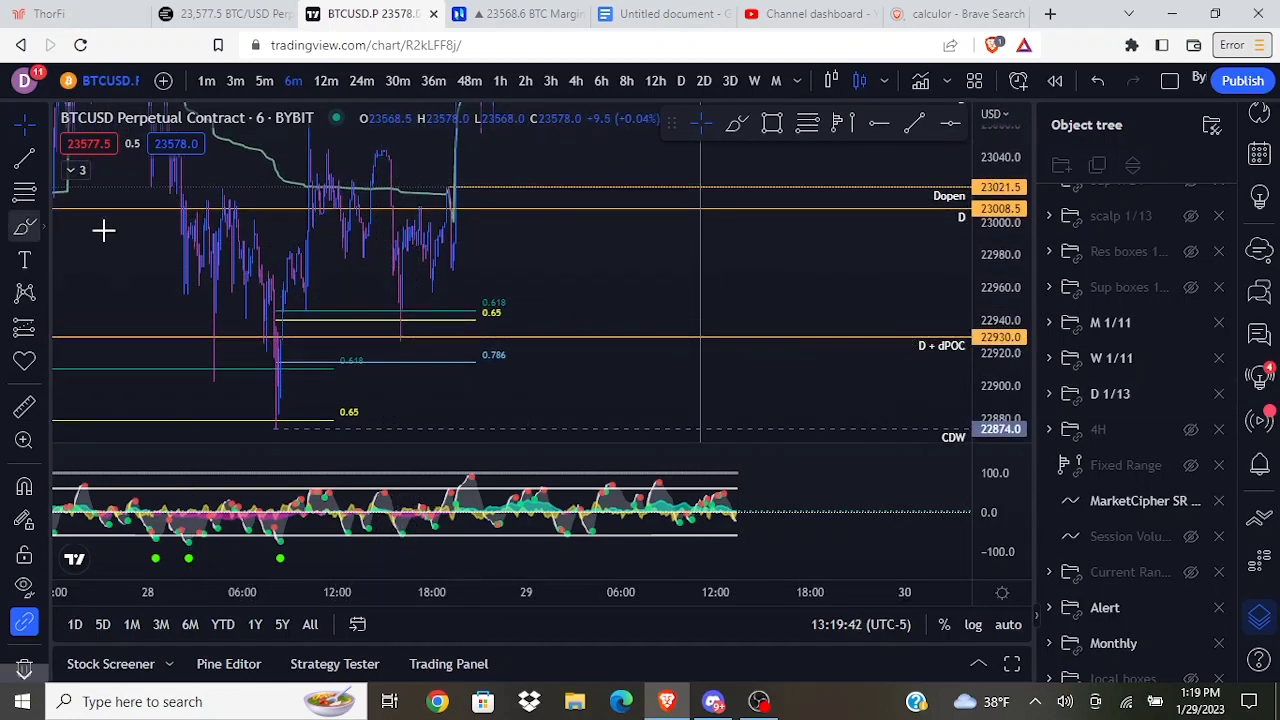
mouse_move(432, 310)
mouse_down()
mouse_move(357, 306)
mouse_move(354, 363)
mouse_move(460, 368)
mouse_up()
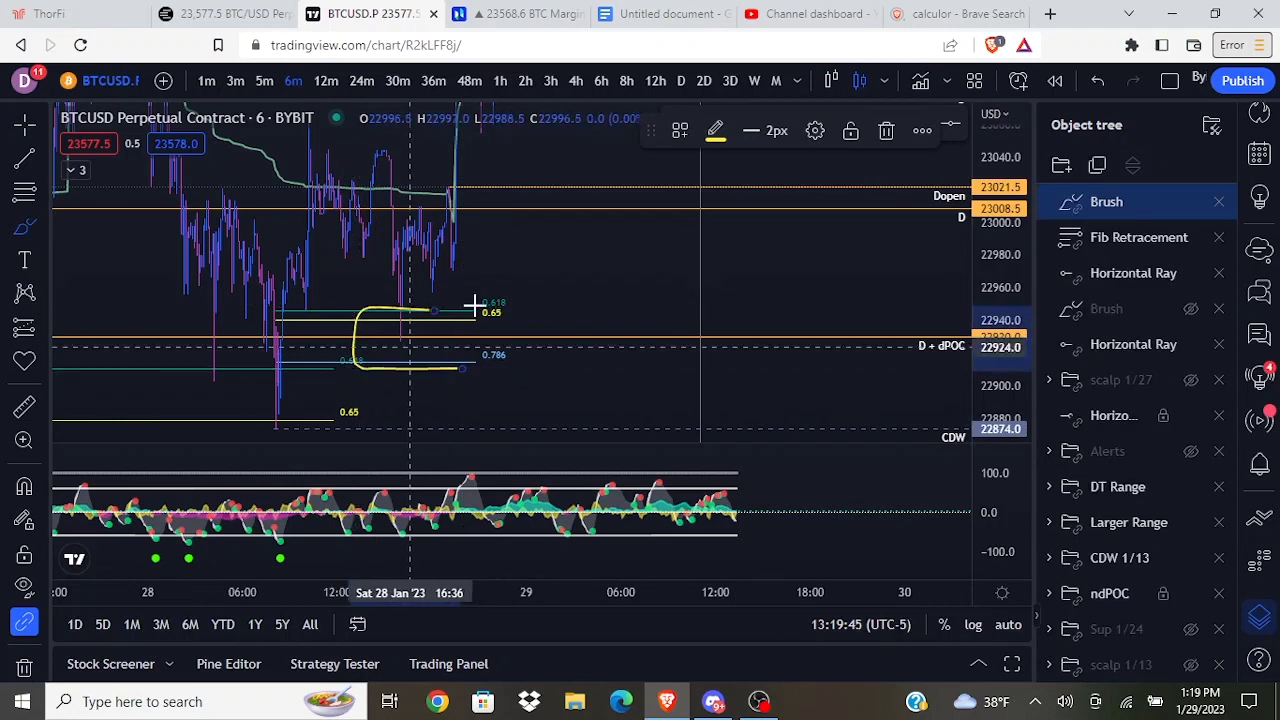
click(886, 131)
Step: Switch to the 4-hour timeframe and stretch the MarketCipher B vertical scale to inspect the late-January waves
click(575, 80)
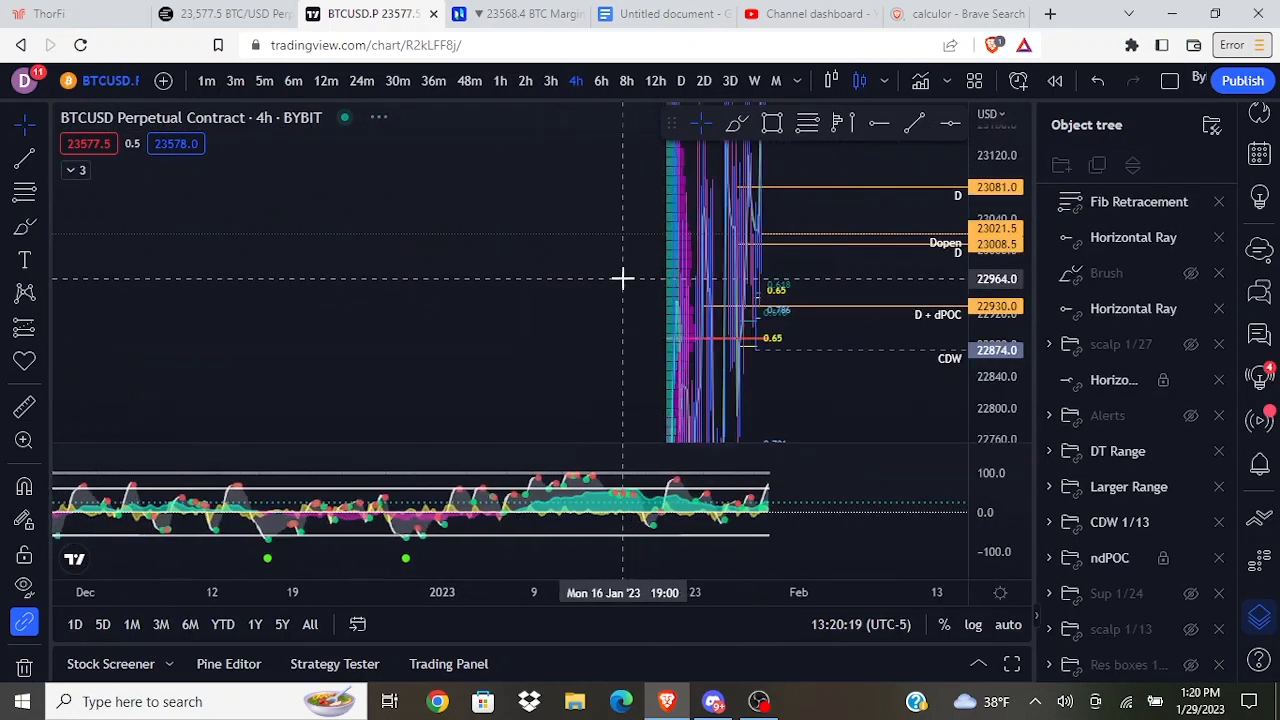
scroll(622, 278, up, 8)
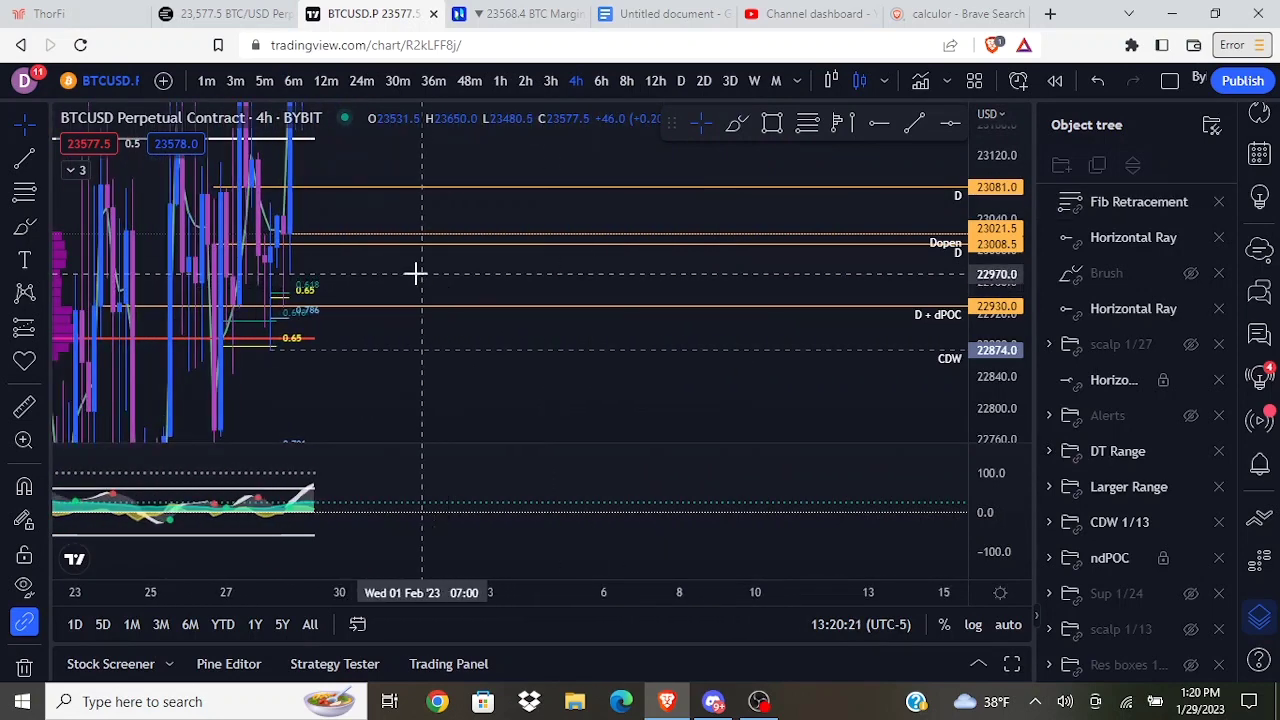
drag(416, 272, 786, 277)
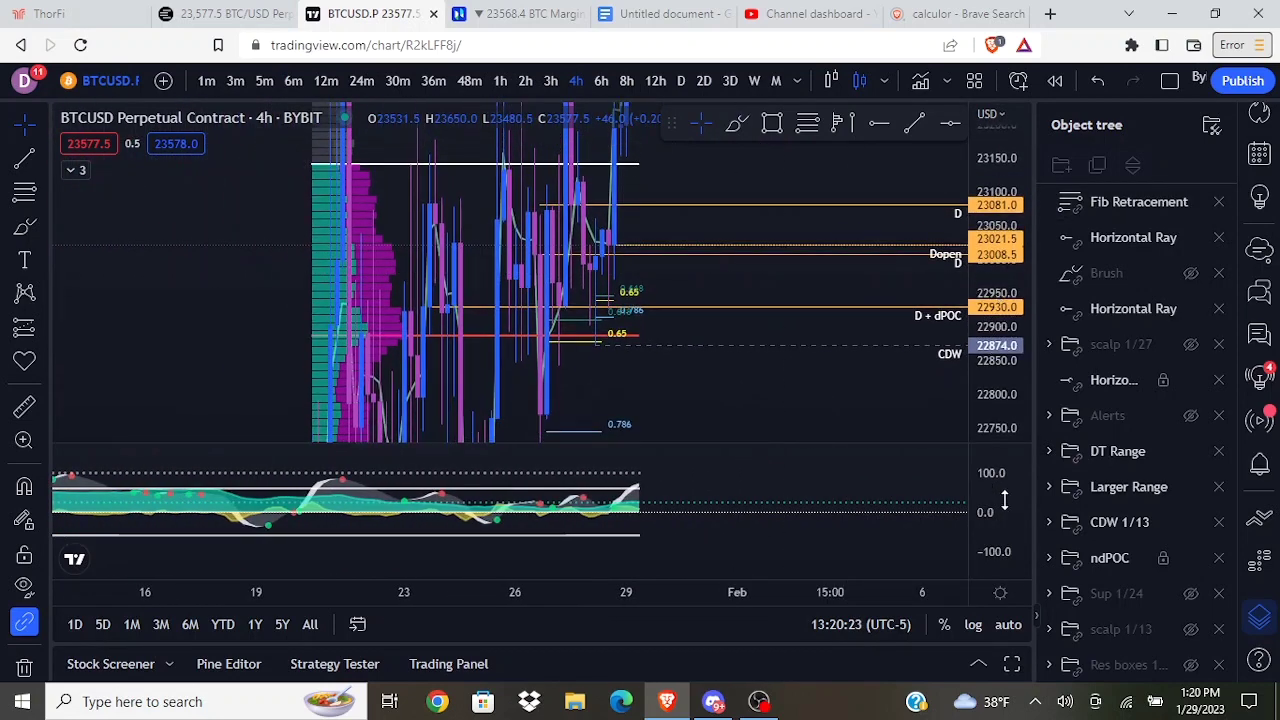
drag(1006, 531, 1000, 448)
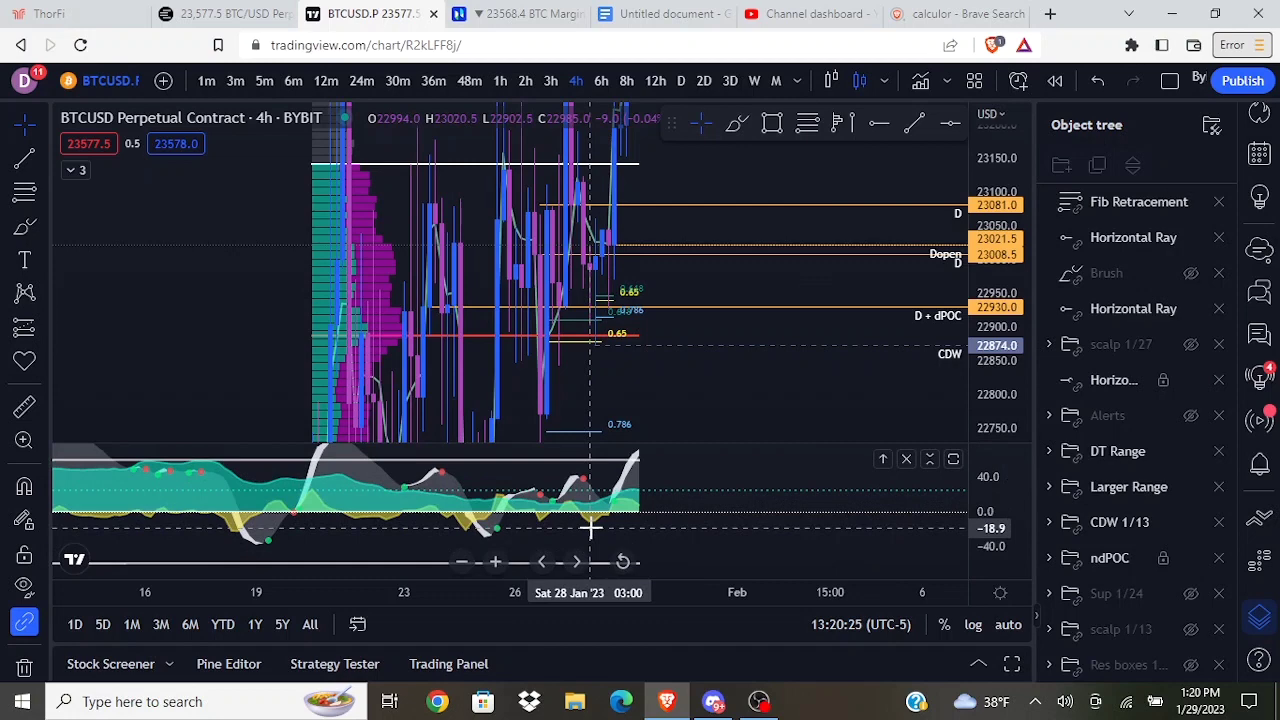
click(603, 519)
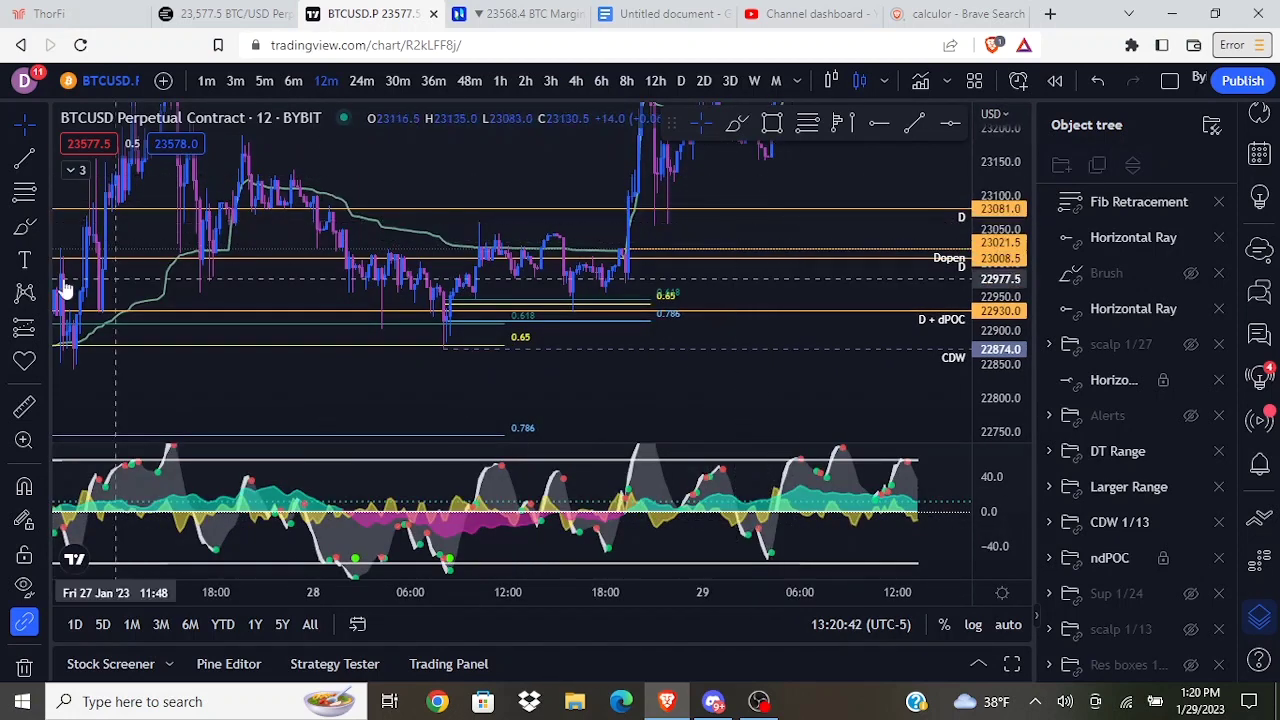
Step: On the 12-minute chart, draw a rising yellow brush curve beneath the purple money flow after the January 28 low
click(25, 226)
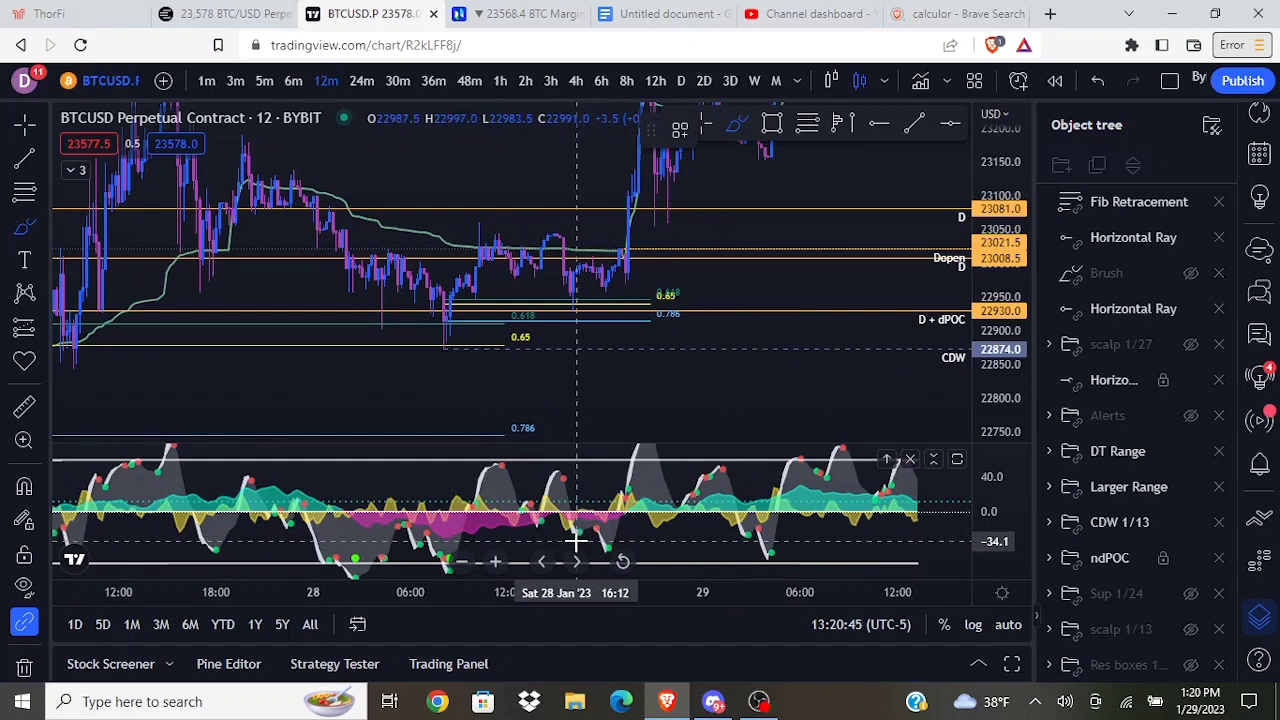
mouse_move(520, 533)
mouse_down()
mouse_move(452, 540)
mouse_move(503, 540)
mouse_up()
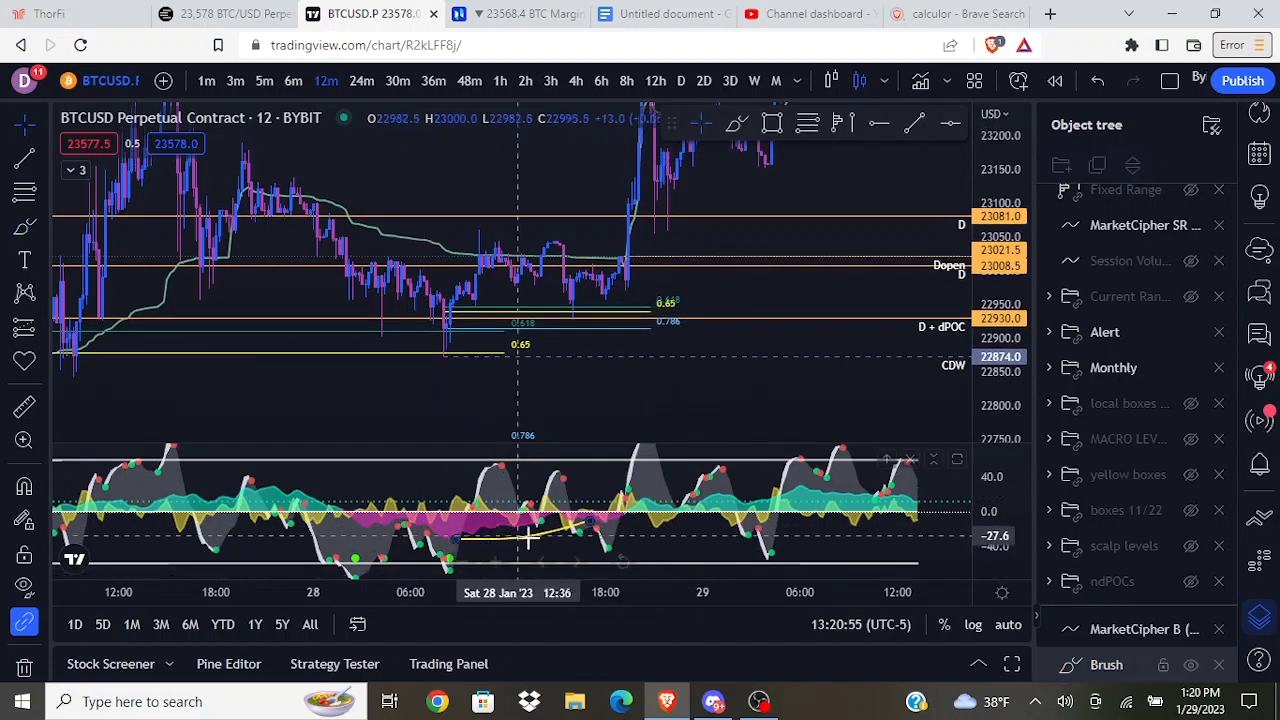
scroll(600, 500, down, 2)
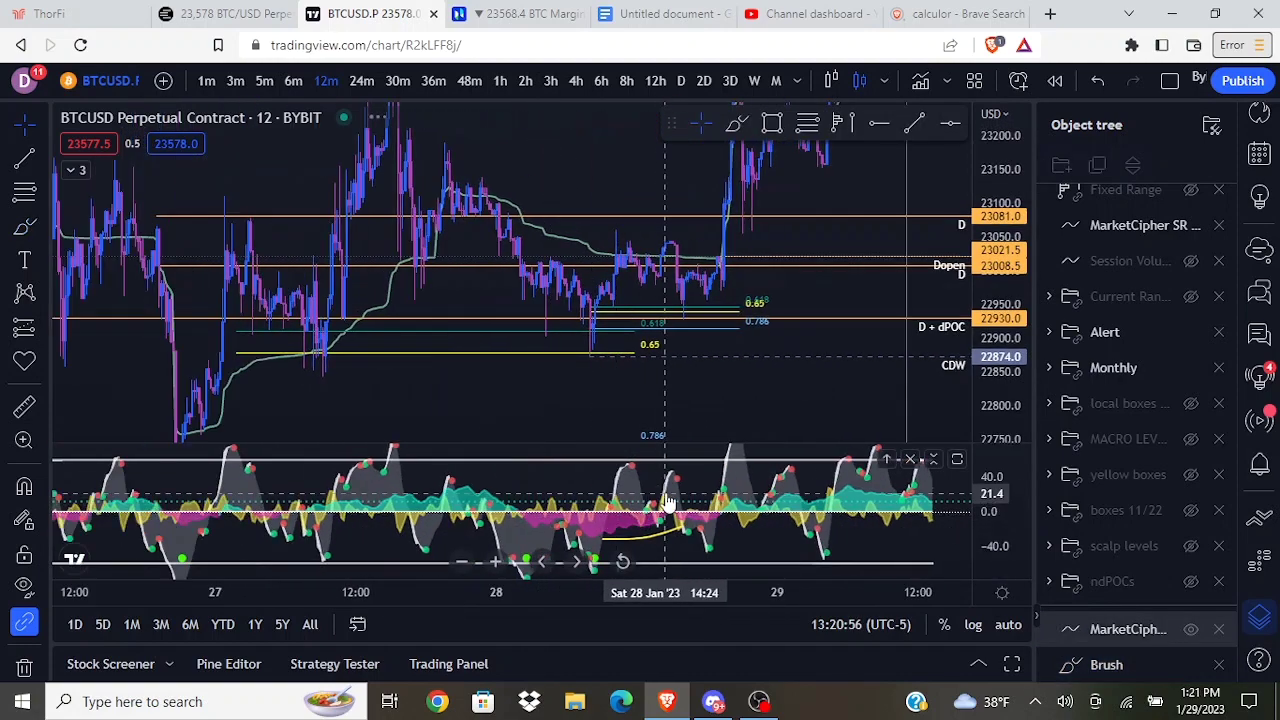
drag(552, 480, 310, 455)
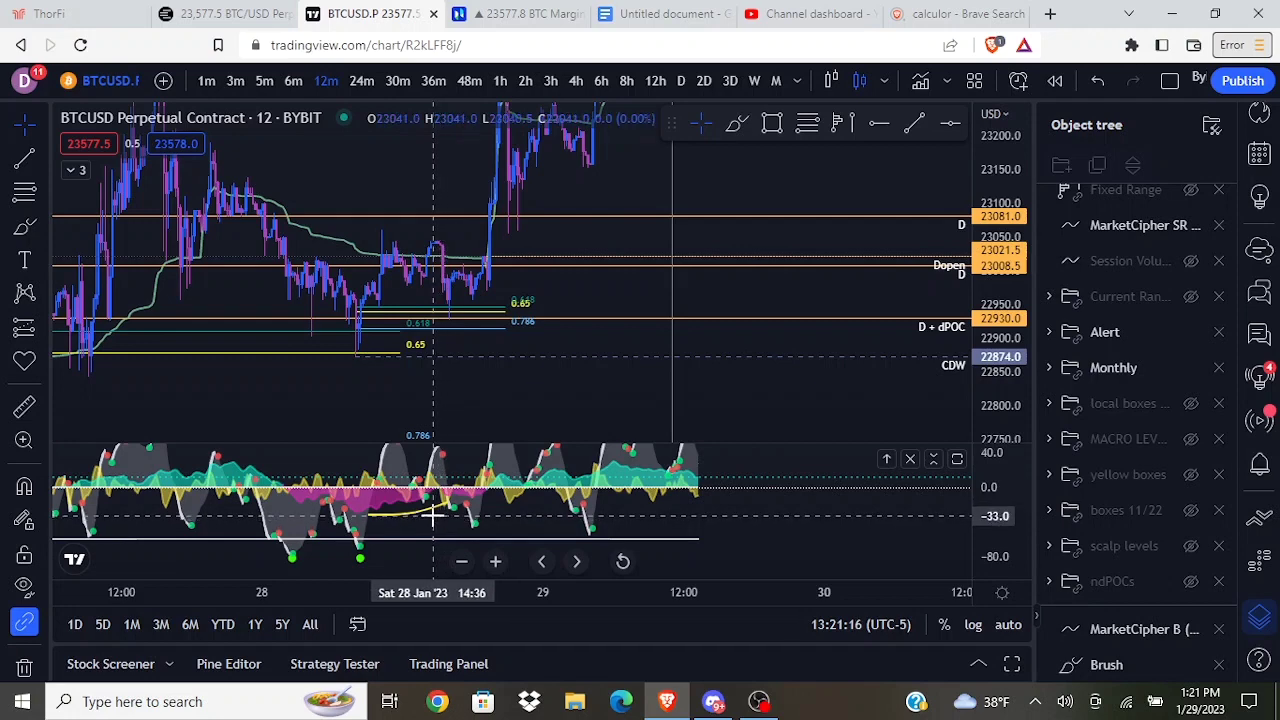
Step: Switch the chart to the 6-minute and 5-minute timeframes to compare the oscillator waves of January 28
text(6)
key(Return)
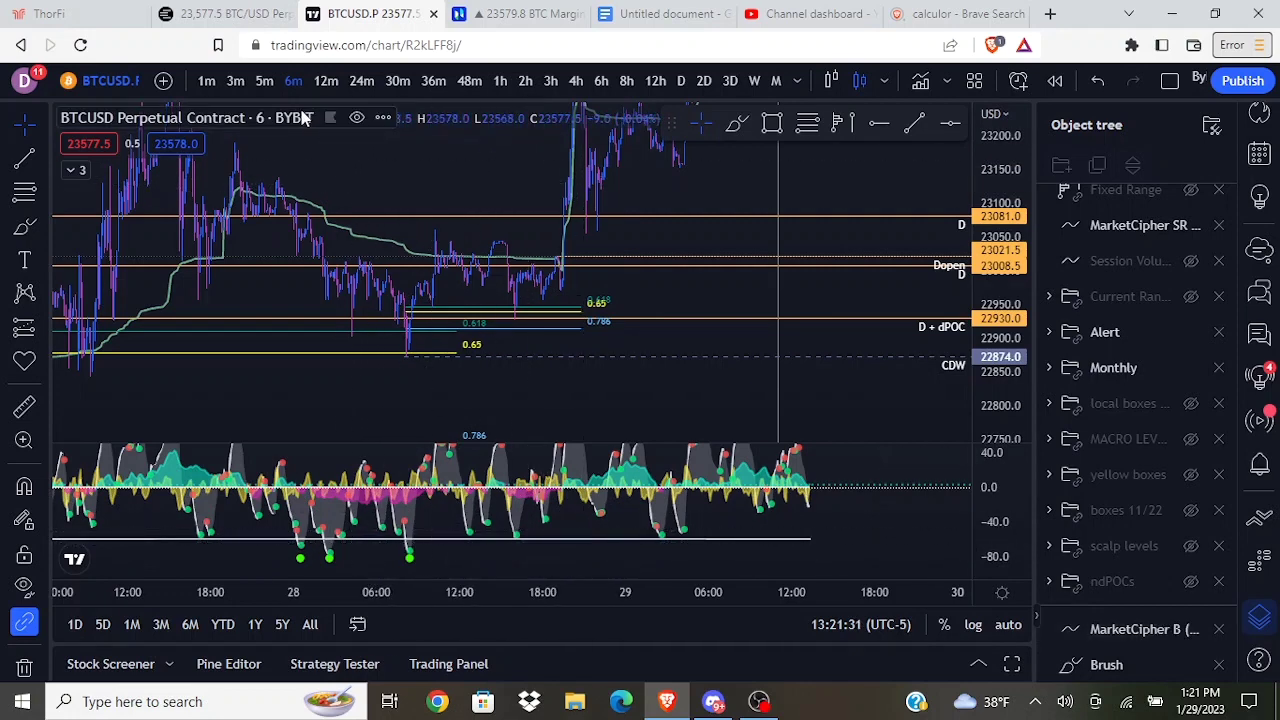
click(264, 82)
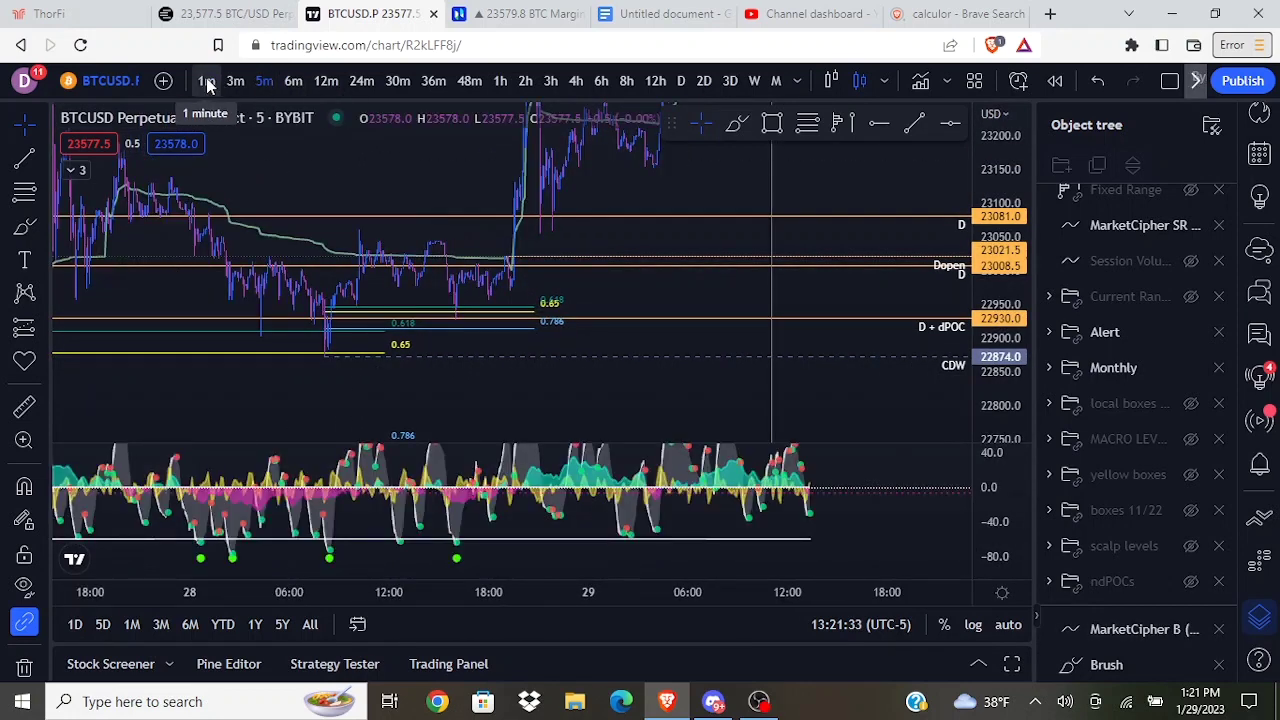
scroll(369, 366, down, 1)
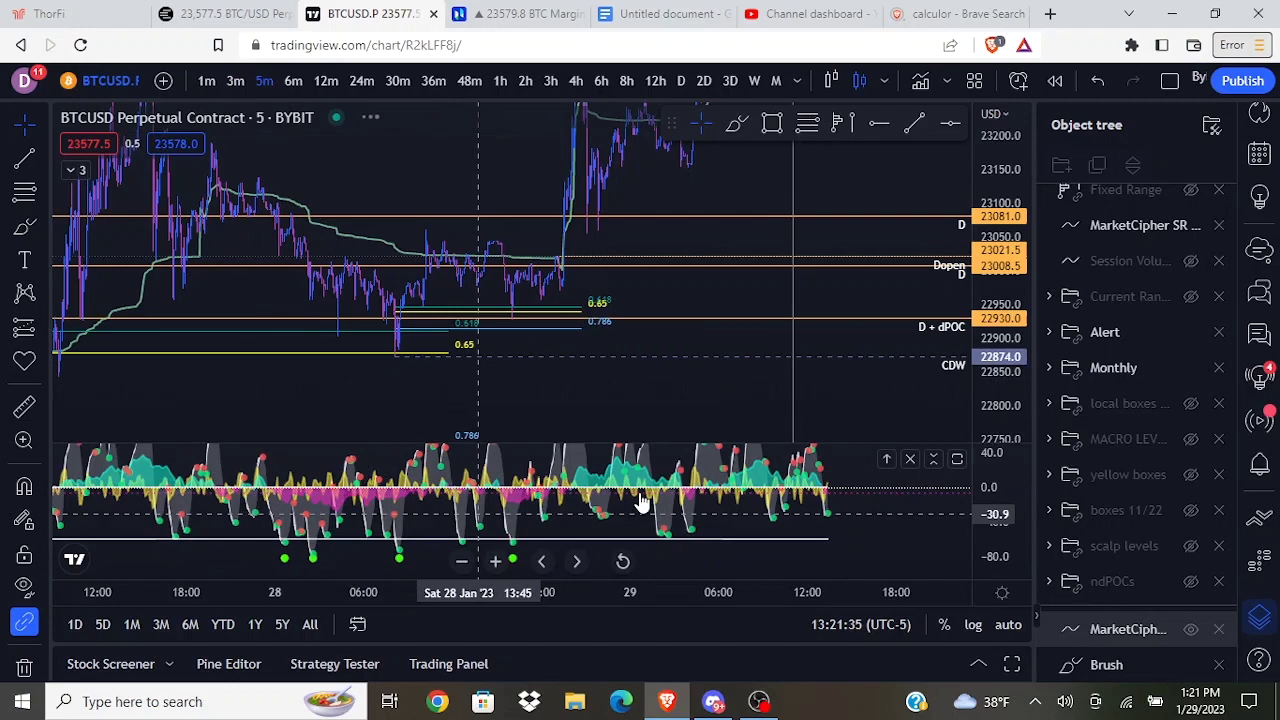
Step: Switch the chart to the 1-minute timeframe and examine price and oscillator waves from the January 28 16:00 dip onward
click(213, 82)
scroll(555, 275, down, 2)
drag(355, 292, 866, 294)
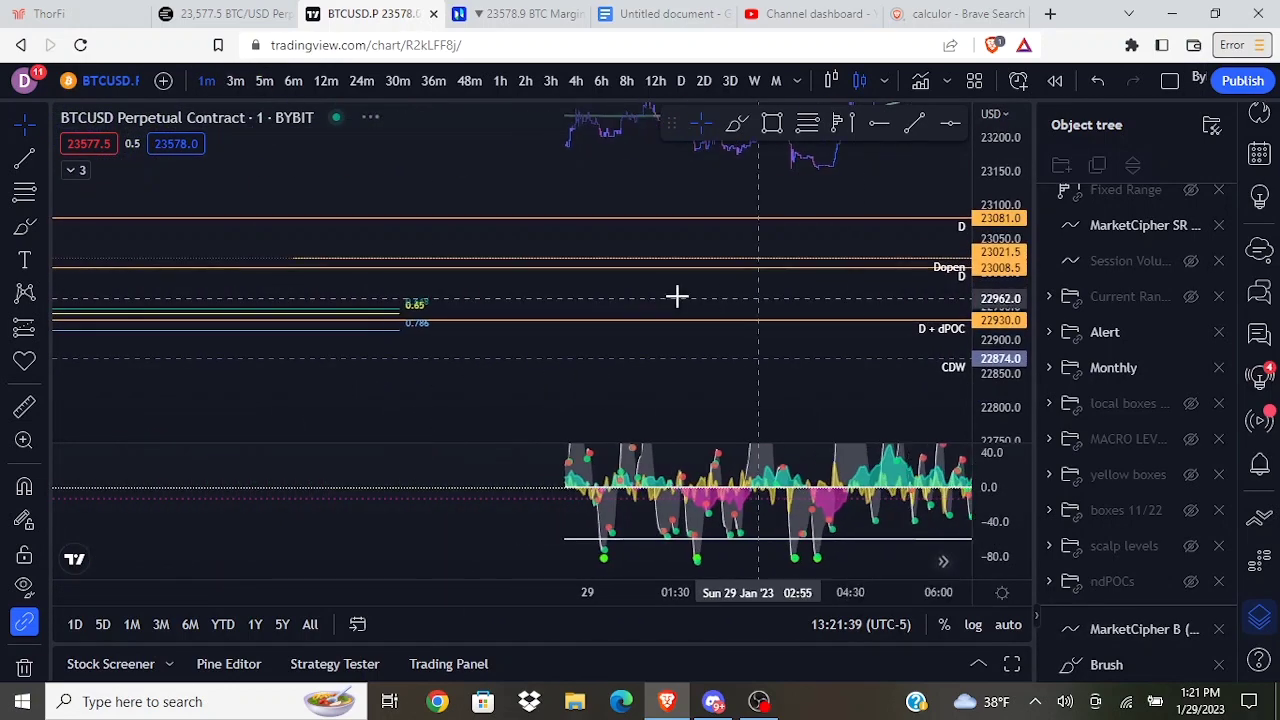
drag(420, 300, 883, 311)
scroll(546, 494, up, 5)
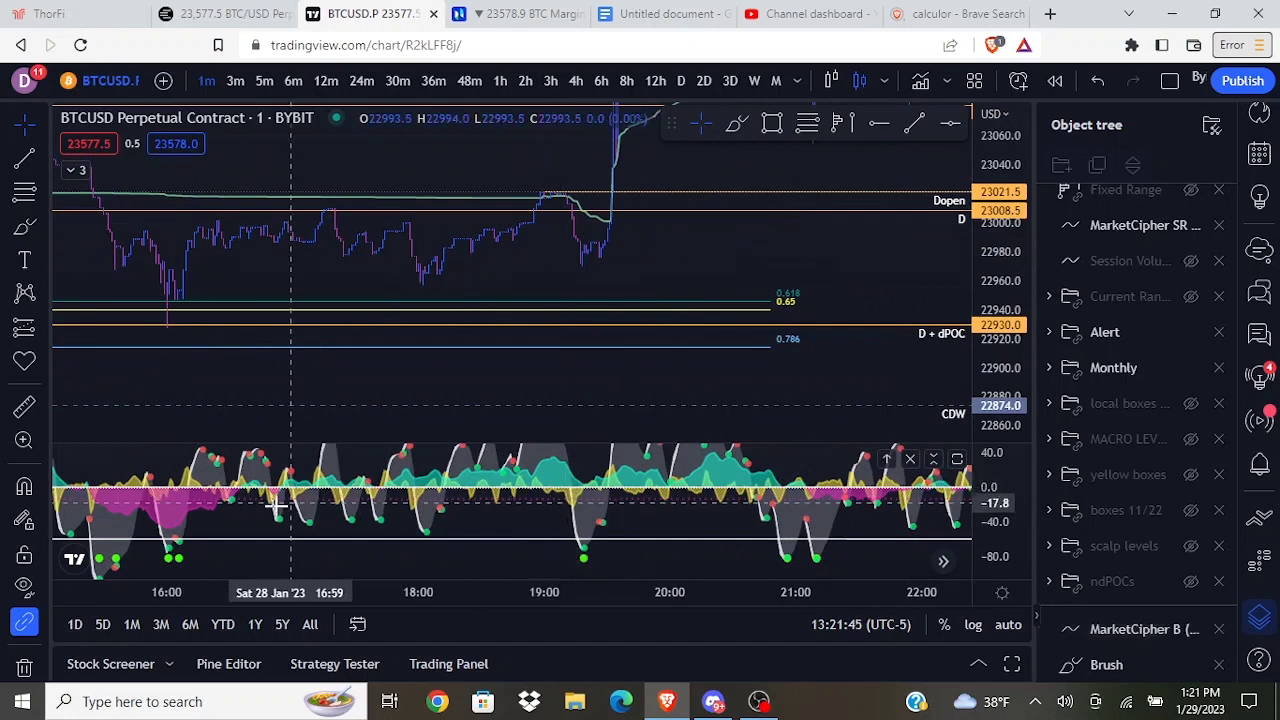
Step: Brush a falling yellow line below the January 28 price lows and a rising one below the matching oscillator lows
drag(265, 517, 340, 497)
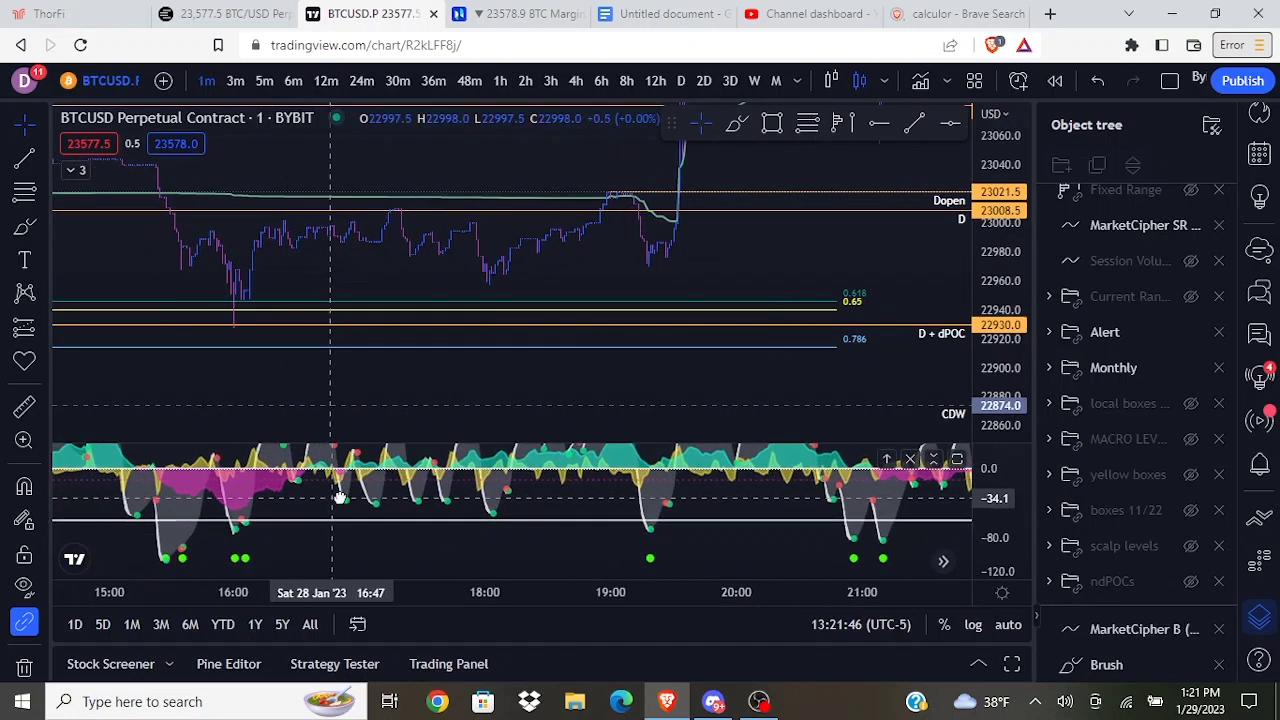
click(18, 230)
drag(172, 263, 240, 320)
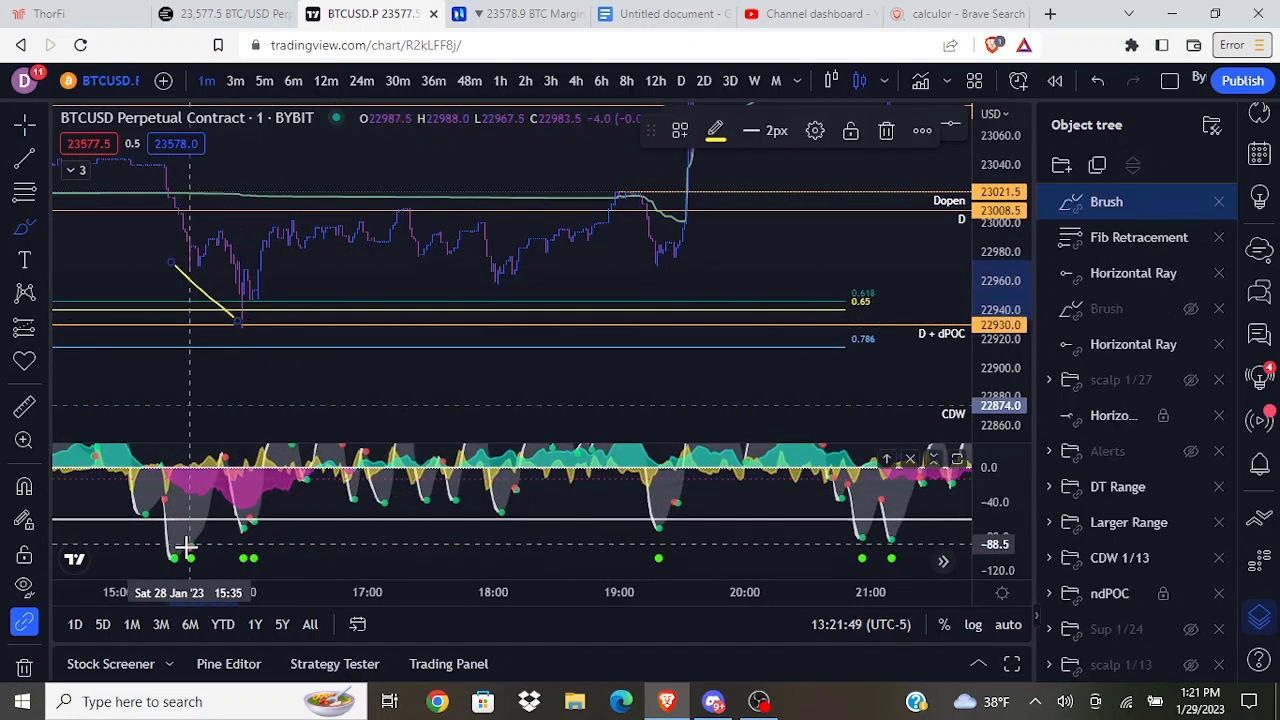
drag(183, 557, 245, 527)
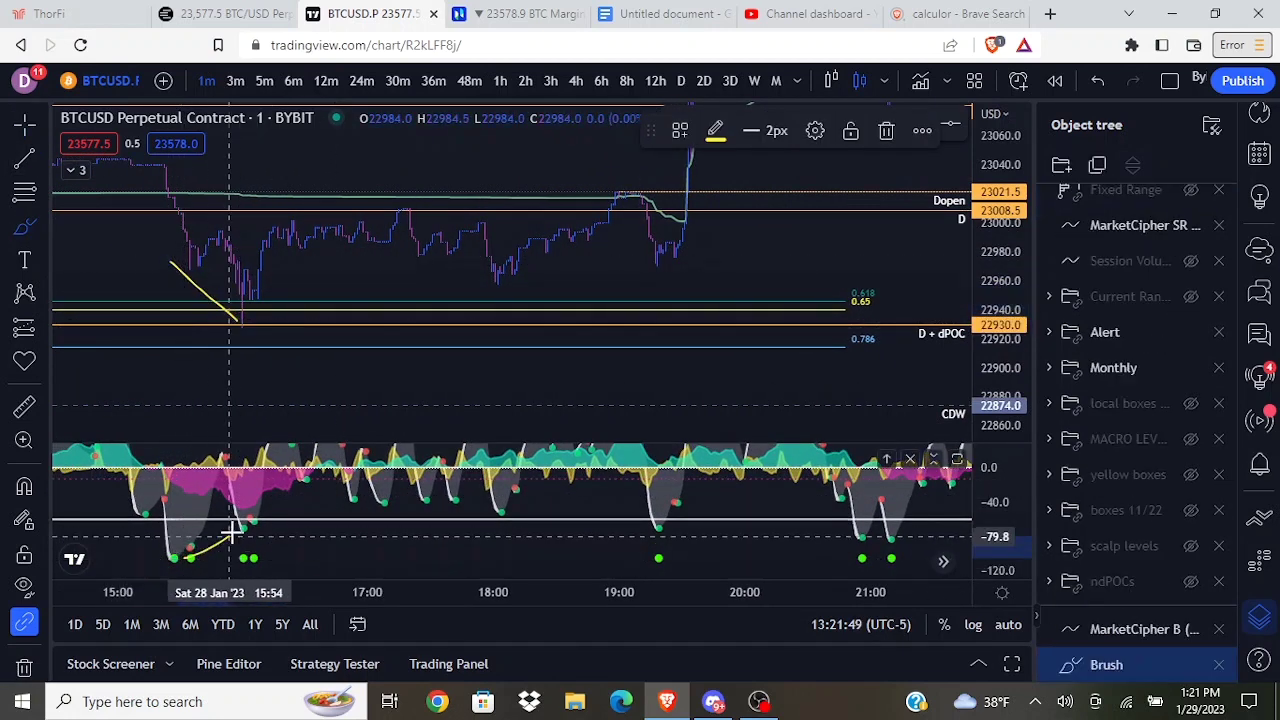
click(29, 127)
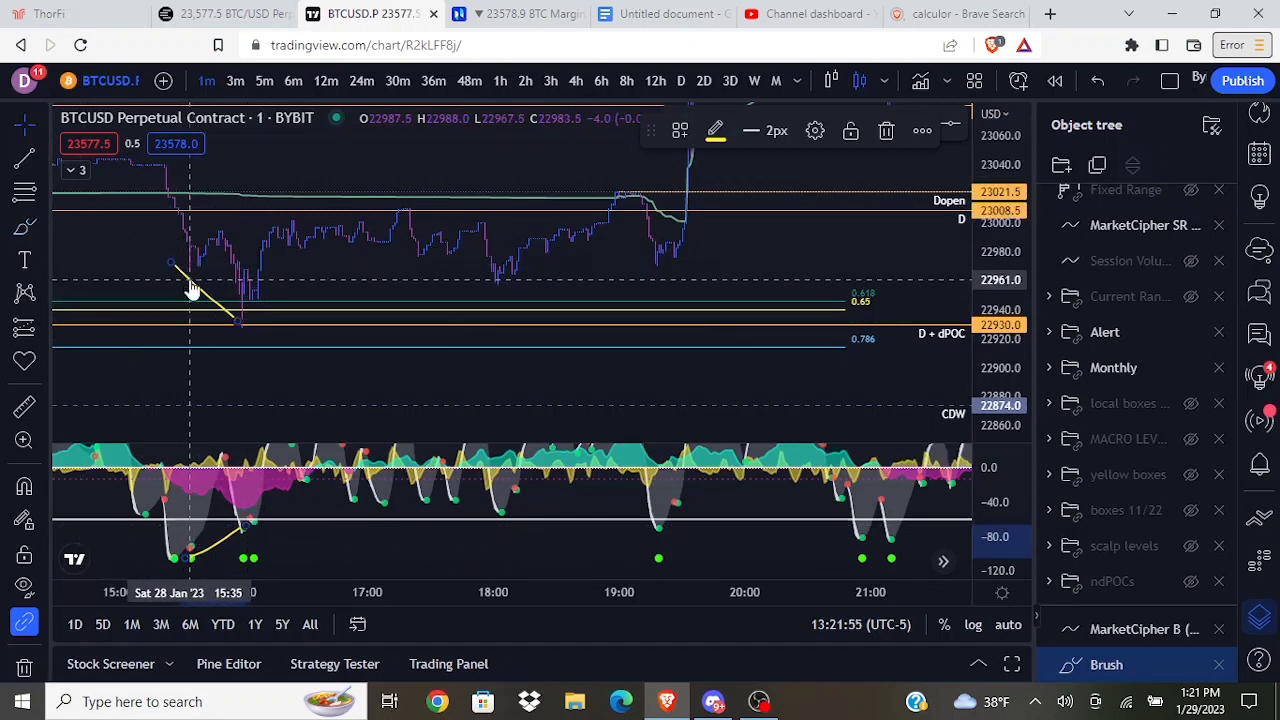
Step: Delete the two yellow divergence lines from the price and oscillator panes
key(Delete)
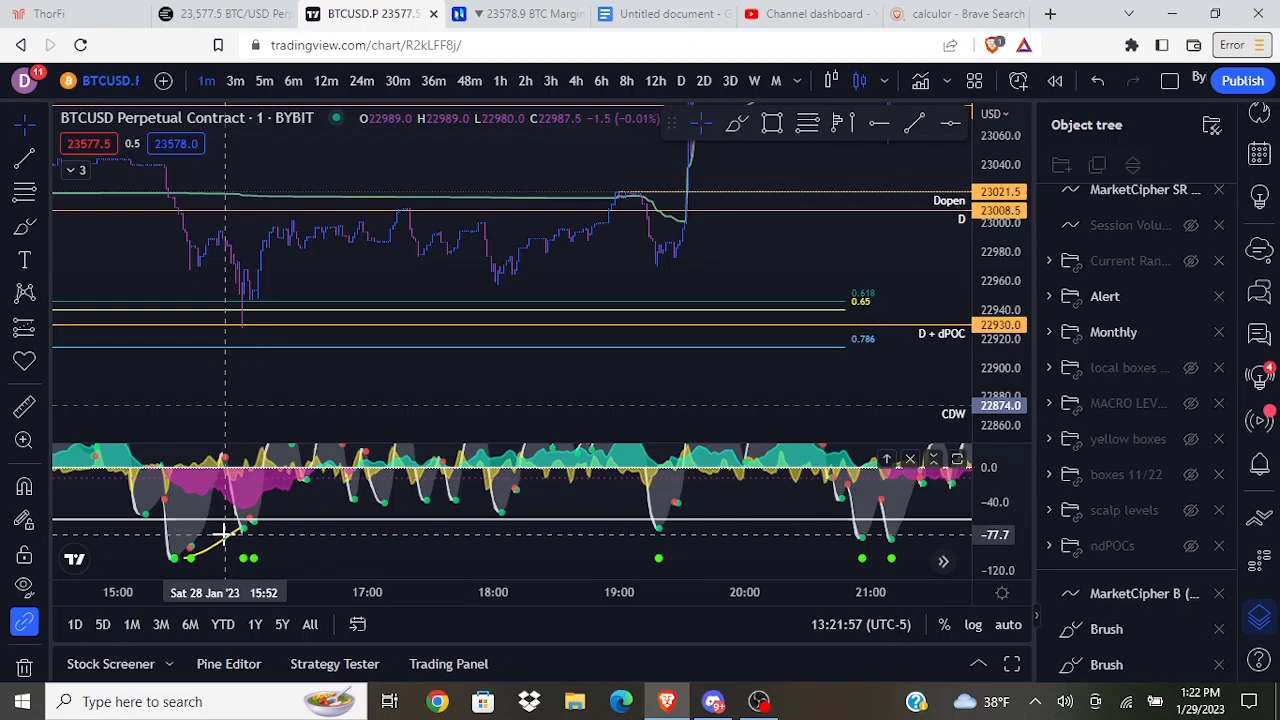
click(226, 535)
key(Delete)
Step: Measure the price drop from 22961.5 beside the January 28 dip to just below the 22930.0 daily level
click(25, 410)
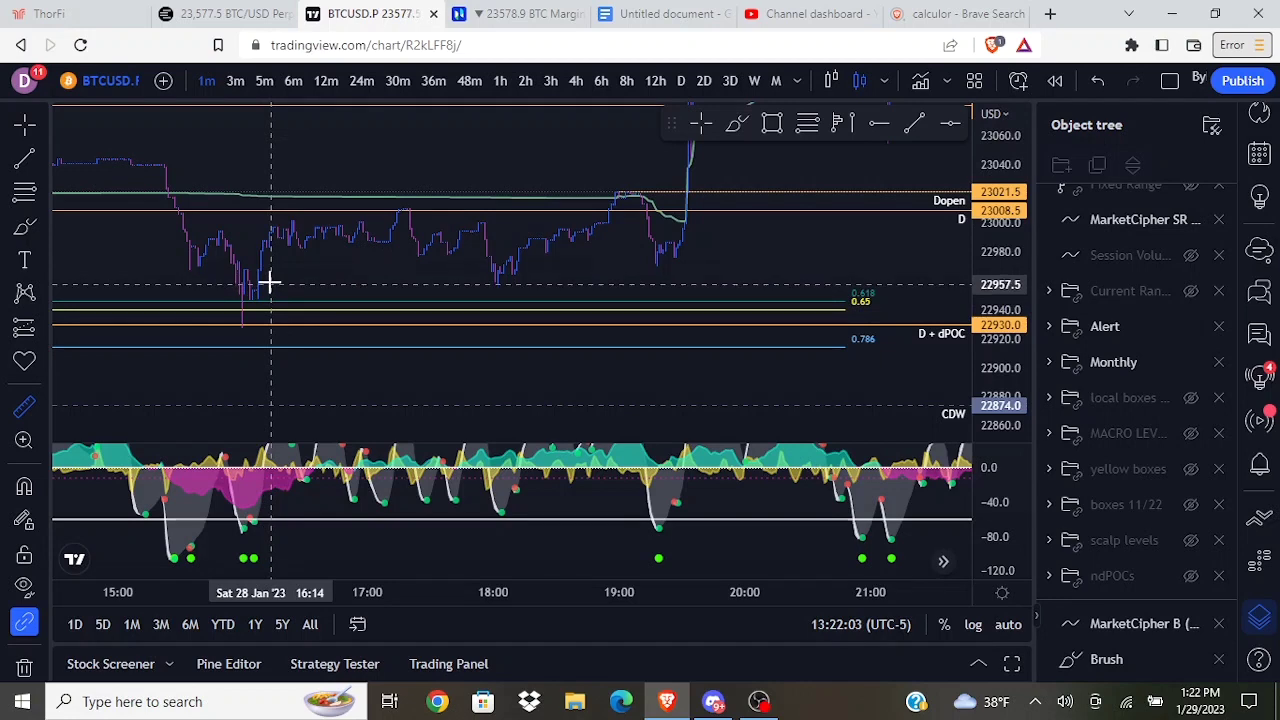
click(270, 279)
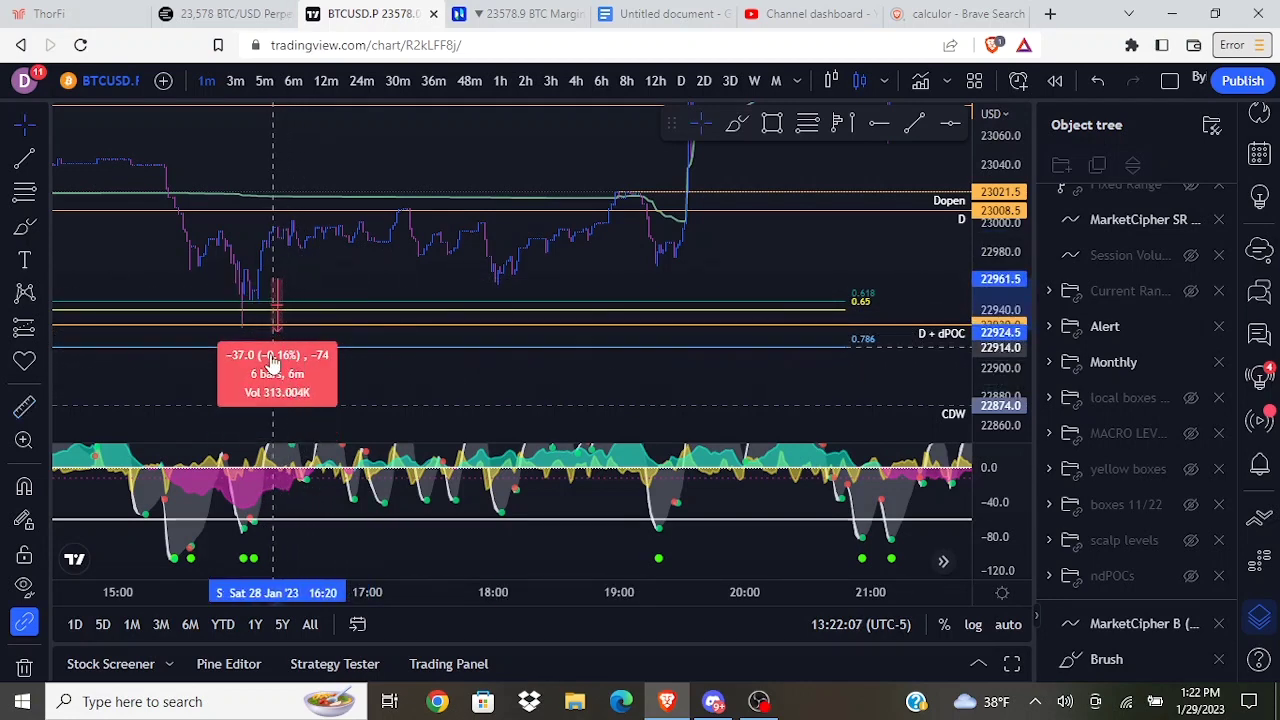
click(313, 279)
Step: Switch to the Coinalyze BTC/USD 15-minute chart and examine price, CVD and open interest between the two January 28 vertical lines
scroll(420, 277, down, 2)
drag(672, 300, 689, 300)
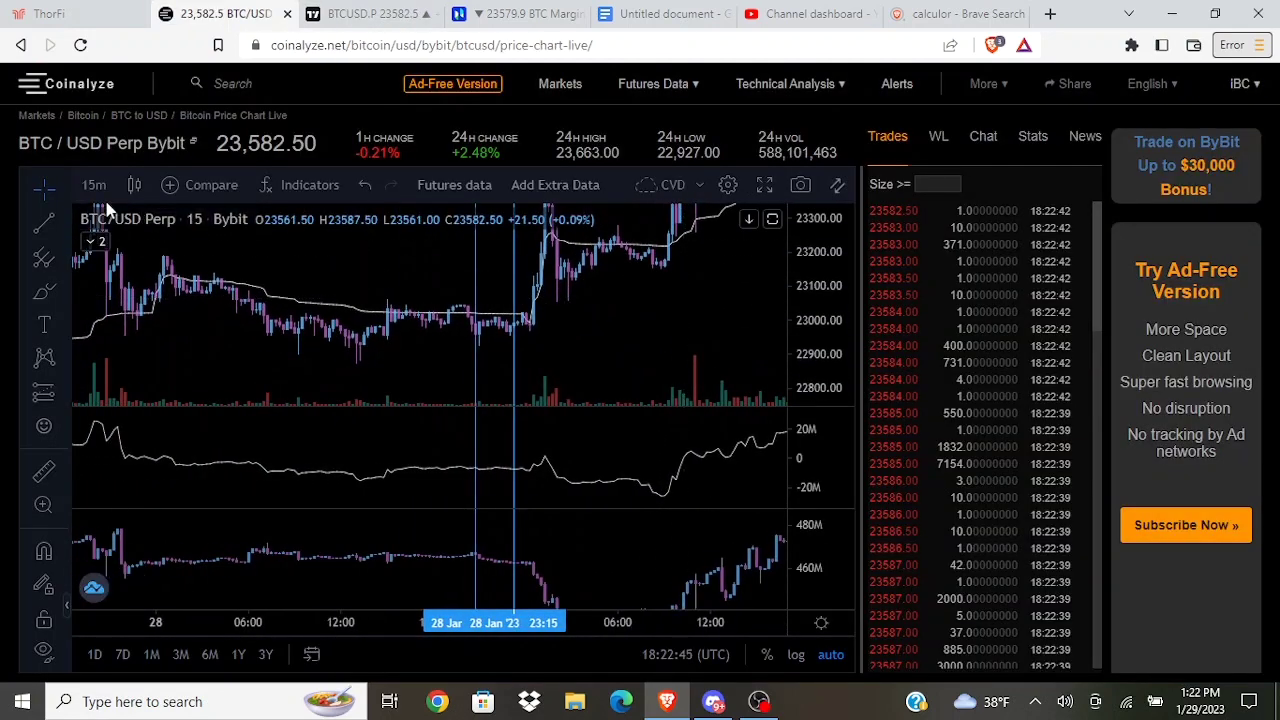
drag(828, 375, 825, 319)
drag(666, 500, 686, 457)
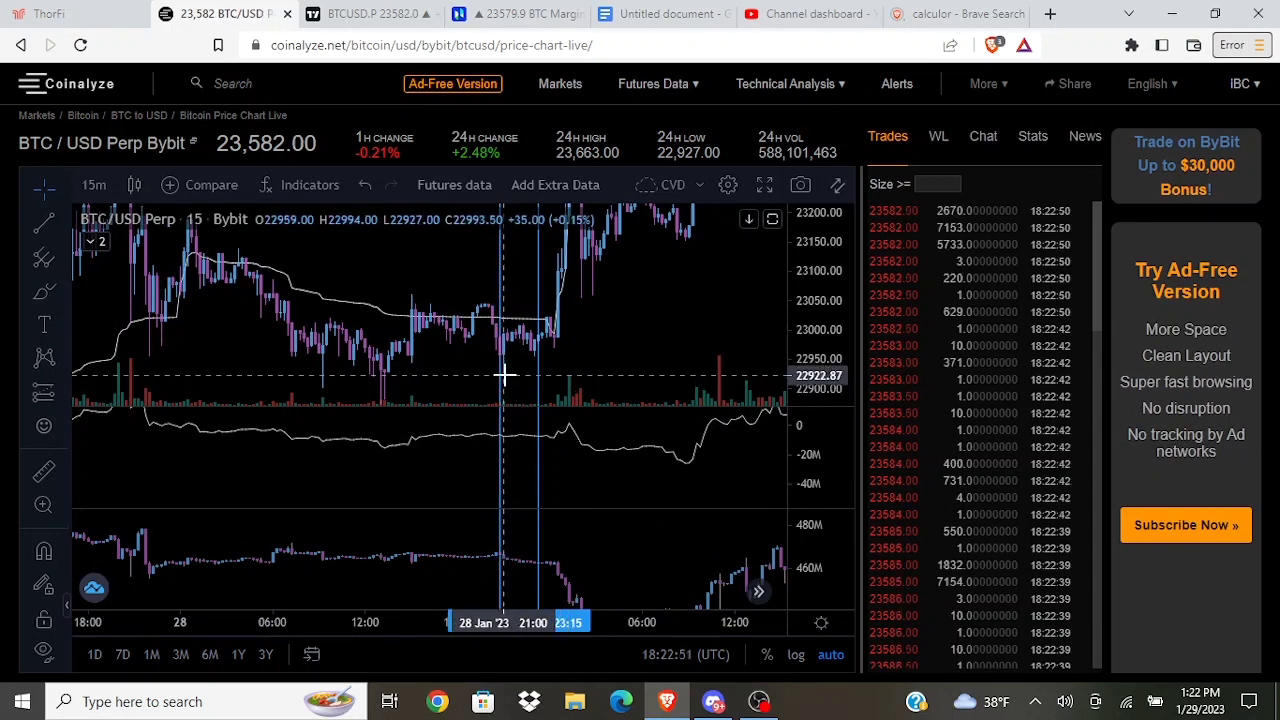
drag(824, 585, 790, 505)
scroll(480, 363, up, 2)
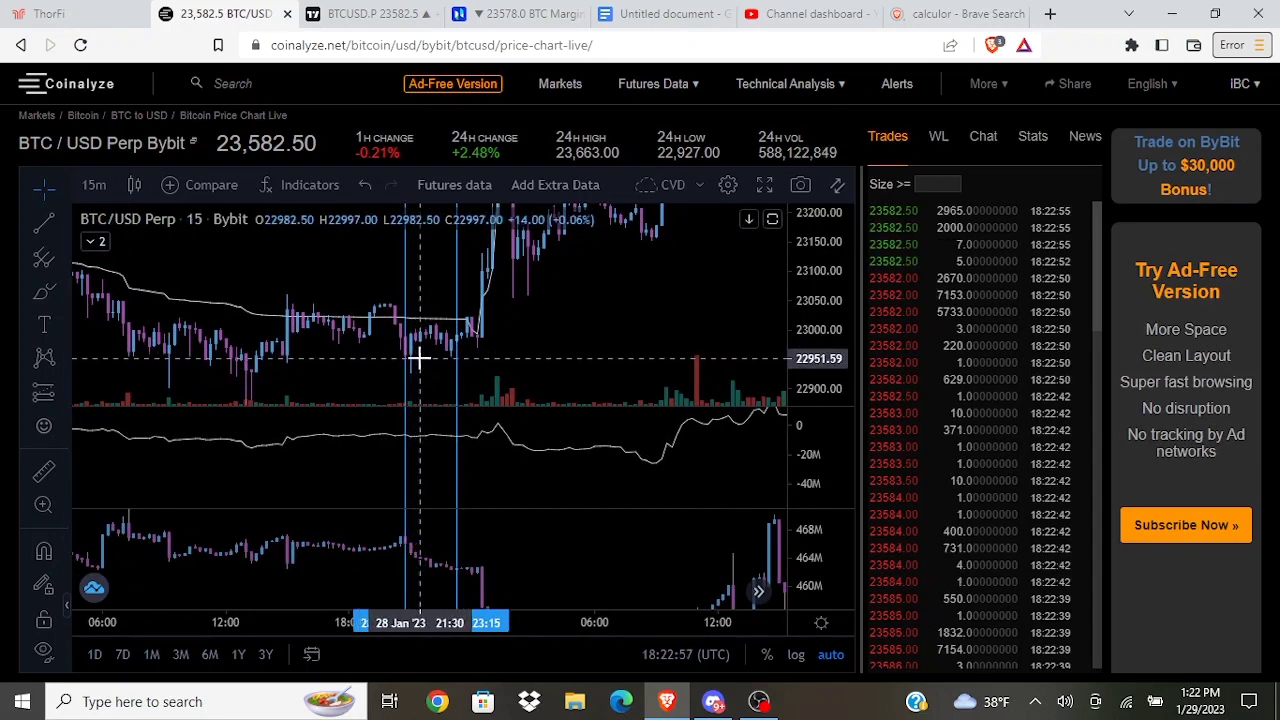
Step: Change the Coinalyze chart to the 5-minute timeframe and rescale the CVD pane to inspect the January 28 evening curve
drag(540, 360, 581, 351)
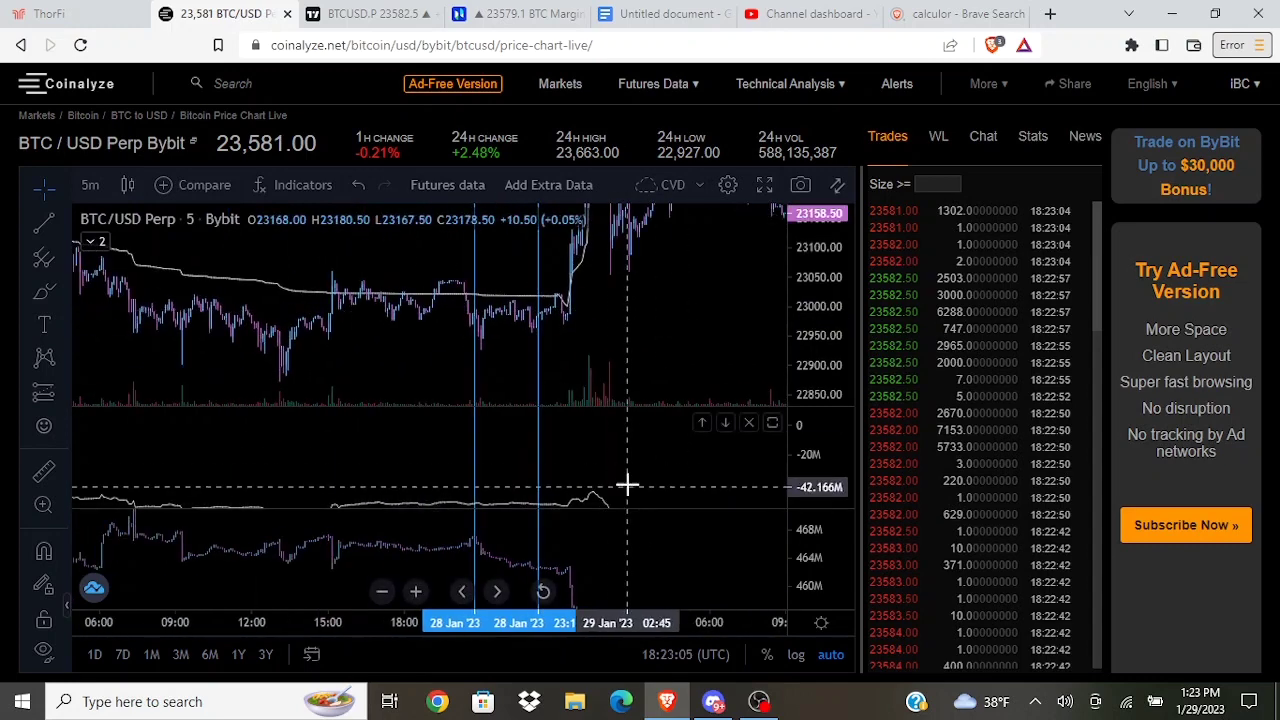
drag(628, 474, 610, 409)
drag(810, 466, 811, 345)
drag(628, 470, 617, 537)
Step: Circle the January 28 21:00 price low with the brush, mark the matching CVD and open interest, and delete the marks
click(42, 290)
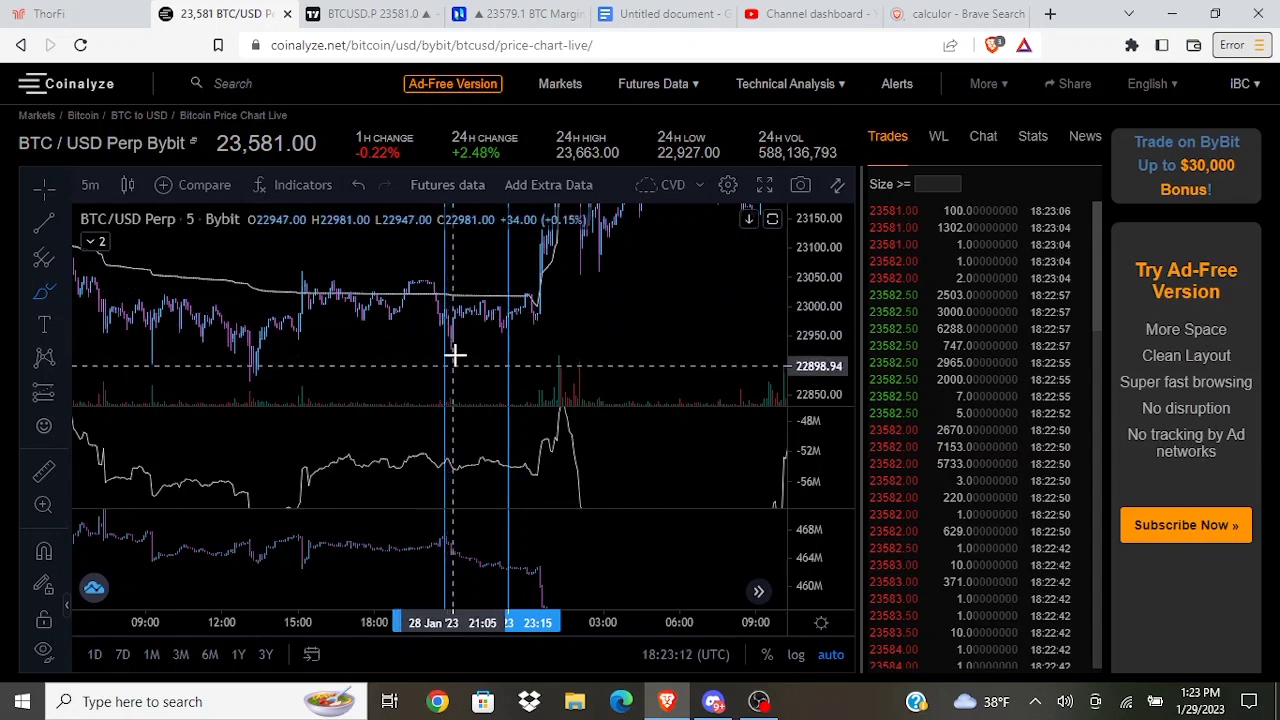
click(447, 545)
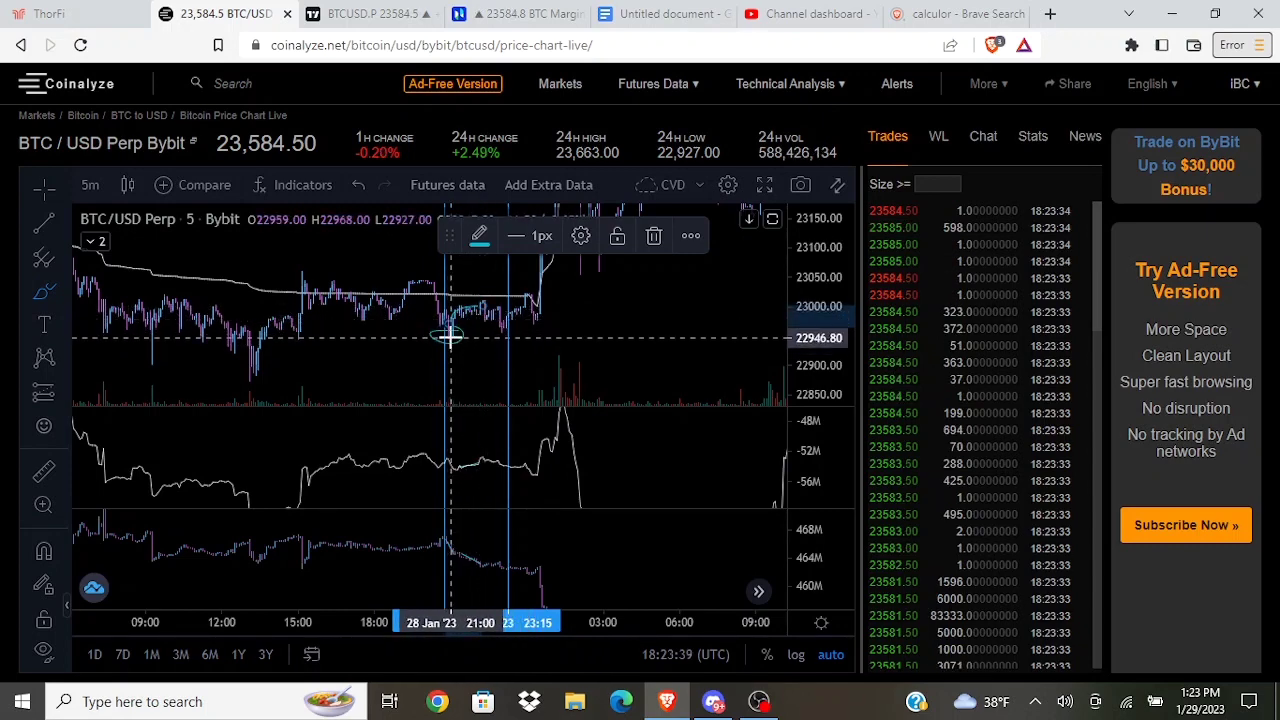
click(654, 238)
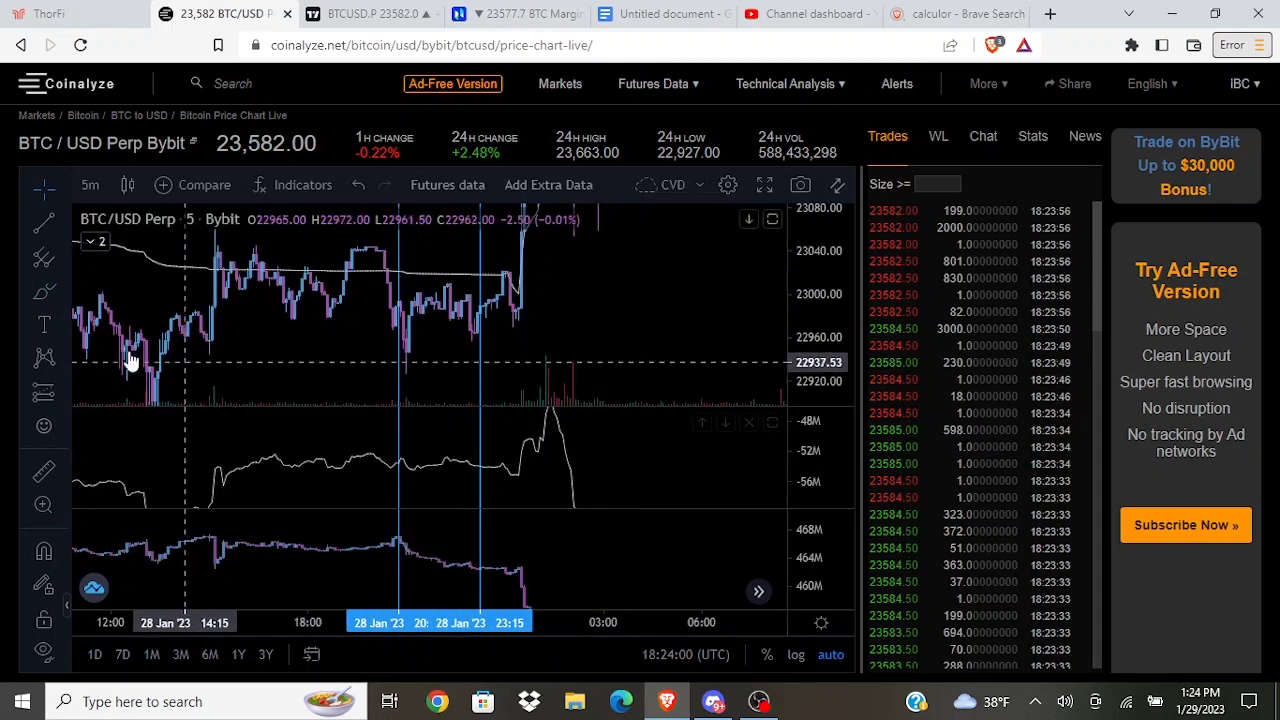
Step: Brush small marks on CVD and open interest, circle the price consolidation before 23:15, and trace the move into the breakout
click(44, 288)
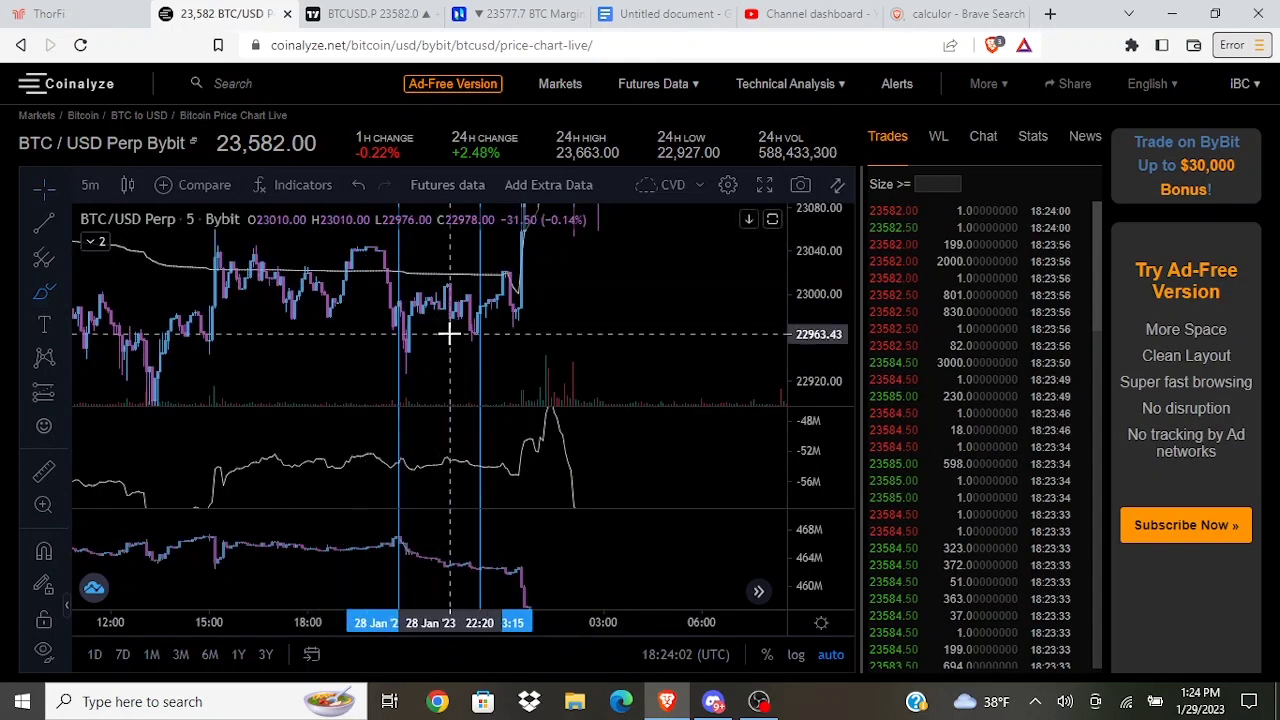
click(444, 563)
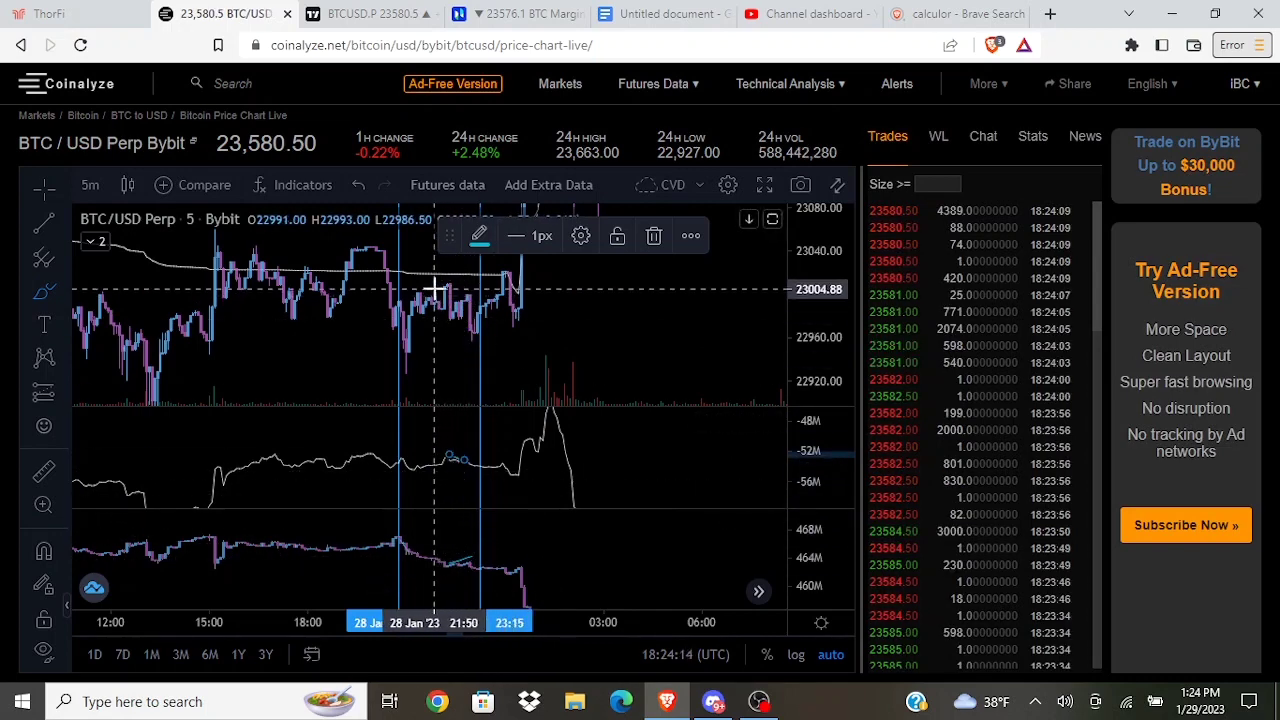
mouse_move(435, 290)
mouse_down()
mouse_move(497, 288)
mouse_move(455, 300)
mouse_move(470, 288)
mouse_move(449, 272)
mouse_move(474, 286)
mouse_move(520, 269)
mouse_up()
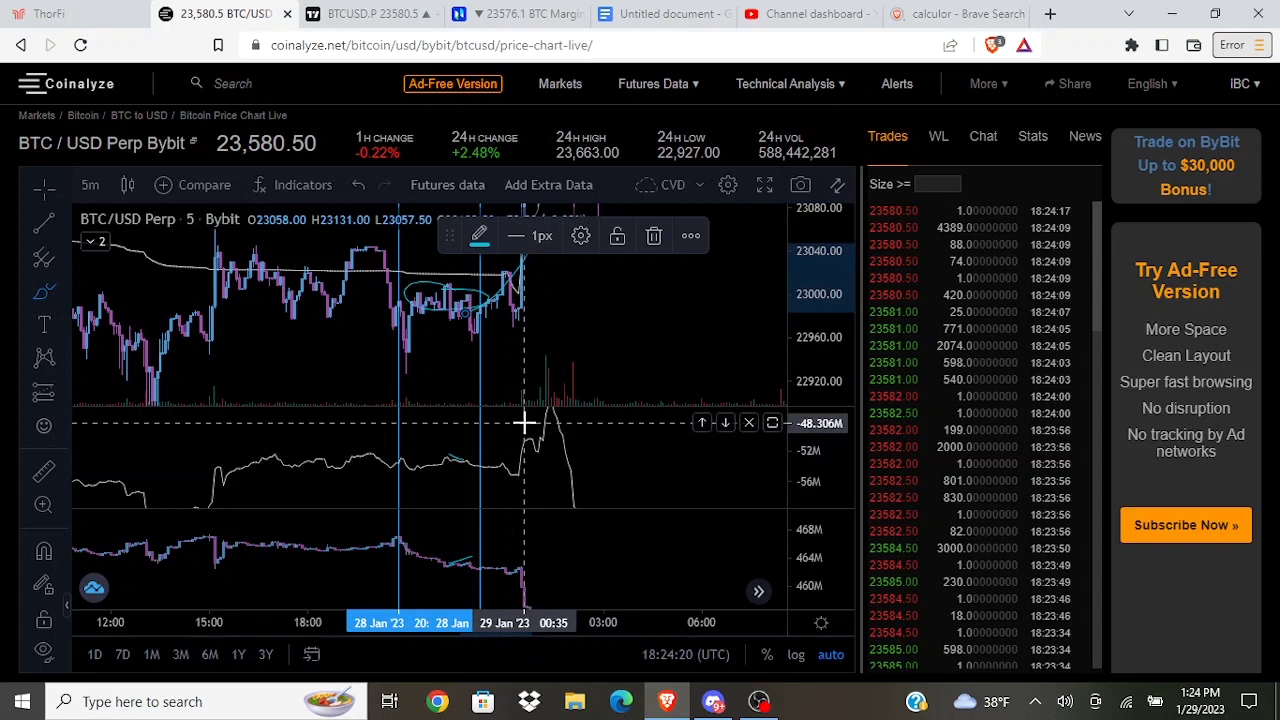
Step: Circle the CVD surge and the open interest drop at the breakout around January 29 00:35
mouse_move(520, 427)
mouse_down()
mouse_move(505, 453)
mouse_move(531, 423)
mouse_move(543, 443)
mouse_move(510, 472)
mouse_up()
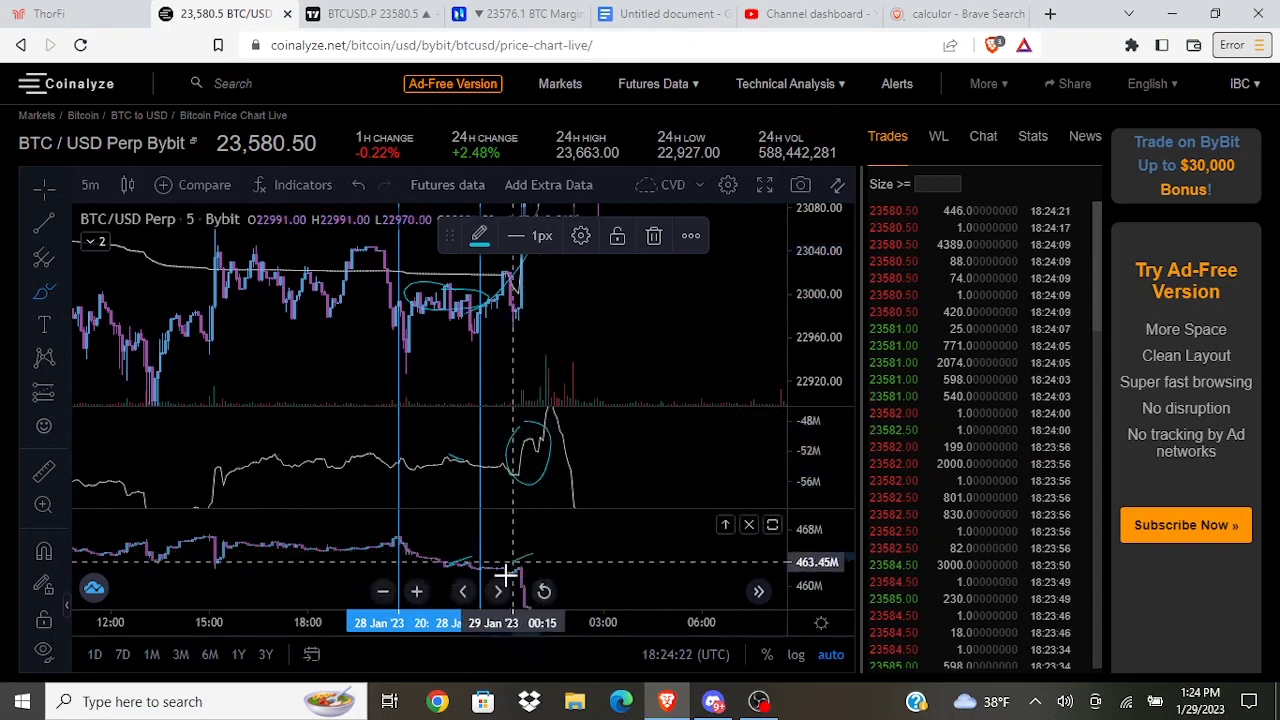
drag(524, 551, 518, 549)
key(Escape)
drag(653, 328, 649, 433)
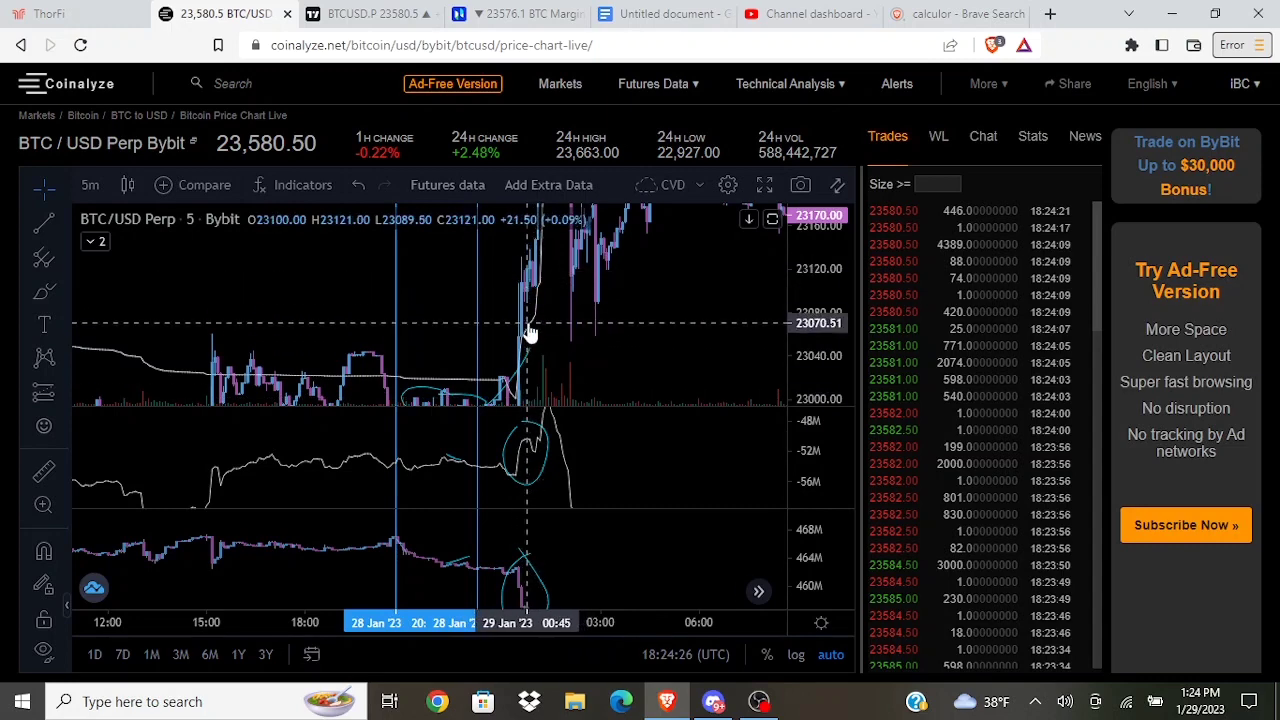
Step: Switch to the TradingView BTCUSD chart and set it to the 12-minute timeframe
key(ctrl+Tab)
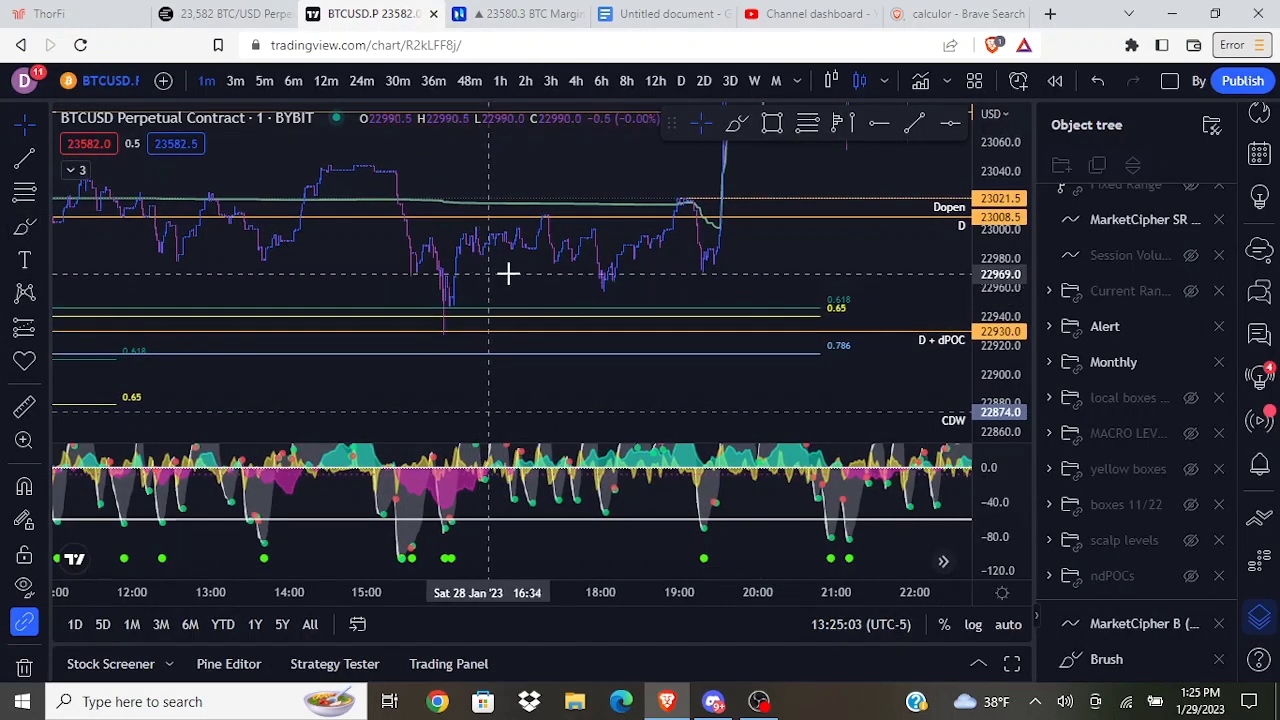
scroll(509, 274, down, 2)
click(334, 81)
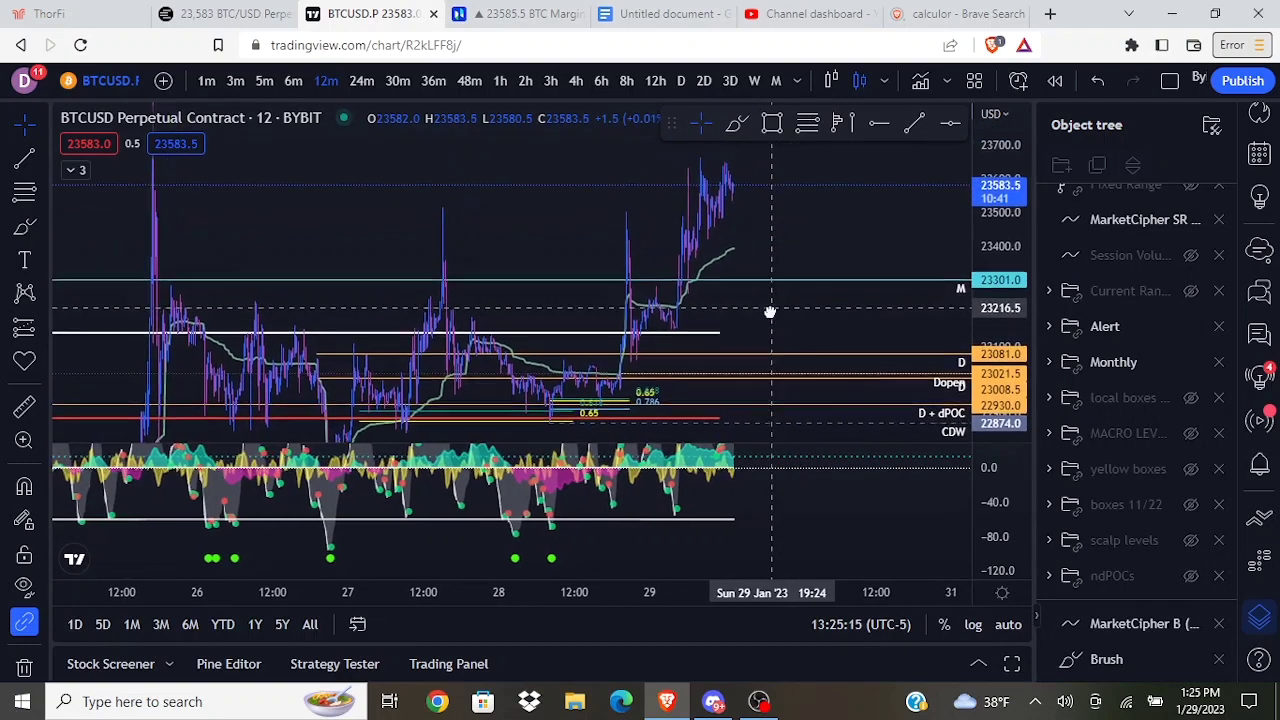
Step: Measure the distance from the 22961.5 entry area on January 28 down to 22925.5, just below the 22930.0 daily level
click(600, 321)
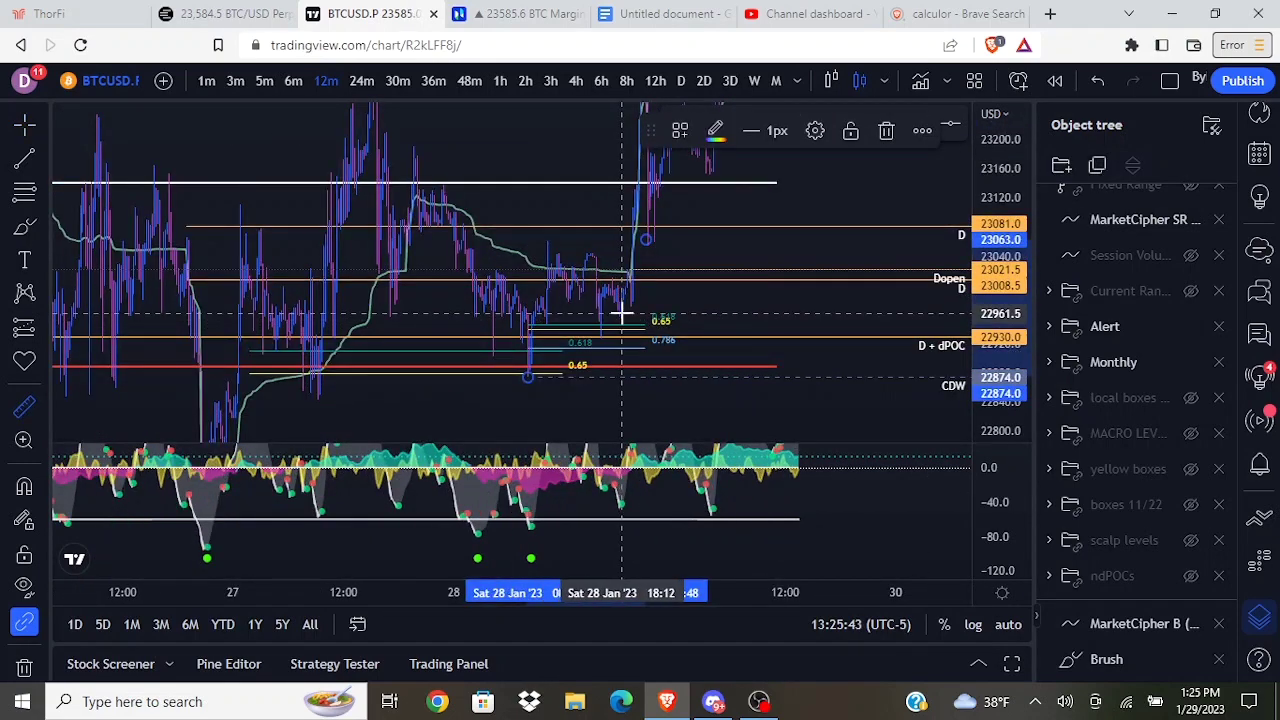
shift+click(621, 314)
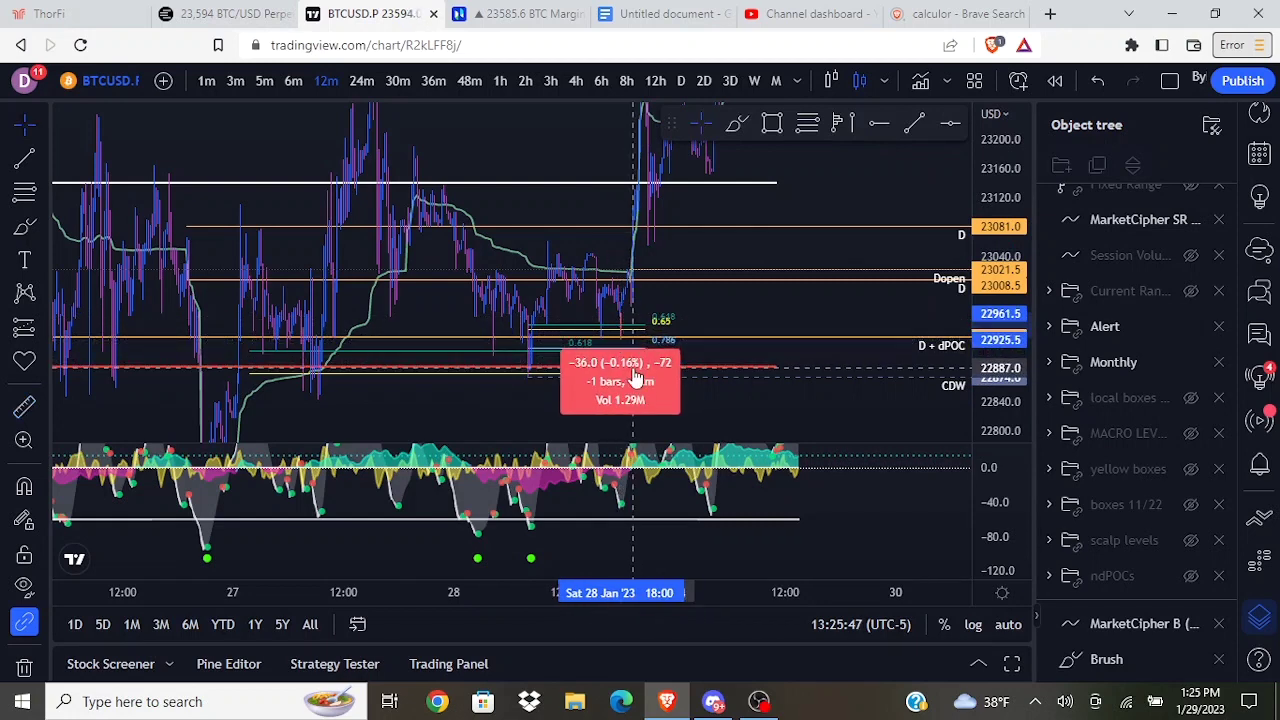
click(606, 340)
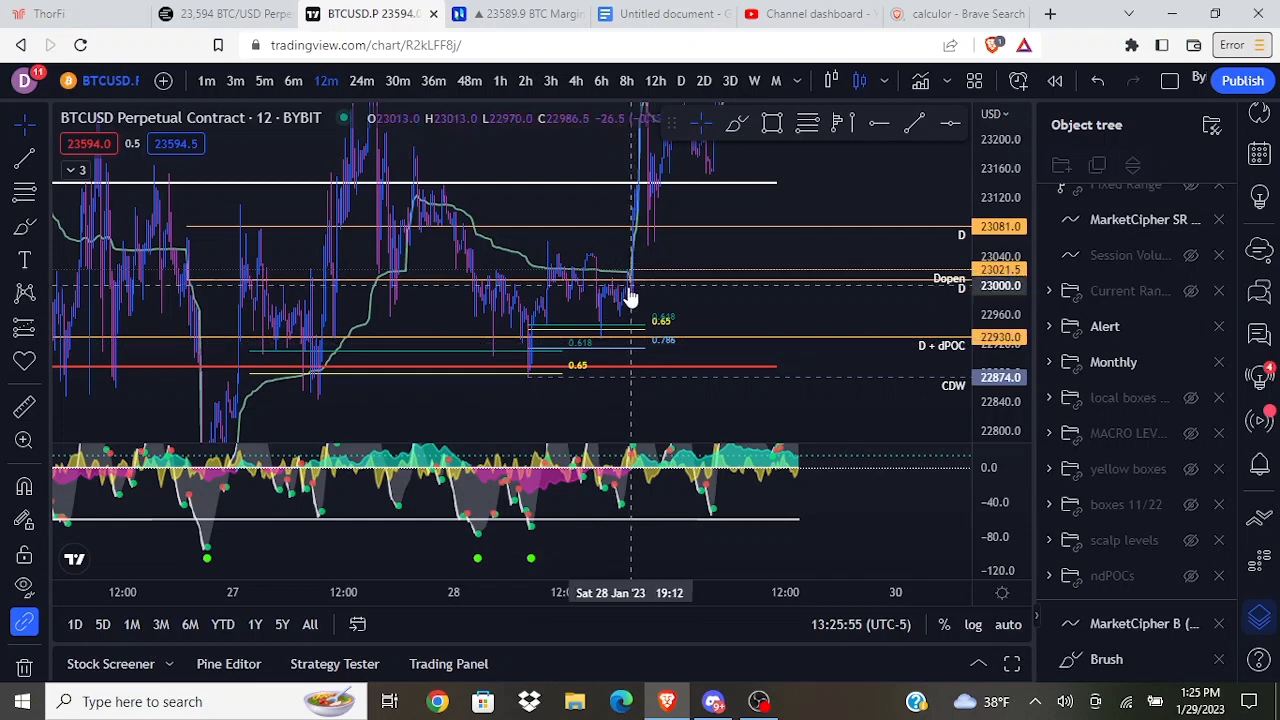
Step: Measure the early January 28 bounce from 22920 up to 23009 at the daily level
drag(978, 345, 978, 266)
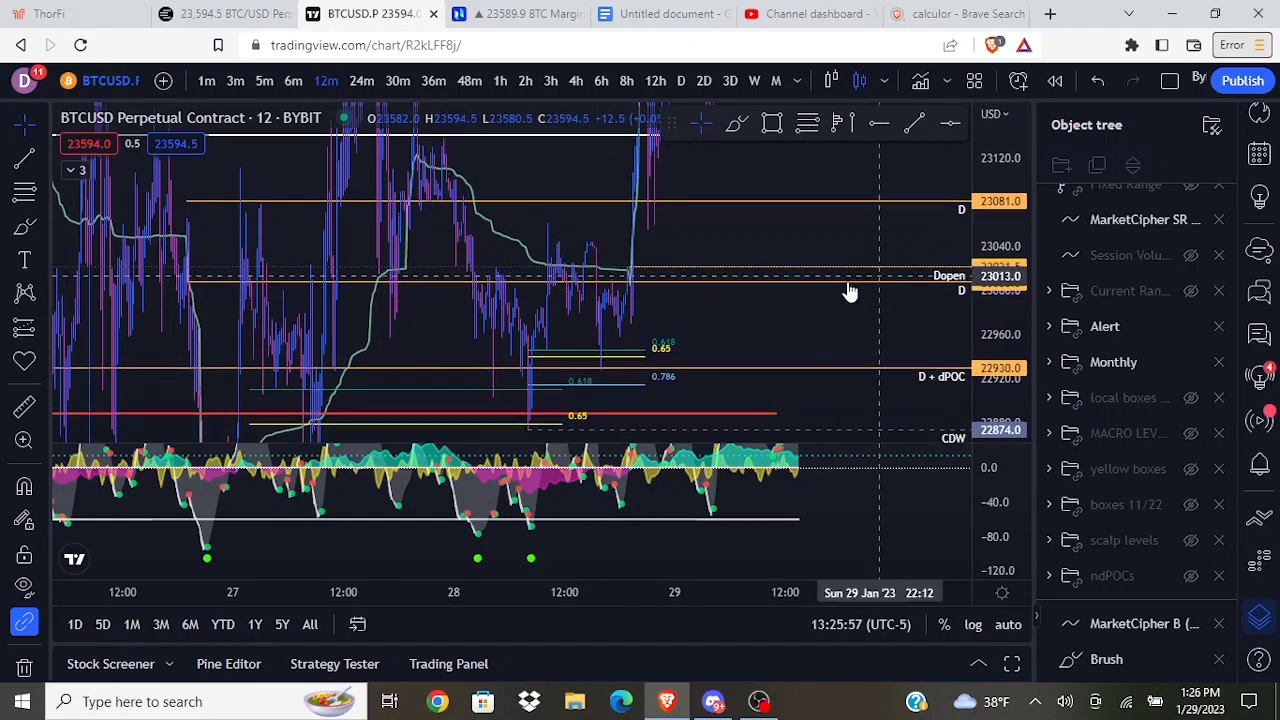
scroll(723, 317, up, 2)
drag(797, 293, 884, 189)
drag(986, 245, 986, 356)
click(24, 406)
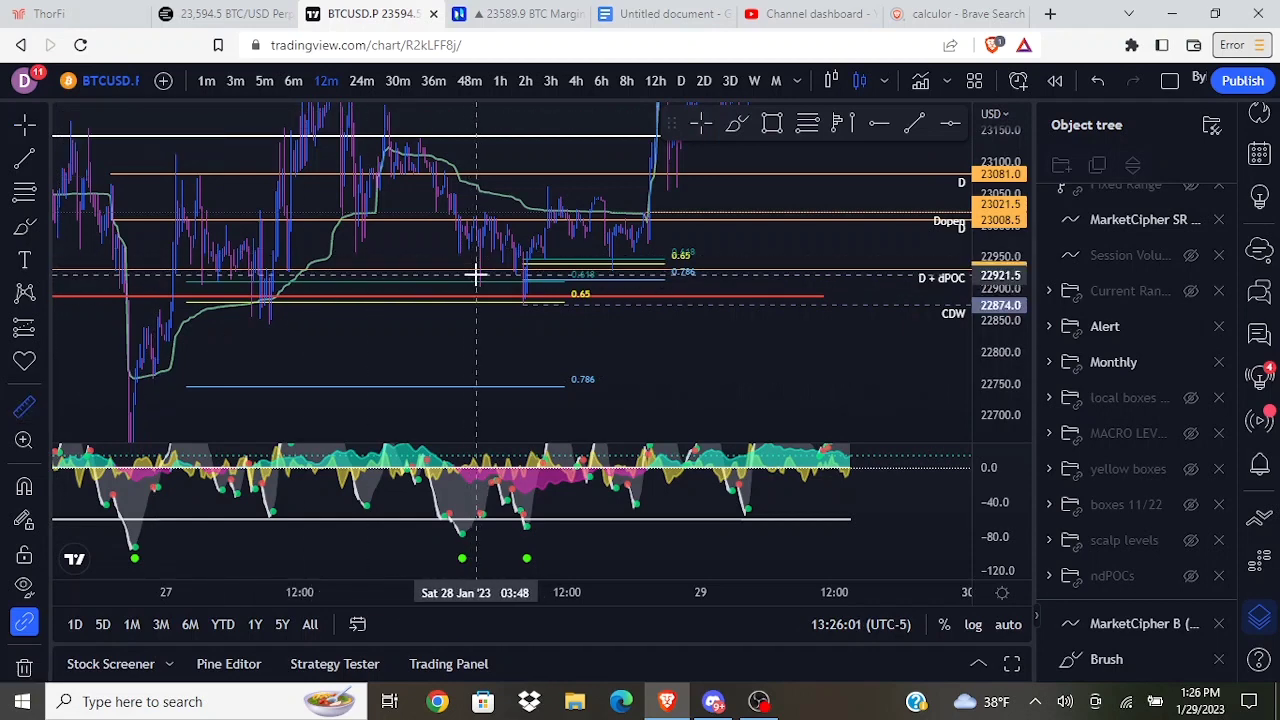
click(481, 276)
click(489, 218)
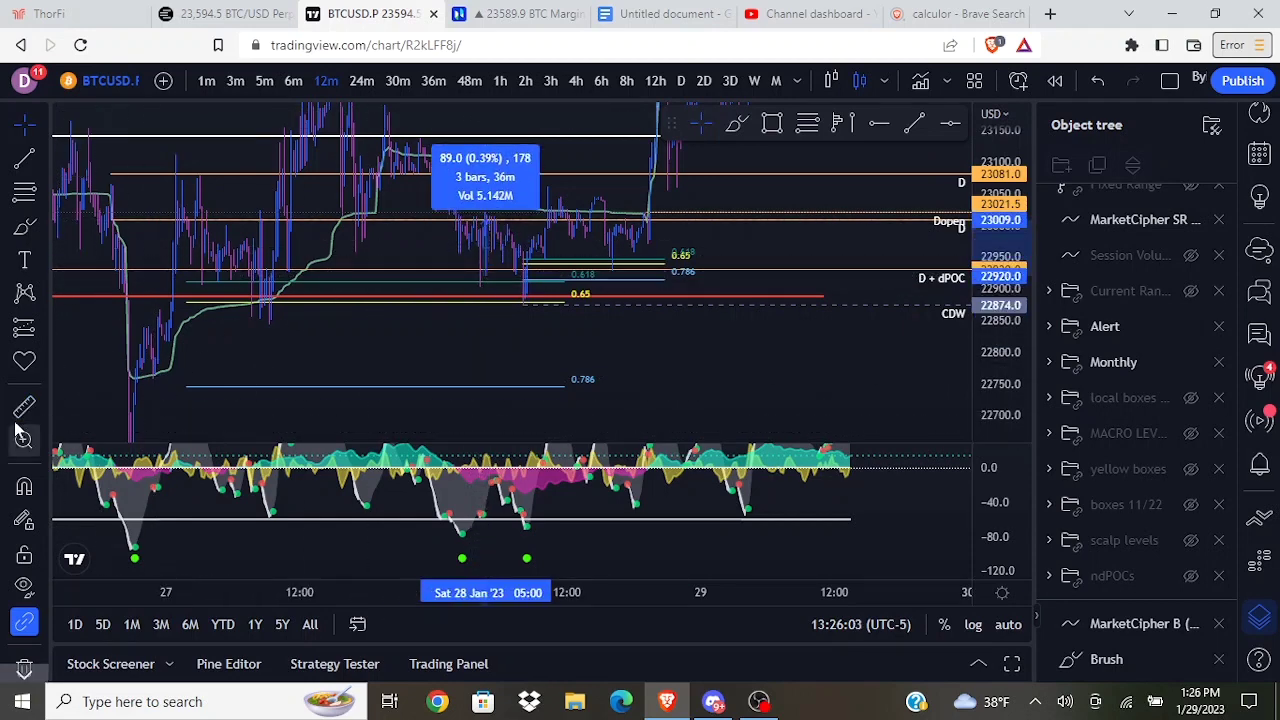
Step: Measure the rally from the January 28 08:00 low area at 22895 up to 23040 at 10:00, and clear the measurement
click(20, 410)
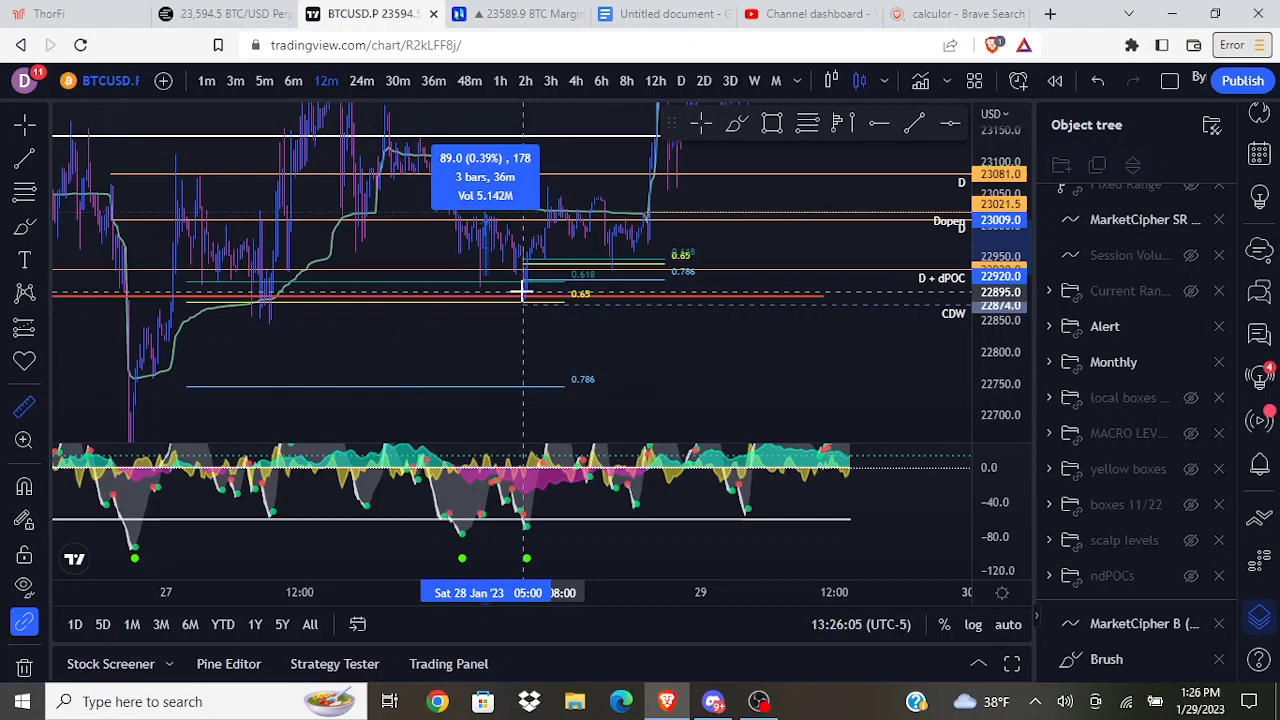
click(545, 200)
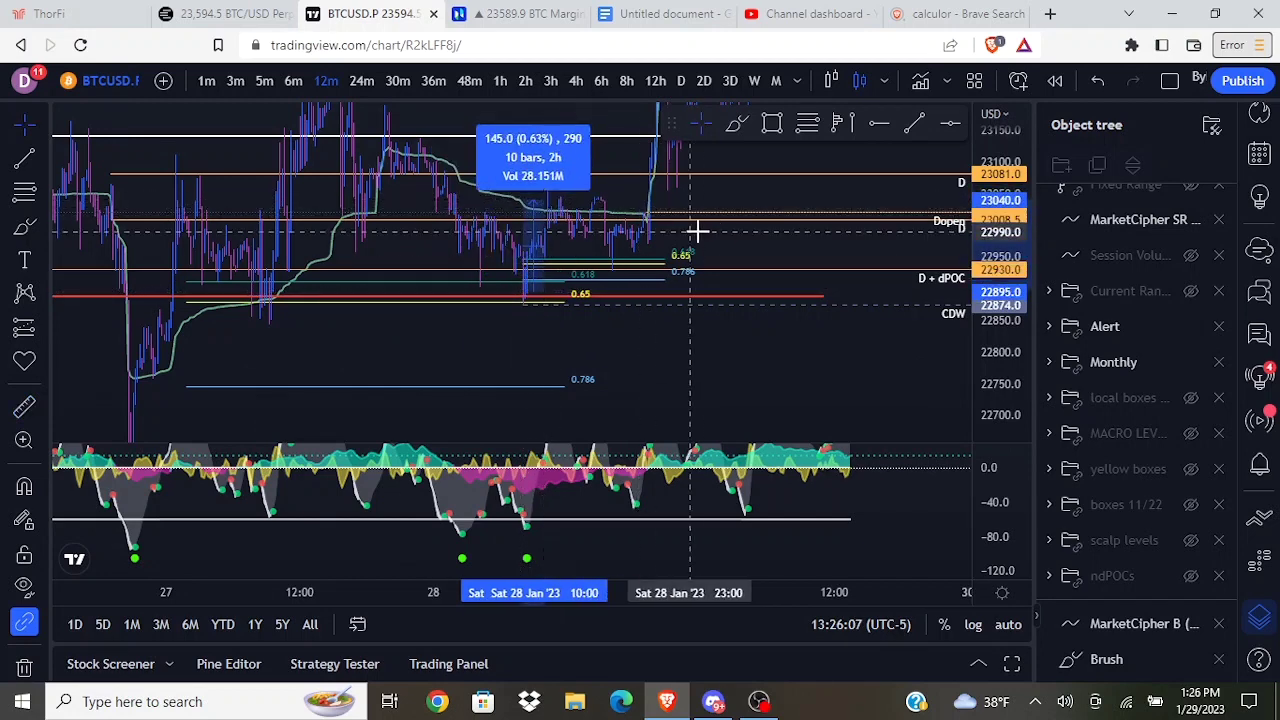
click(723, 234)
Step: Measure the move from the January 28 afternoon entry area at 22964.5 up to 23018 at 19:24, and clear it
drag(745, 243, 714, 311)
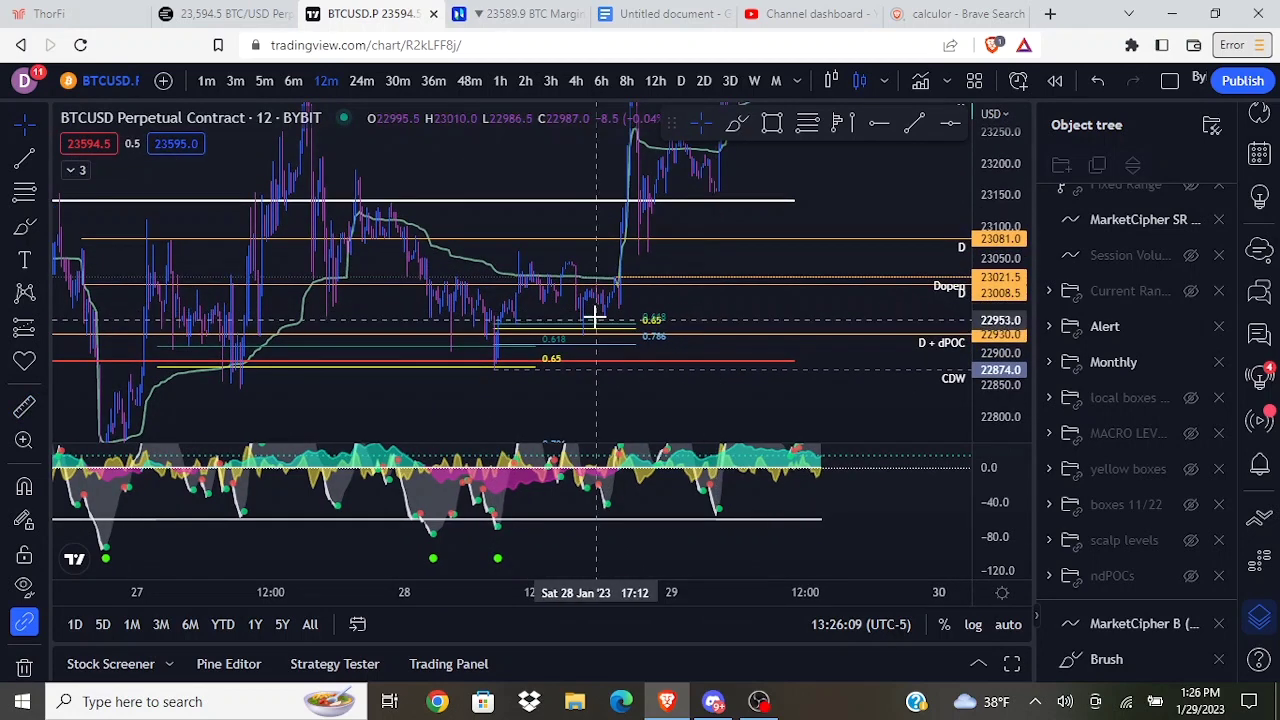
click(24, 410)
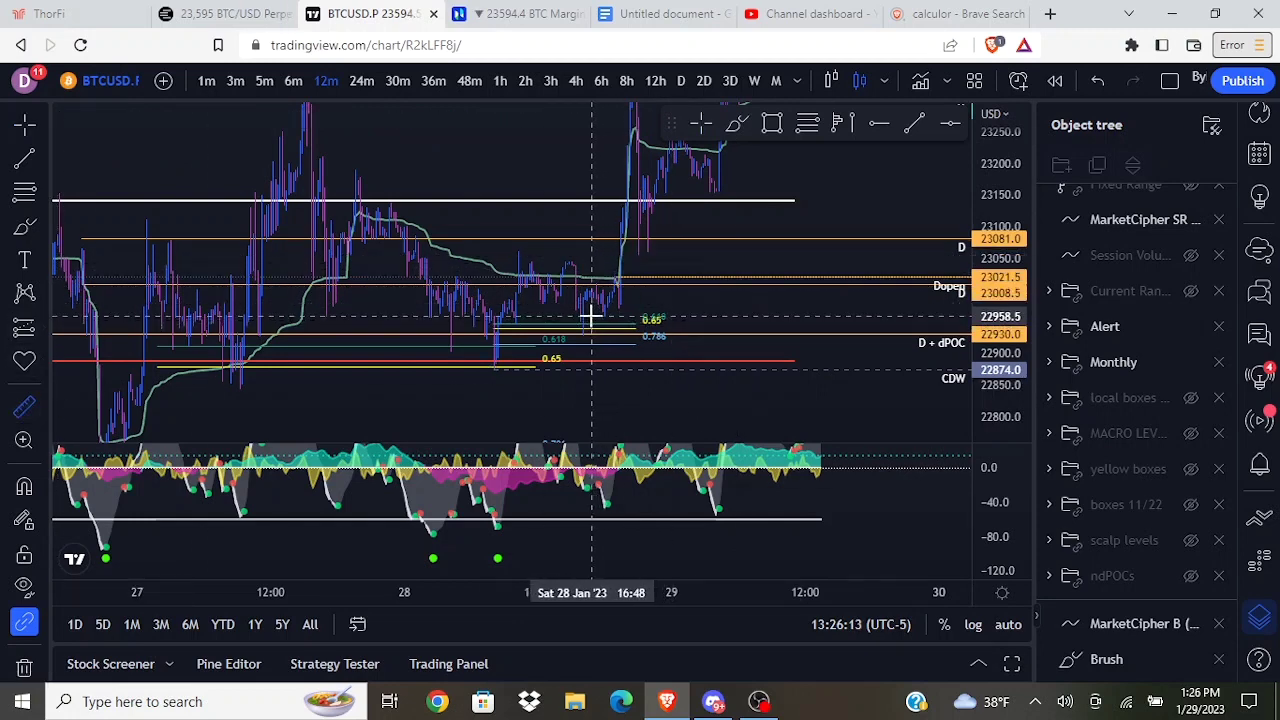
click(581, 313)
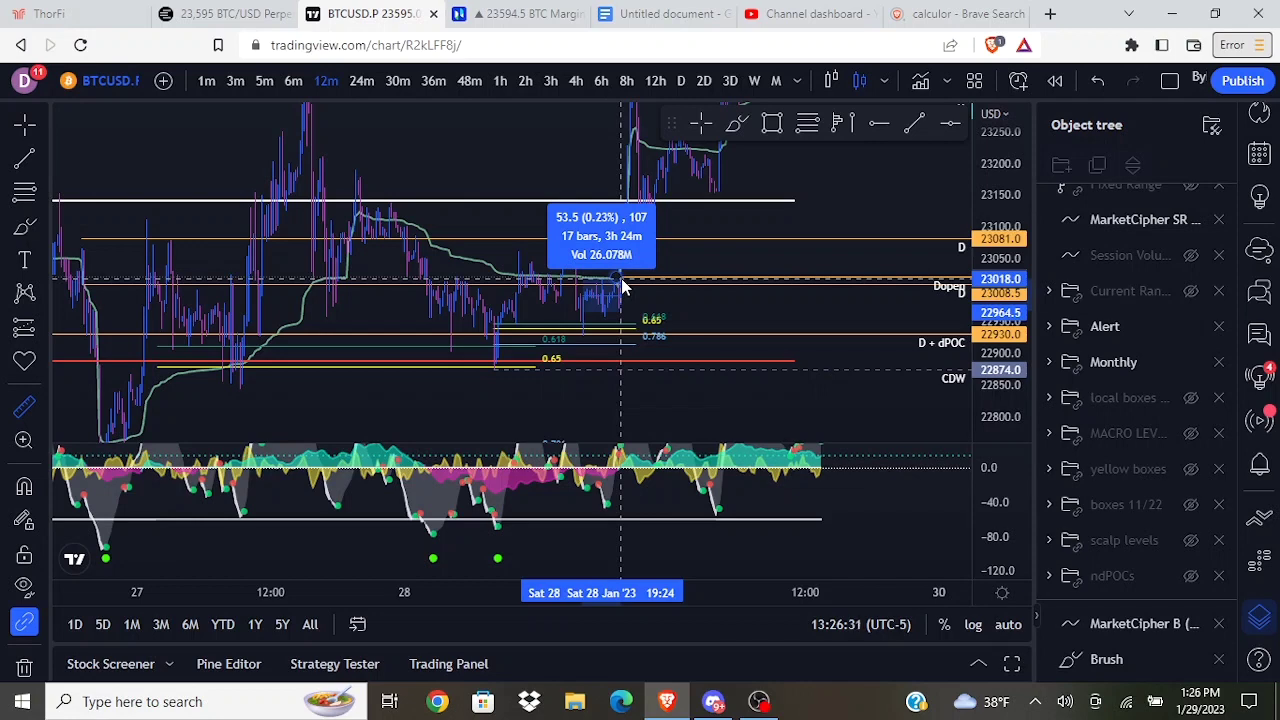
click(622, 287)
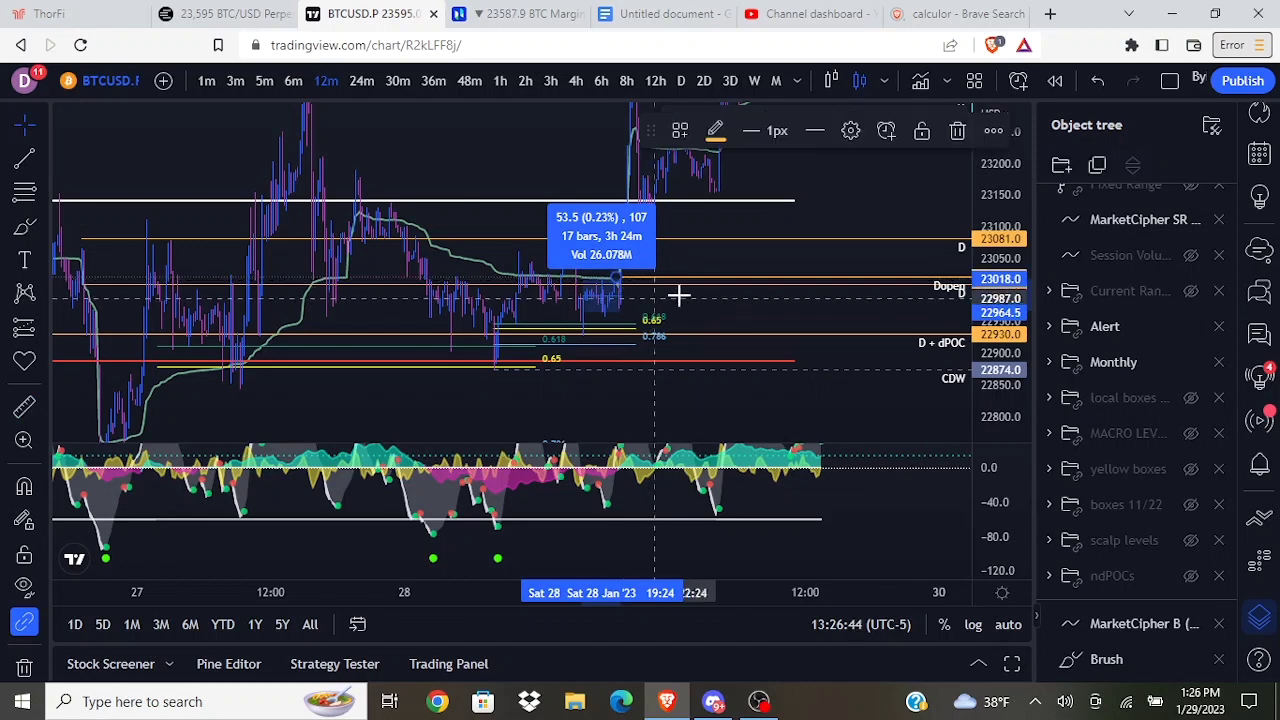
click(625, 290)
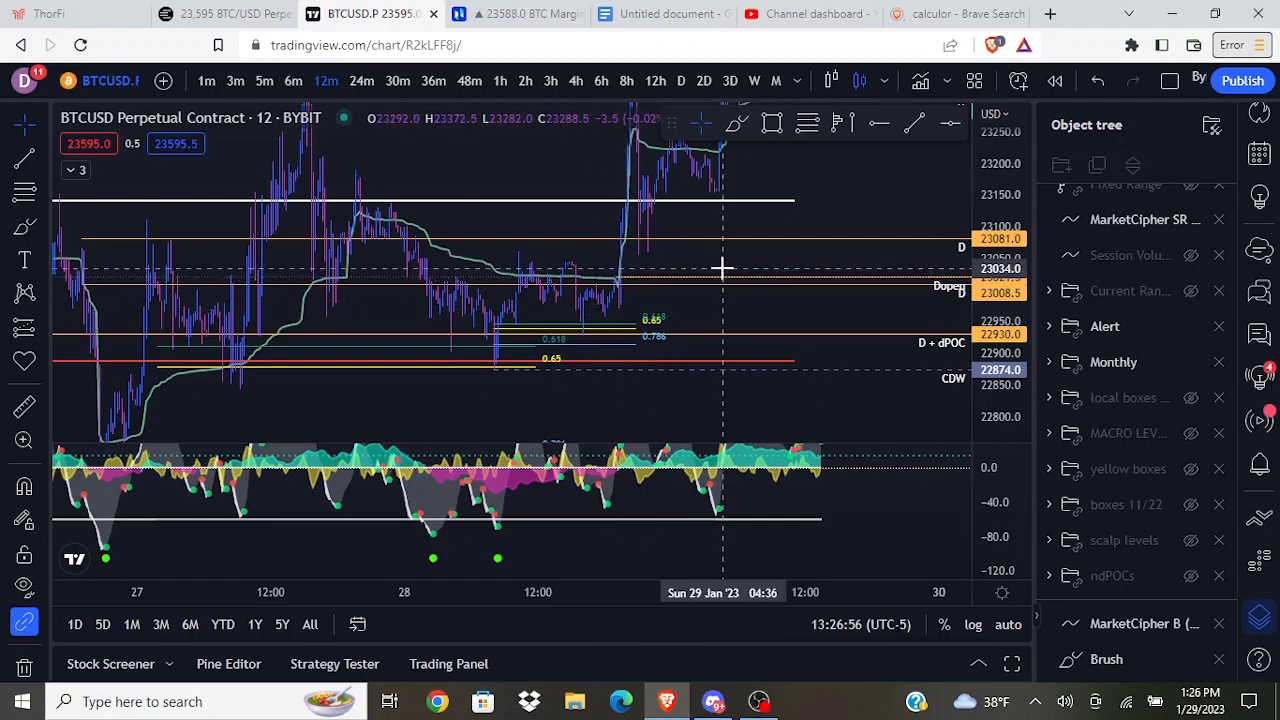
scroll(794, 323, down, 3)
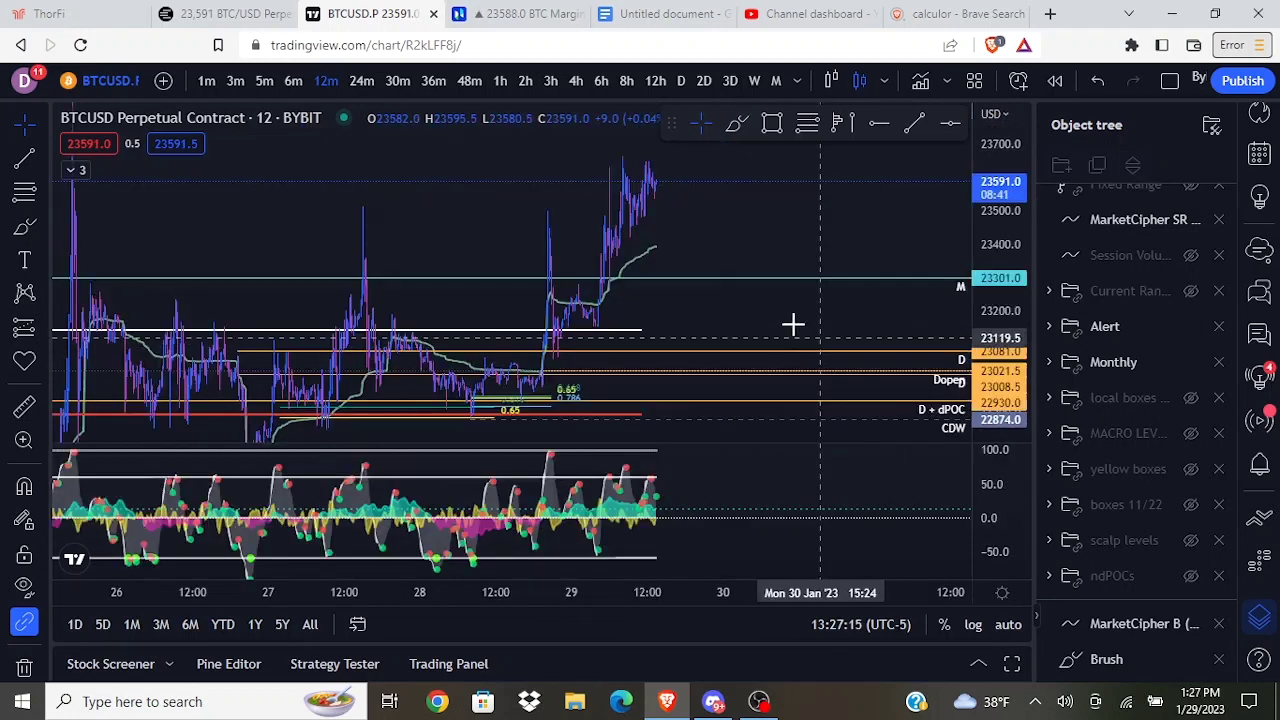
Step: Examine the late-January MarketCipher momentum waves on the 4h BTCUSD chart with a compressed price scale
click(575, 81)
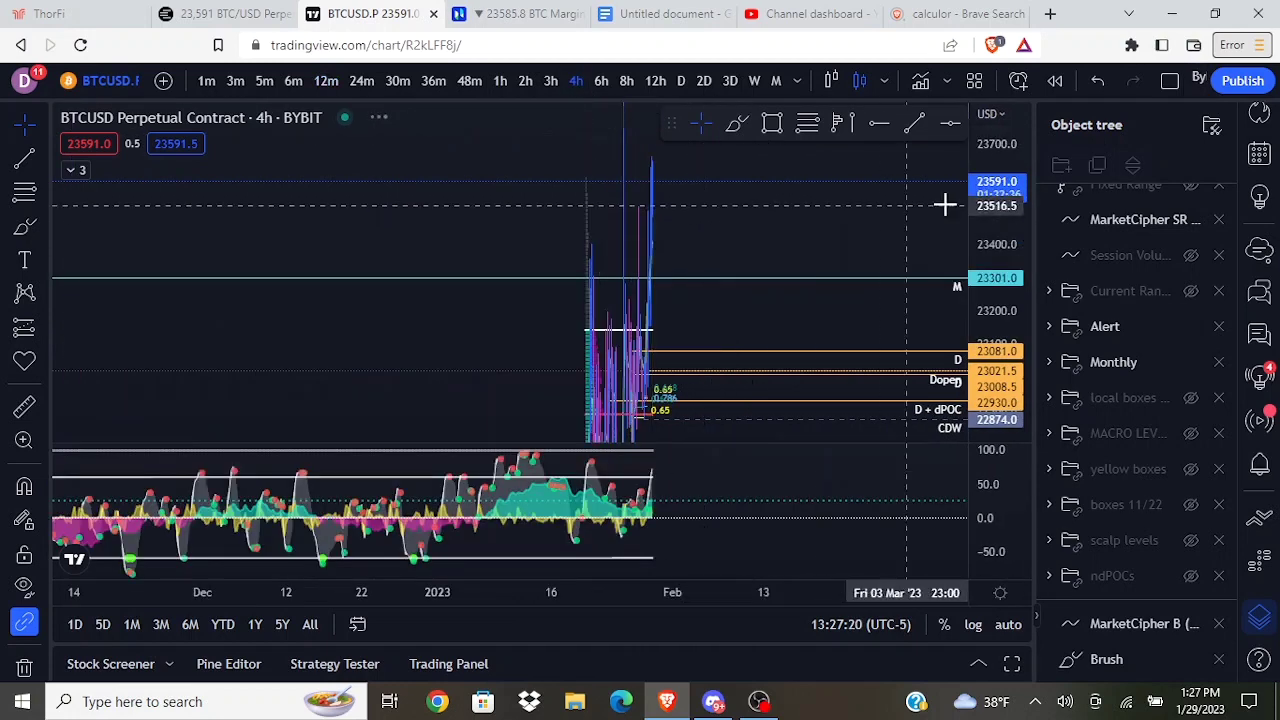
drag(973, 362, 973, 404)
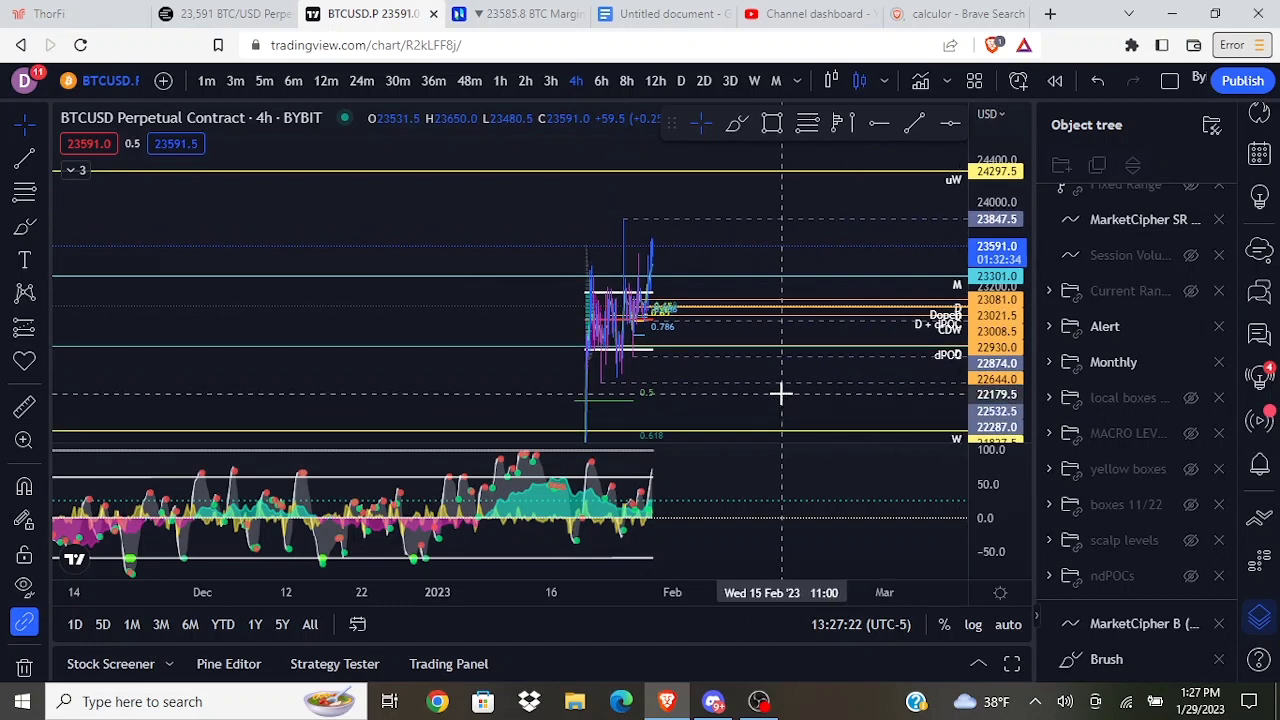
drag(771, 385, 742, 343)
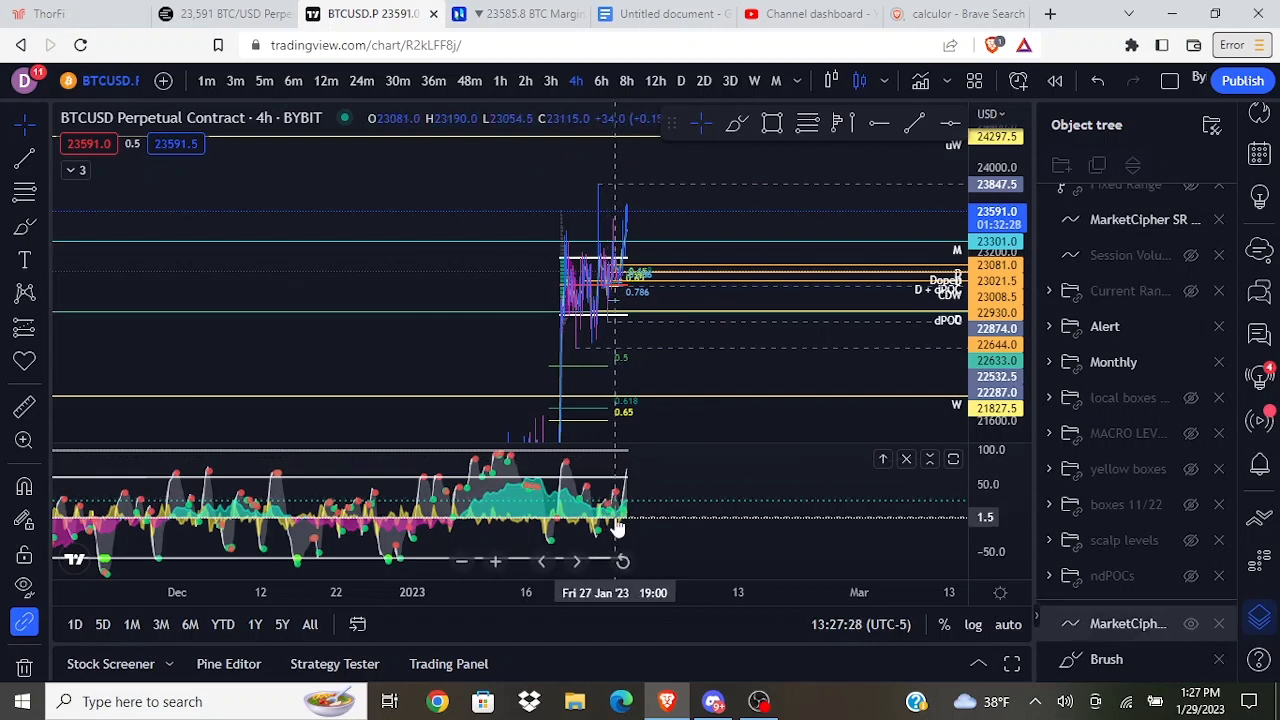
scroll(620, 500, up, 2)
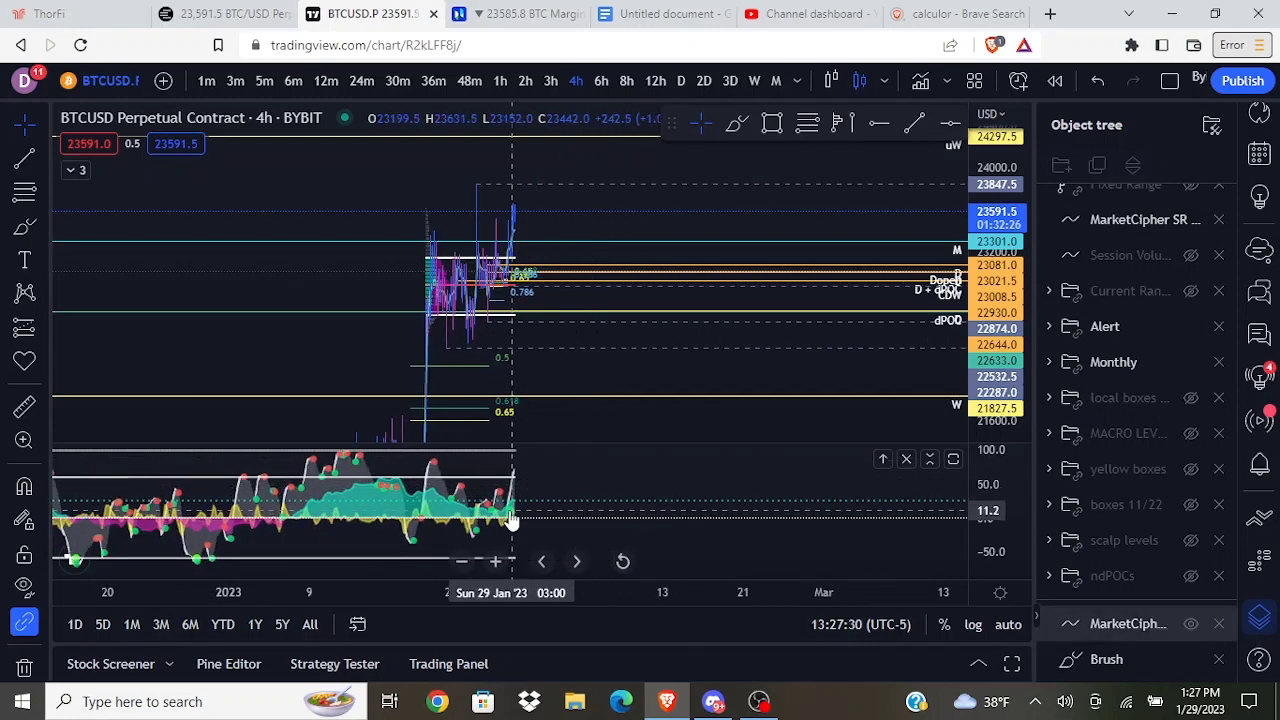
Step: Examine price and MarketCipher peaks since January 25 on the 24-minute chart
click(363, 79)
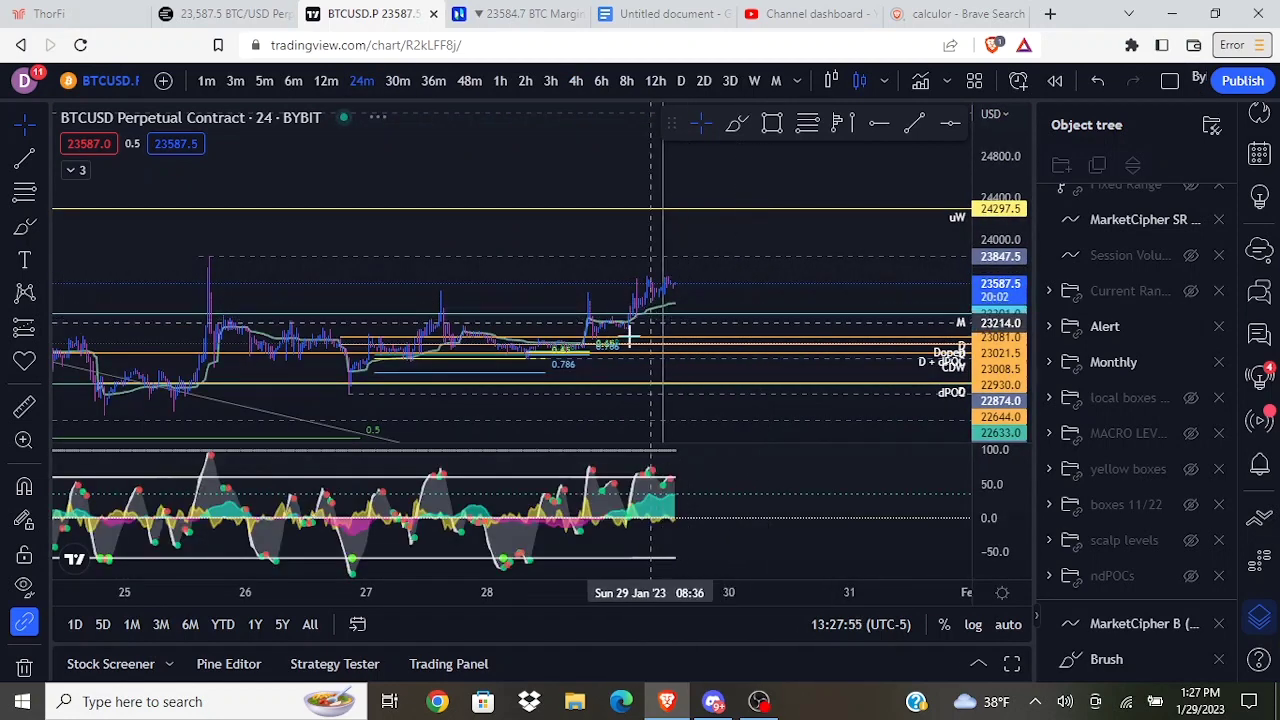
click(24, 406)
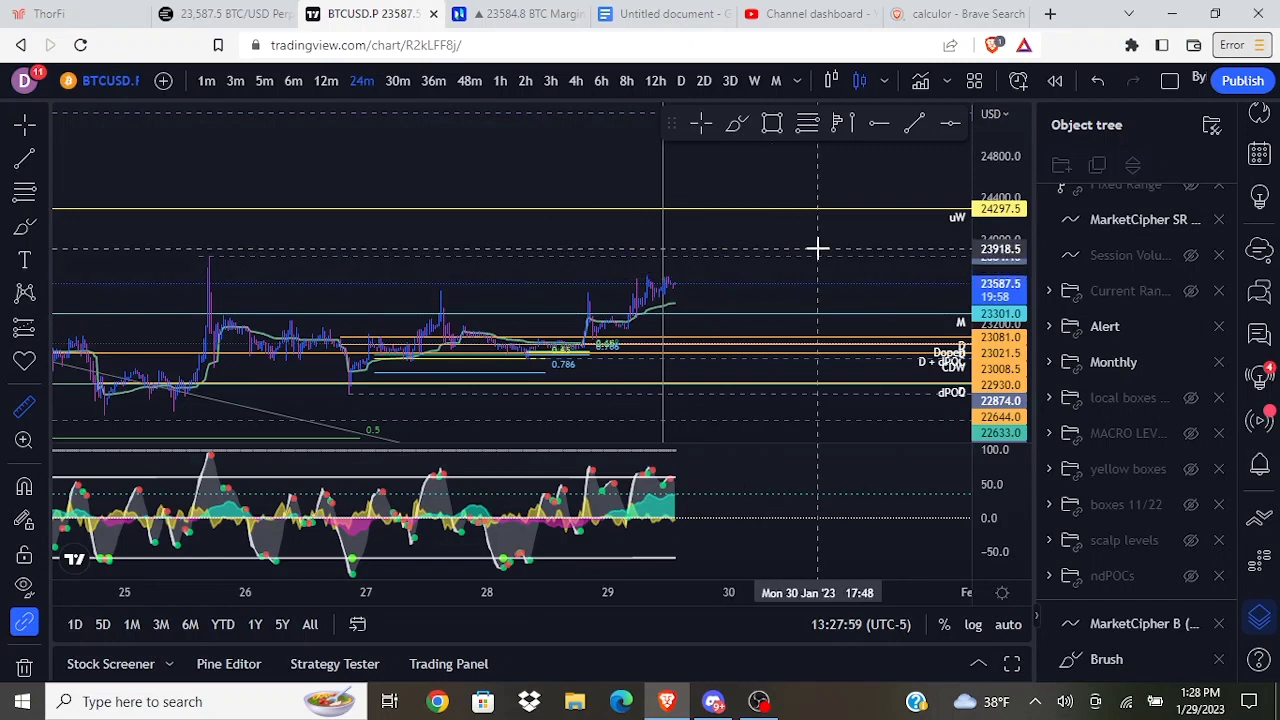
key(Escape)
scroll(720, 290, down, 3)
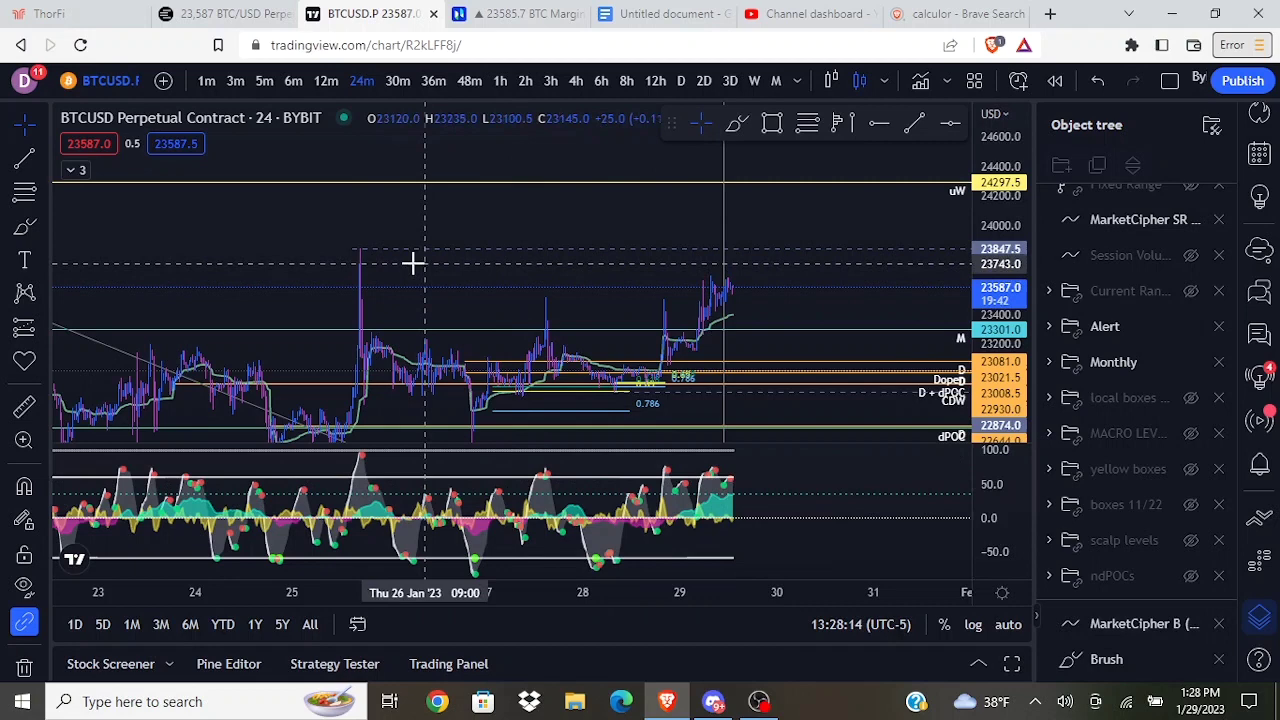
scroll(368, 256, down, 2)
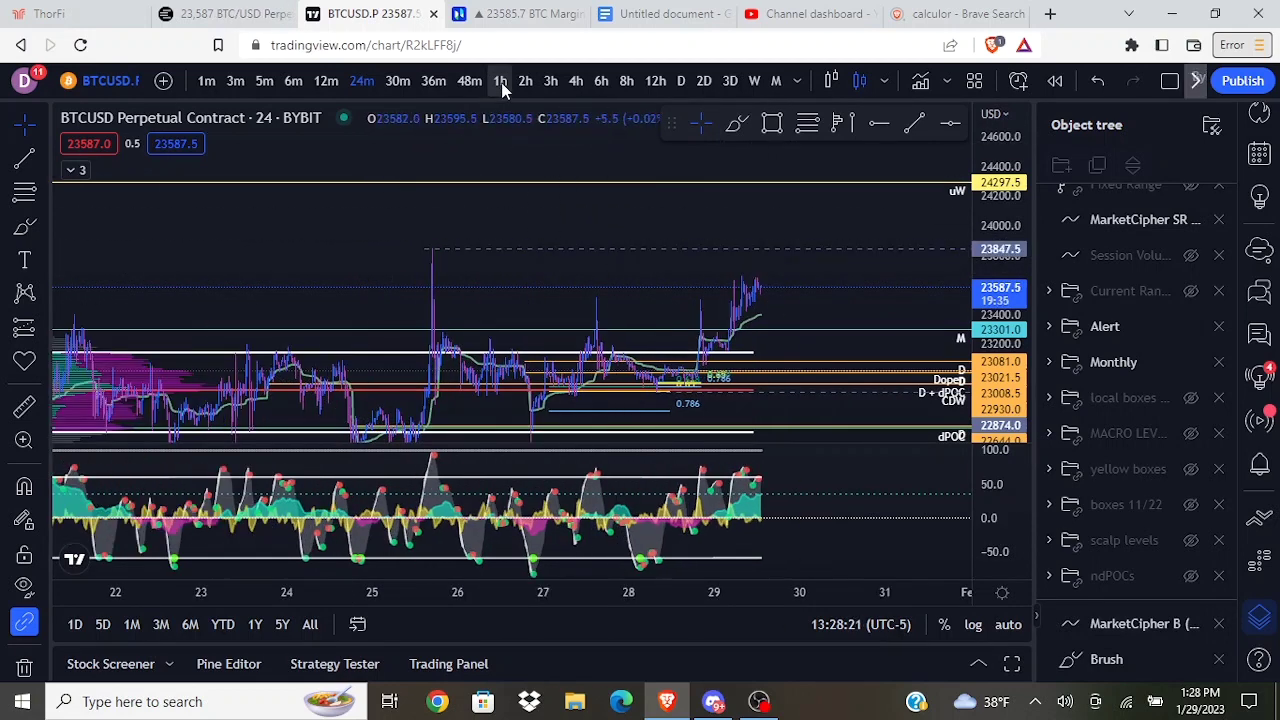
Step: On the 4h MarketCipher pane, brush a line rightward from the mid-January momentum peak and a rising stroke along the latest wave
click(578, 82)
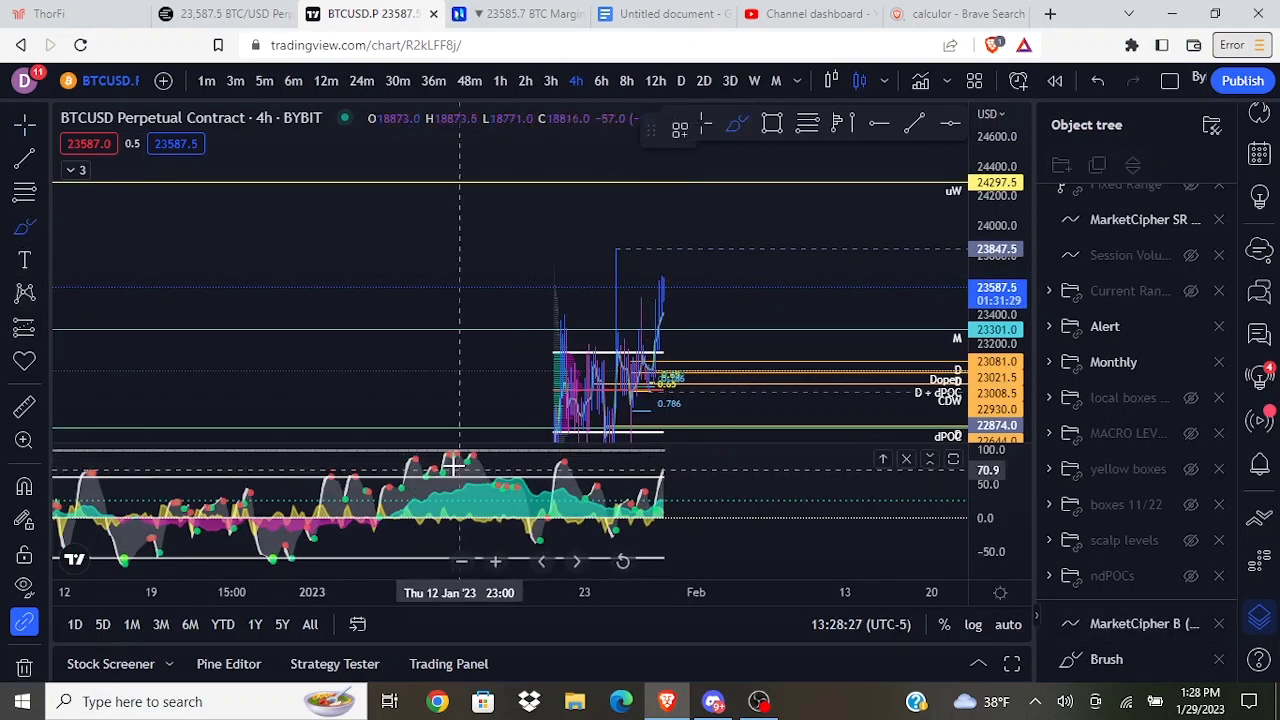
drag(457, 457, 725, 465)
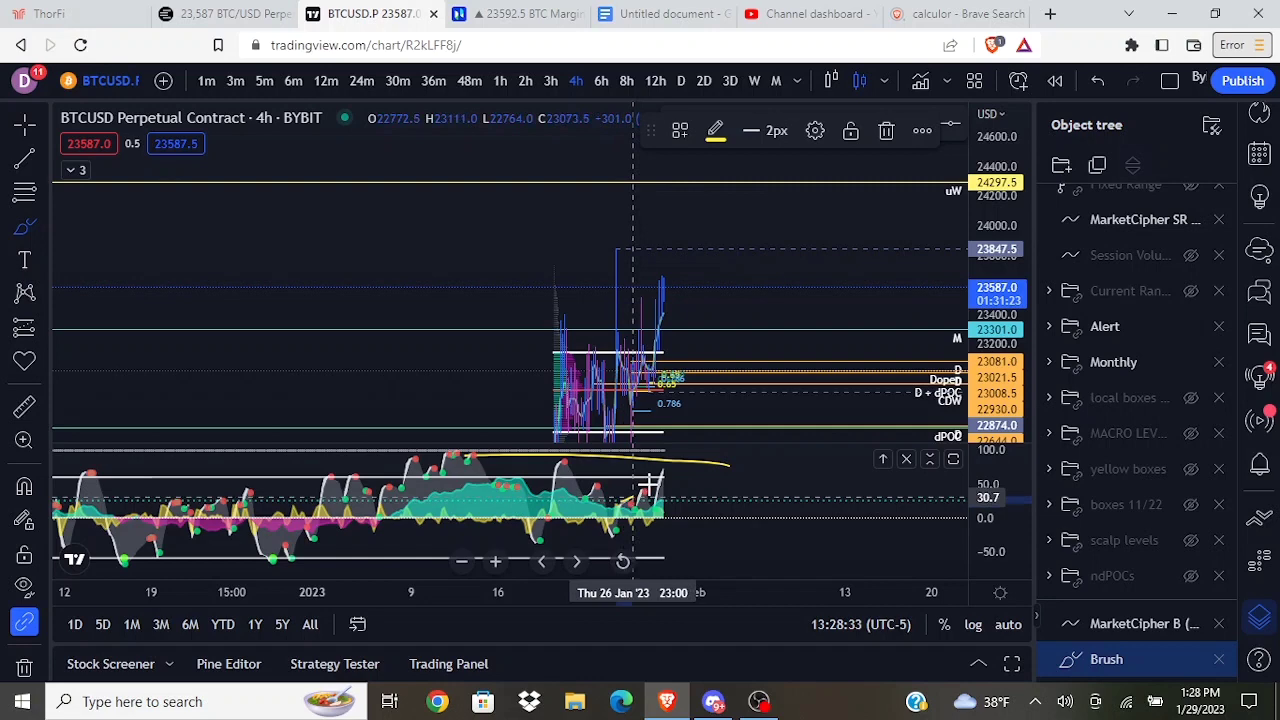
drag(666, 467, 637, 495)
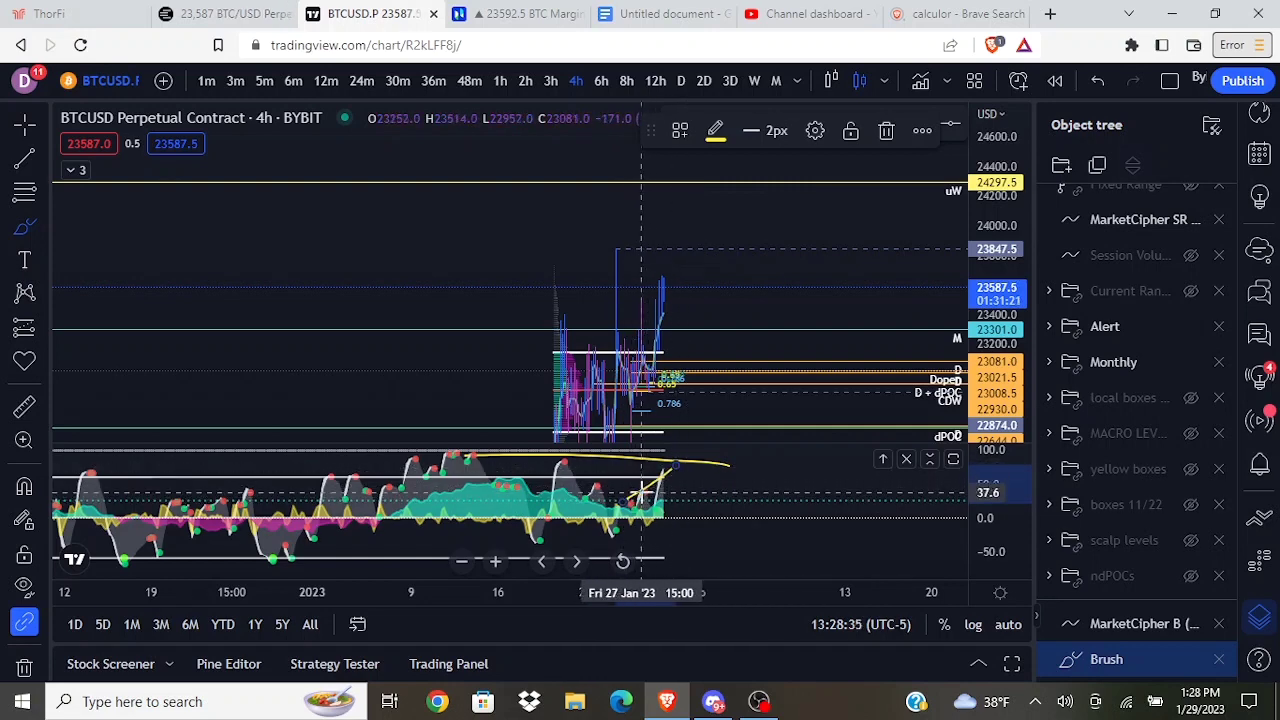
Step: On the 24-minute chart, brush a projected price arc above the 23847.5 high and back down, with a matching lower MarketCipher arc
click(500, 82)
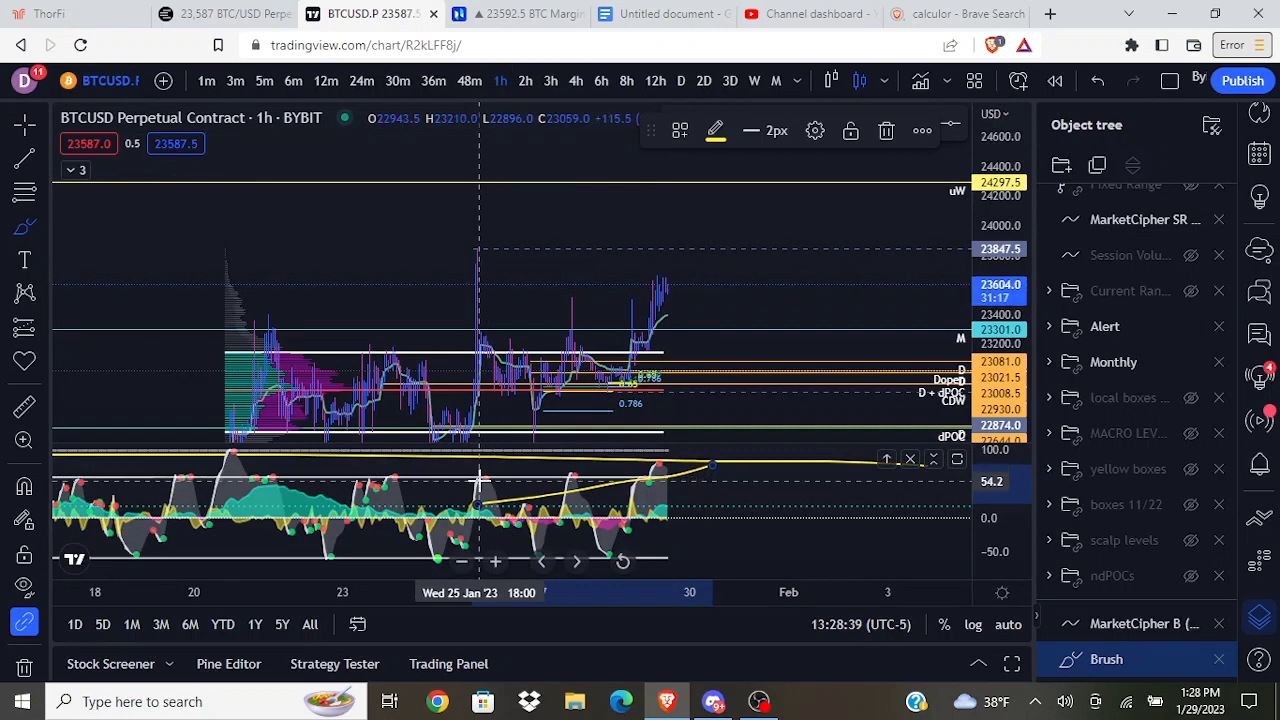
click(361, 81)
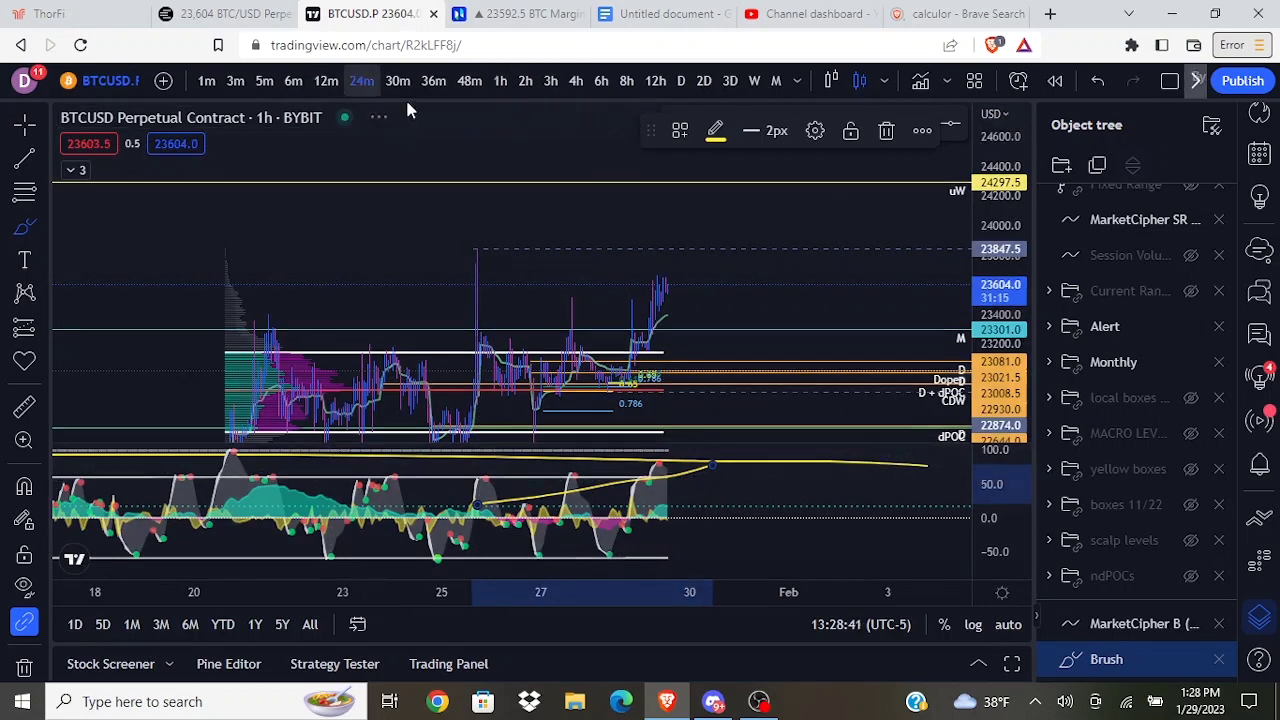
scroll(423, 486, down, 2)
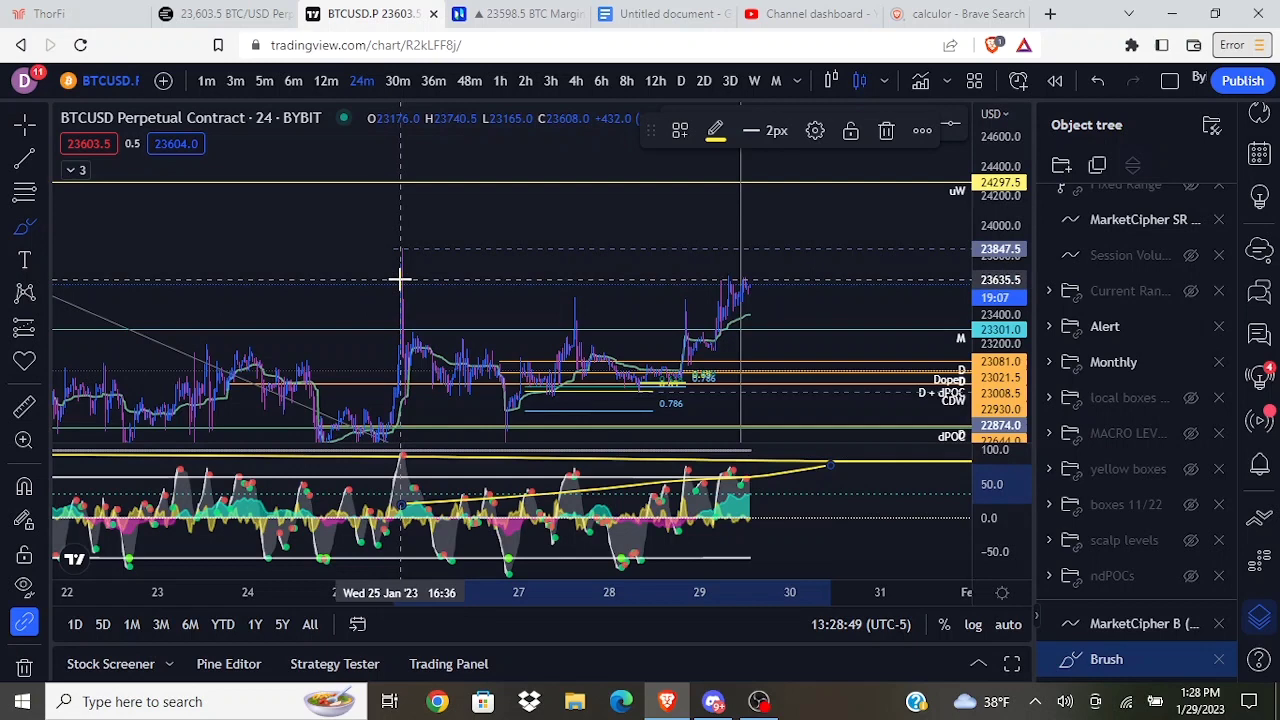
mouse_move(752, 289)
mouse_down()
mouse_move(760, 228)
mouse_move(785, 292)
mouse_up()
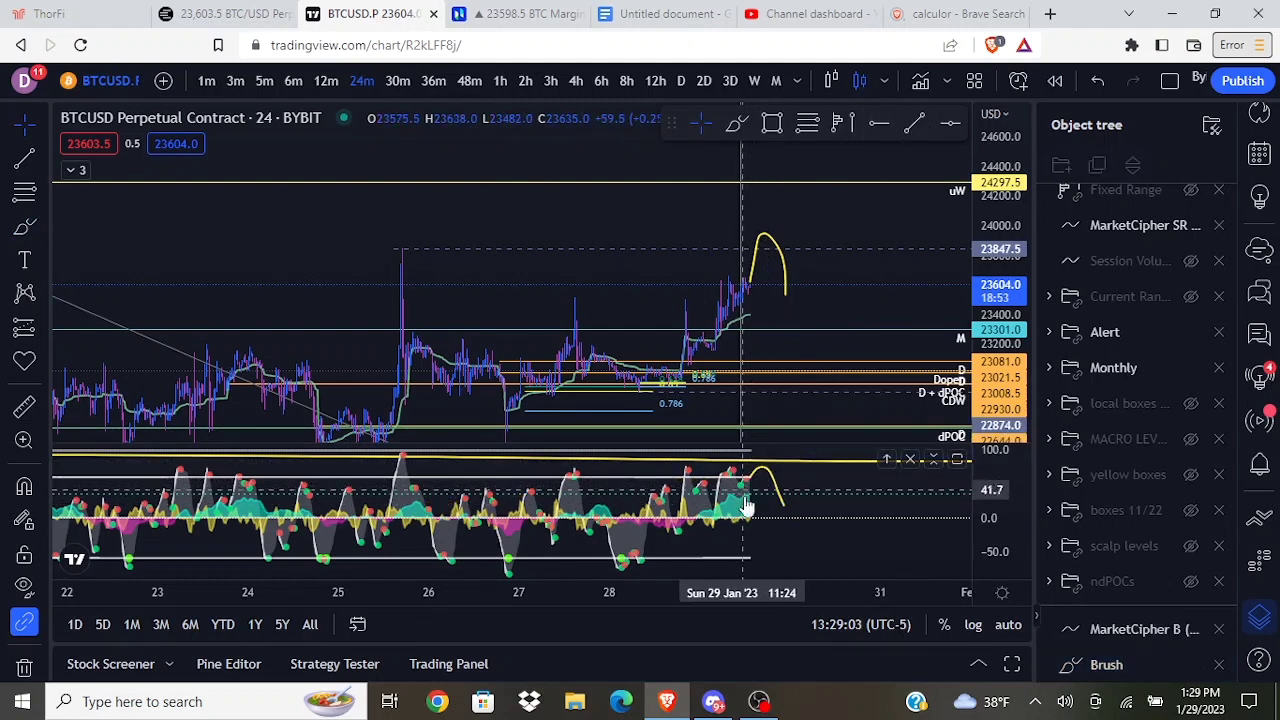
Step: Delete the brushed momentum arc and the long line across the MarketCipher highs
click(766, 485)
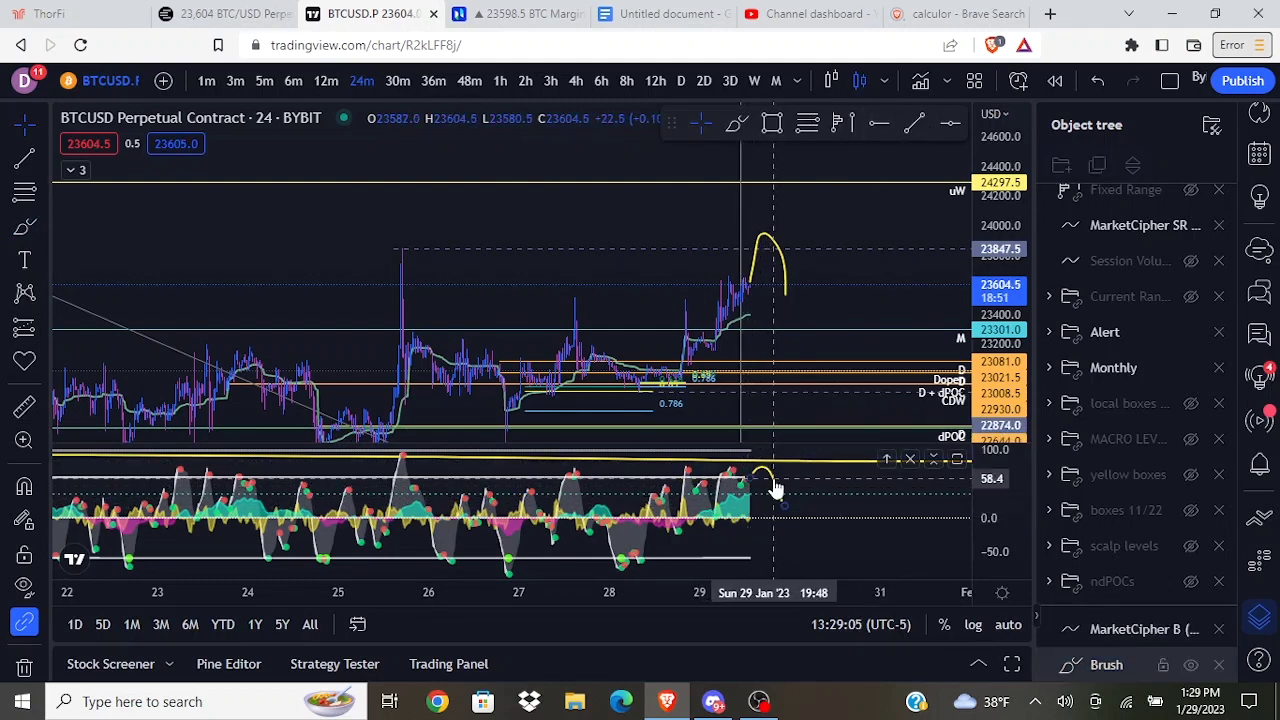
click(886, 130)
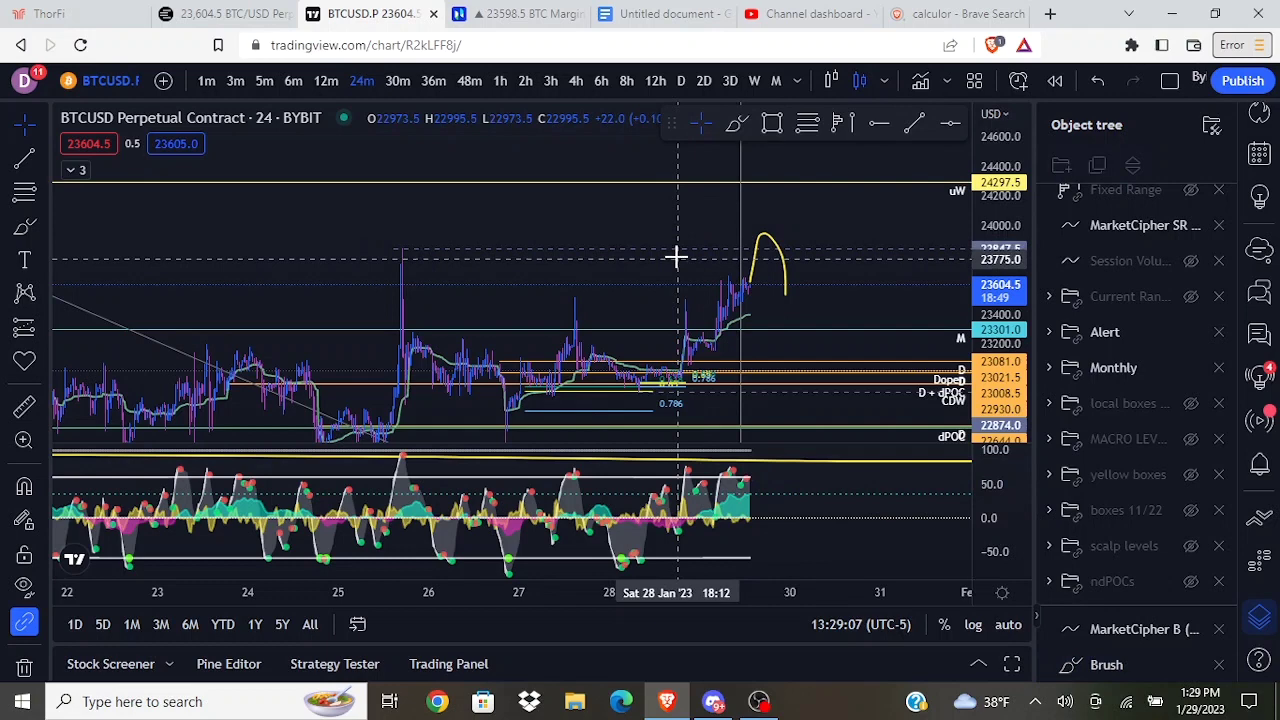
click(765, 457)
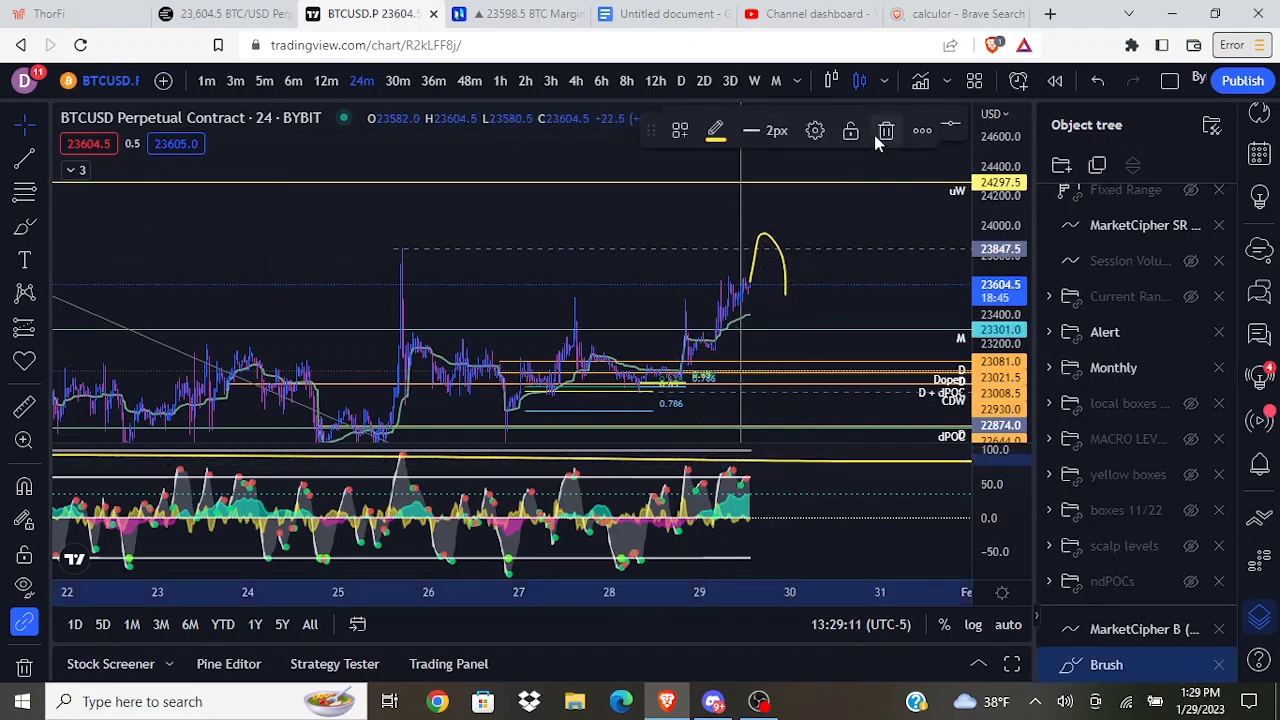
click(878, 132)
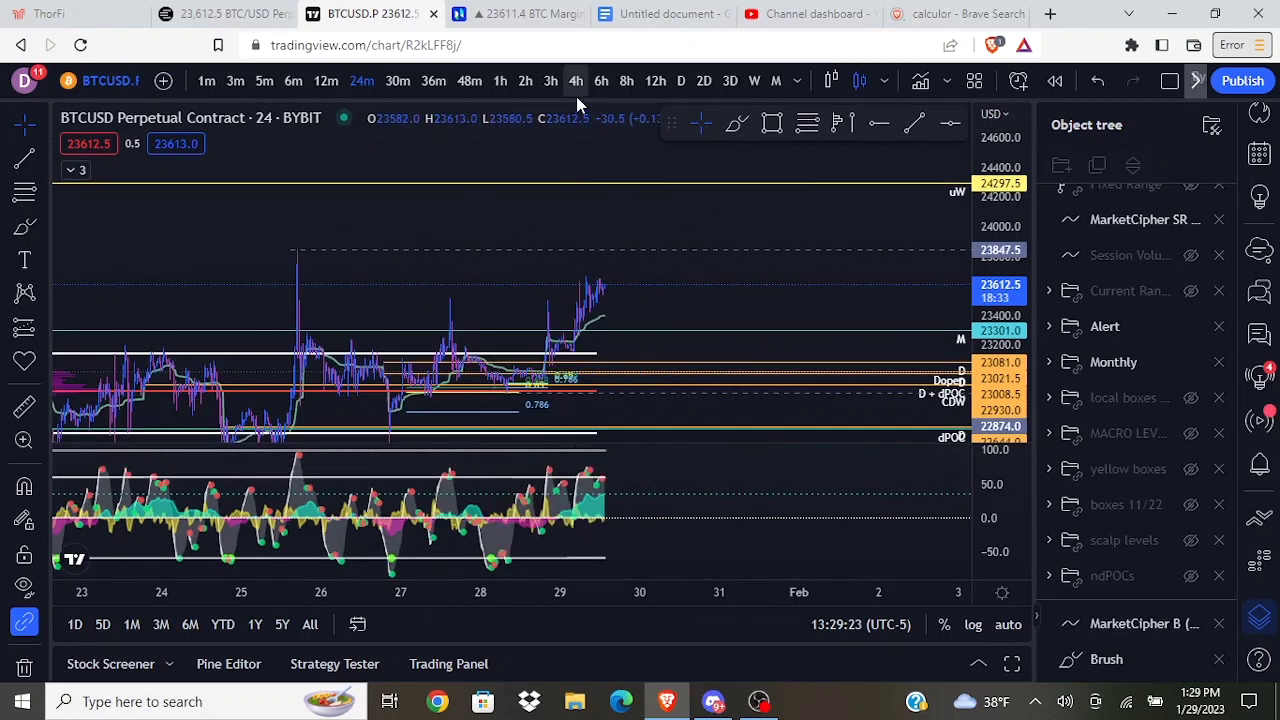
Step: On the 4h chart, brush projected price paths above the current price toward the 24297.5 uW level
click(576, 94)
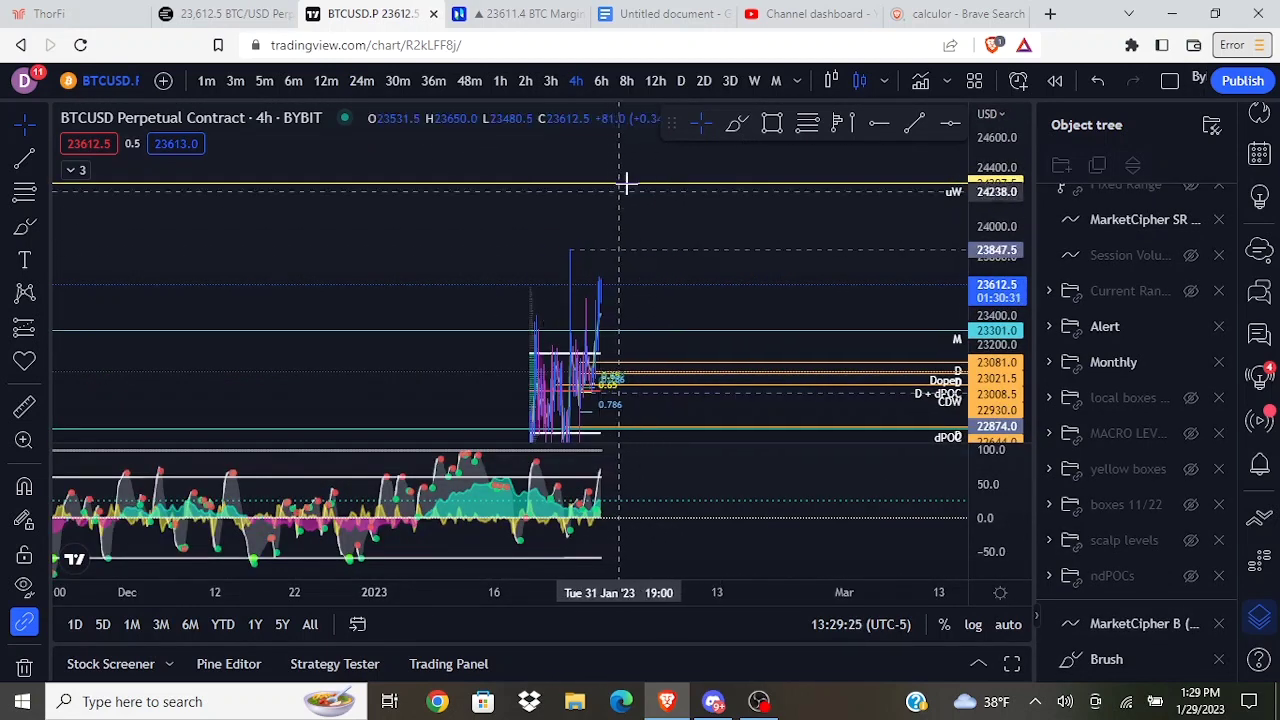
drag(660, 206, 738, 206)
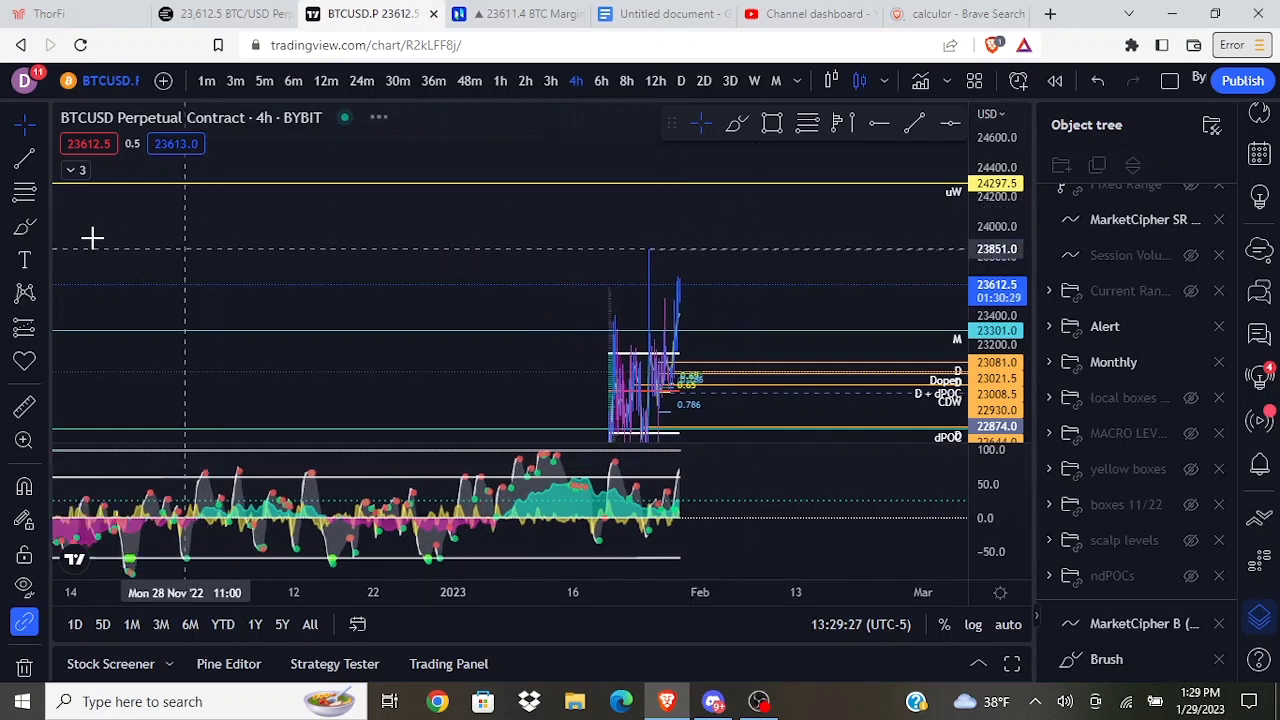
click(14, 232)
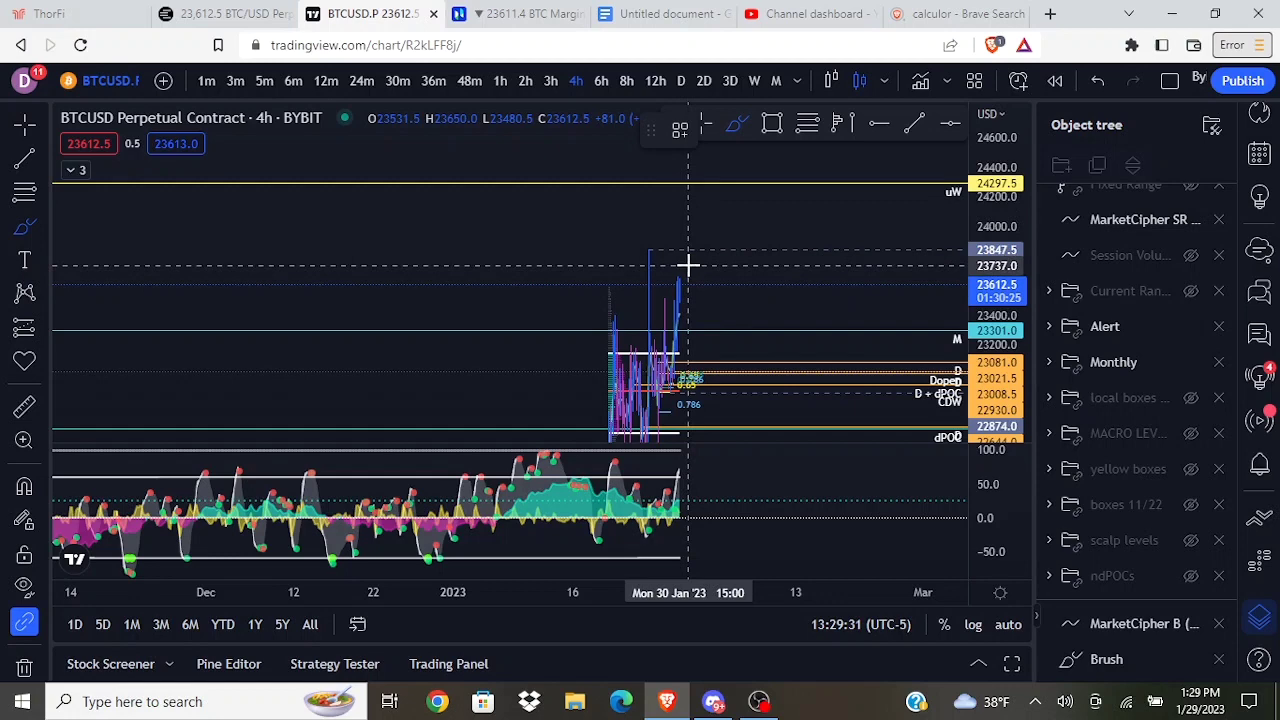
drag(679, 266, 679, 180)
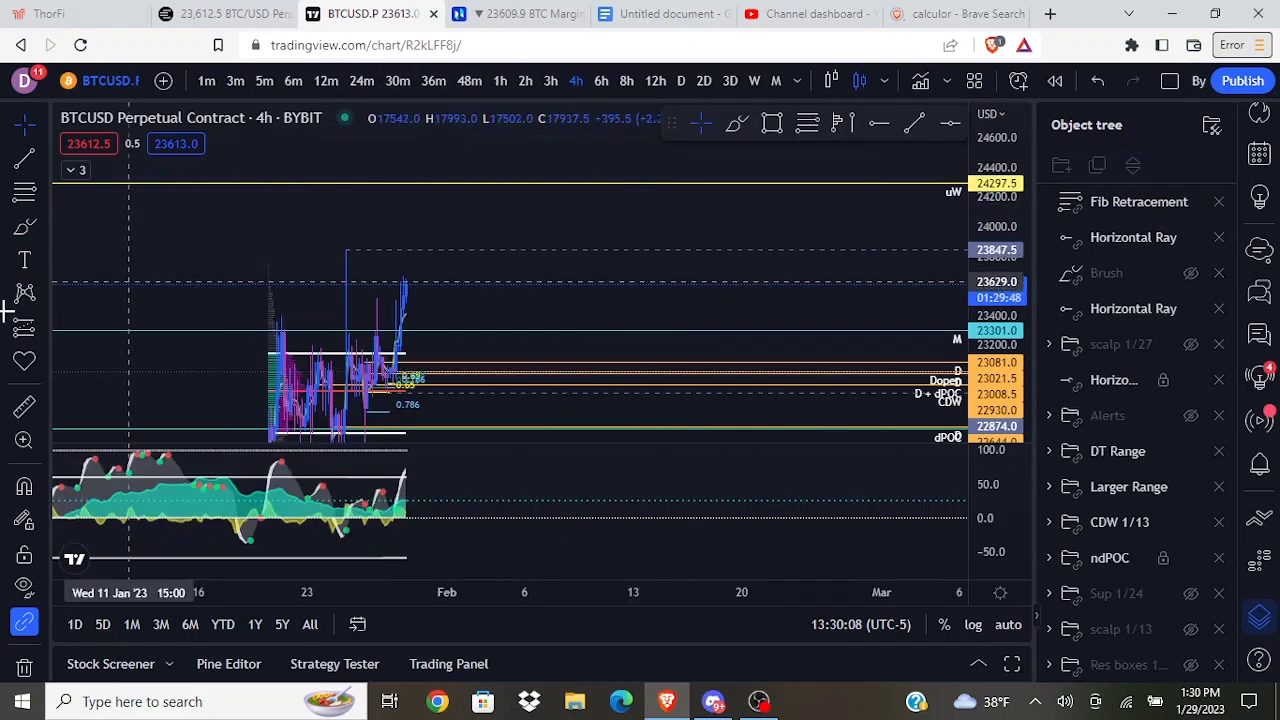
click(24, 227)
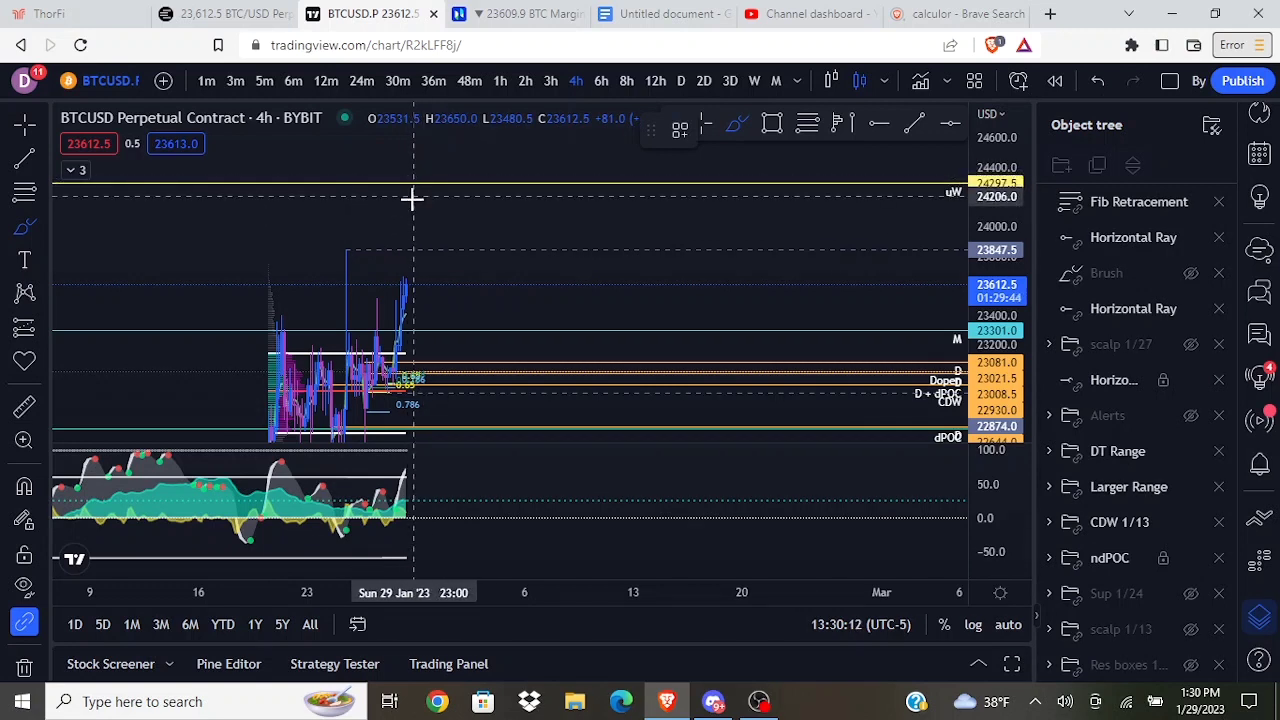
mouse_move(409, 213)
mouse_down()
mouse_move(418, 185)
mouse_move(457, 208)
mouse_move(477, 169)
mouse_move(519, 238)
mouse_up()
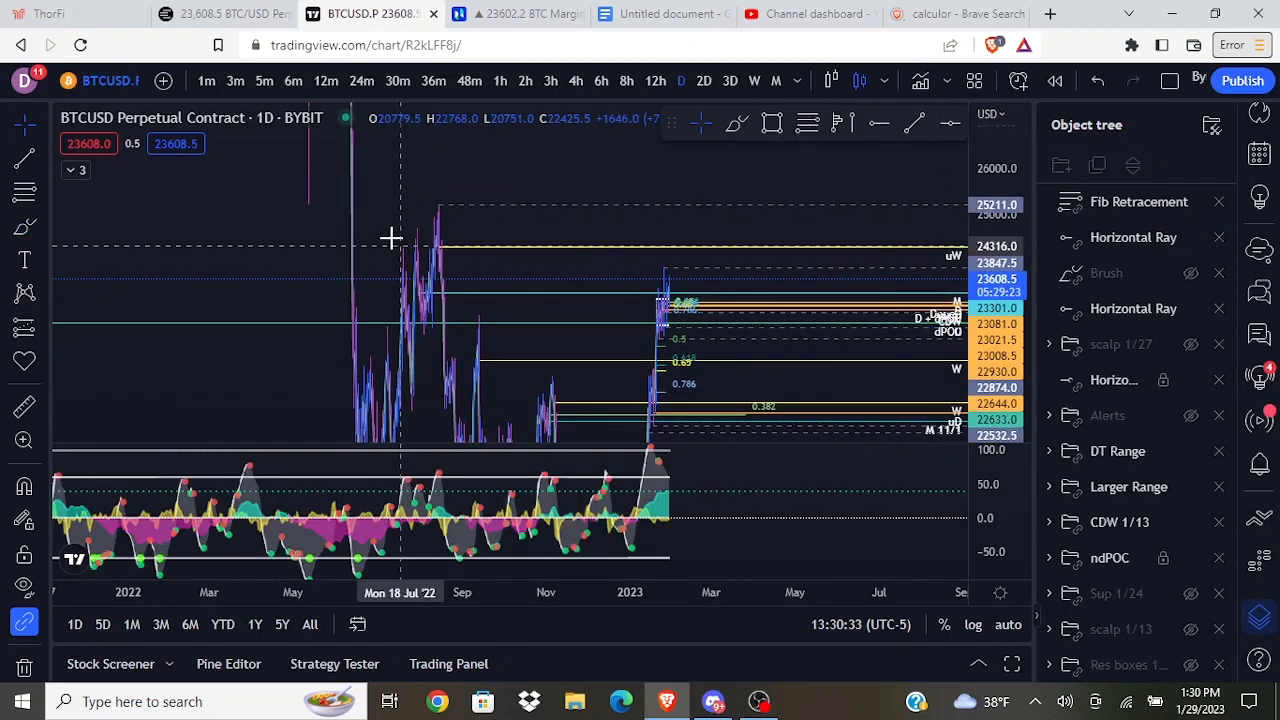
Step: Draw a rectangle on the daily chart from 25236.5 down to 24214.0, spanning June 23, 2022 to July 28, 2023, and remove it
click(771, 124)
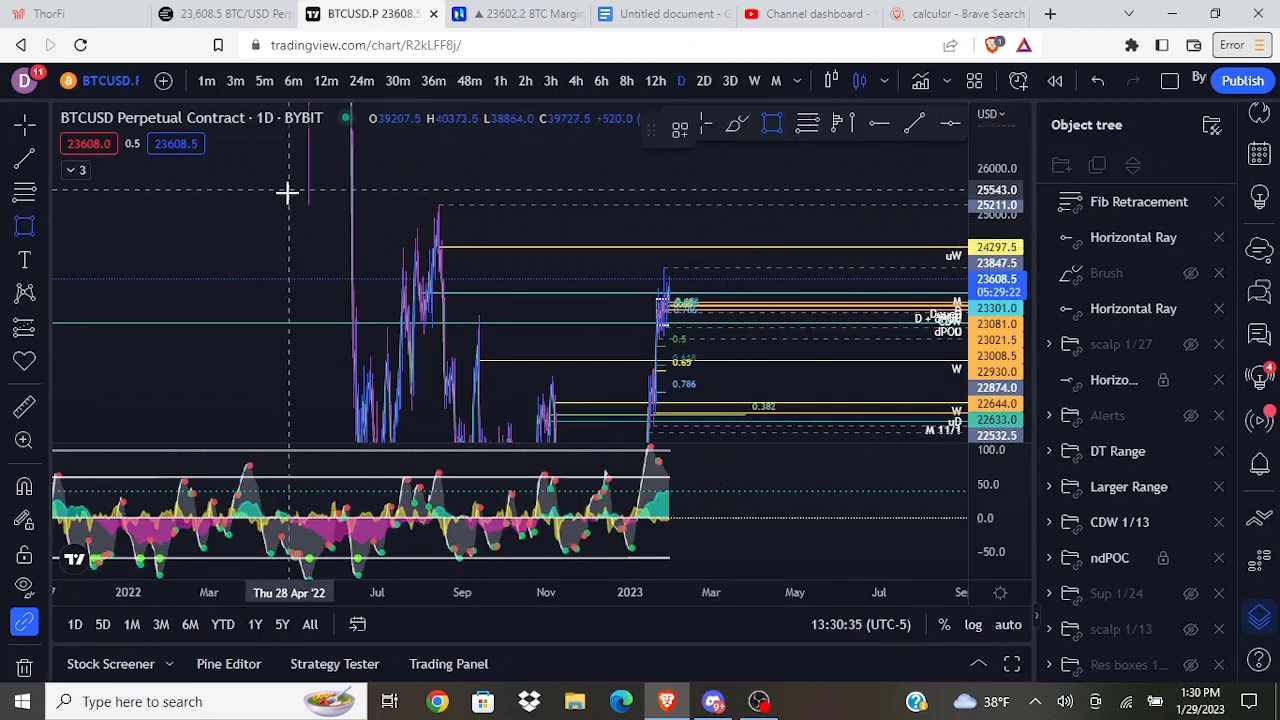
click(367, 204)
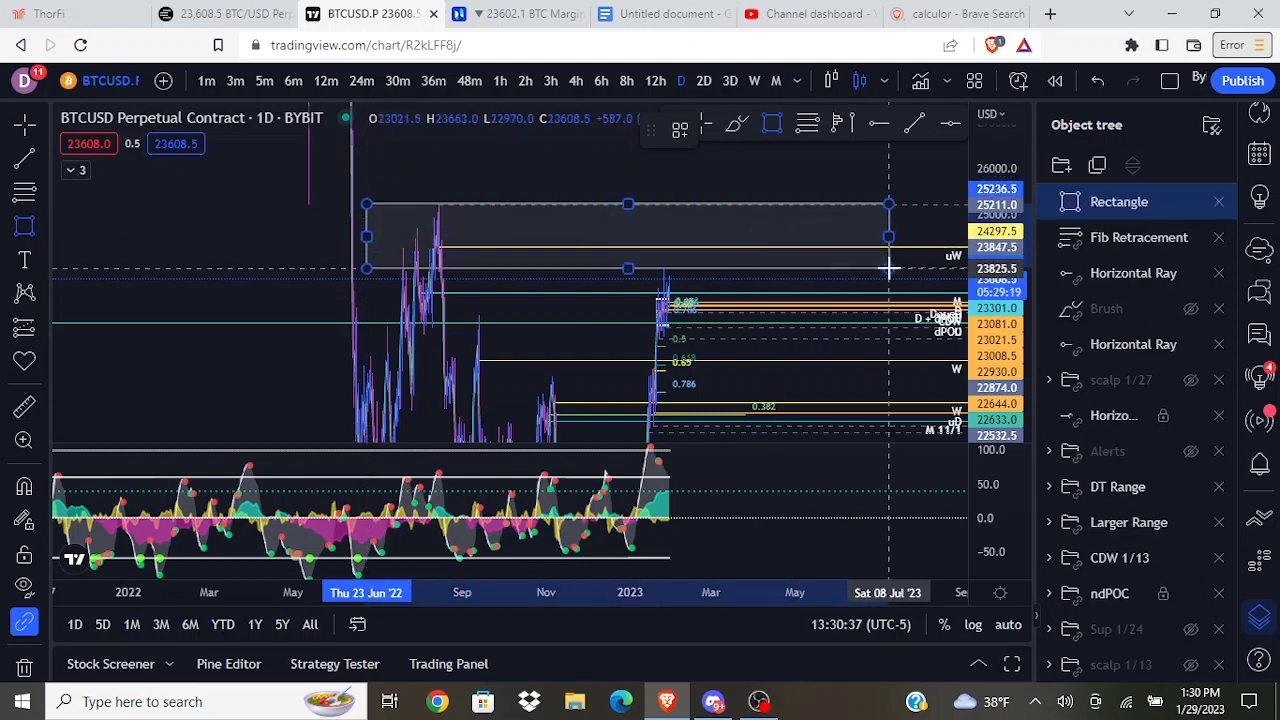
click(916, 250)
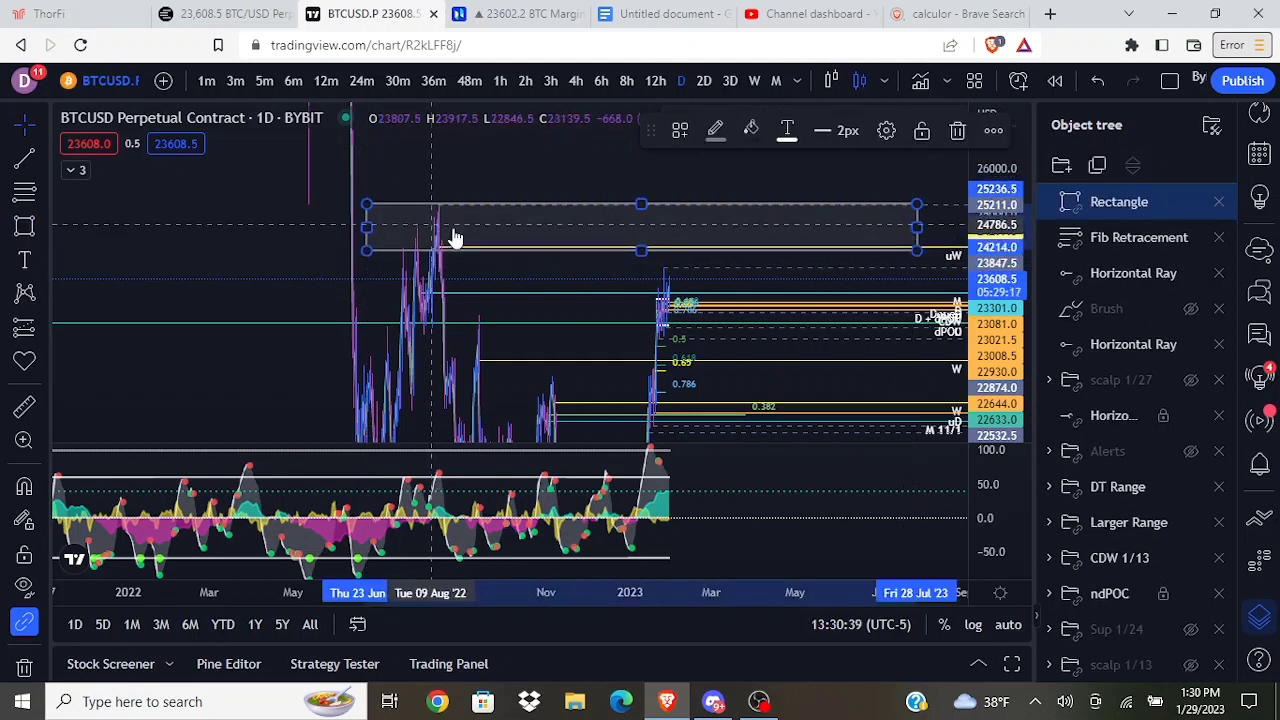
drag(972, 234, 975, 372)
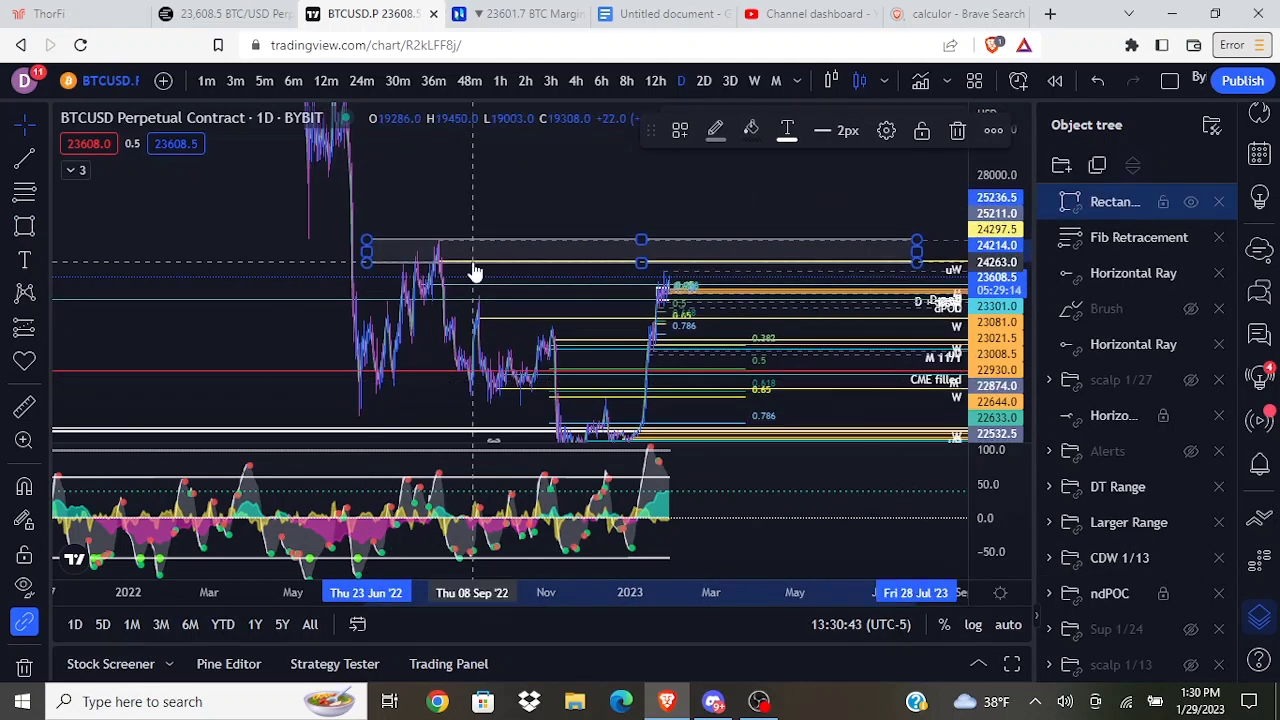
drag(627, 191, 547, 177)
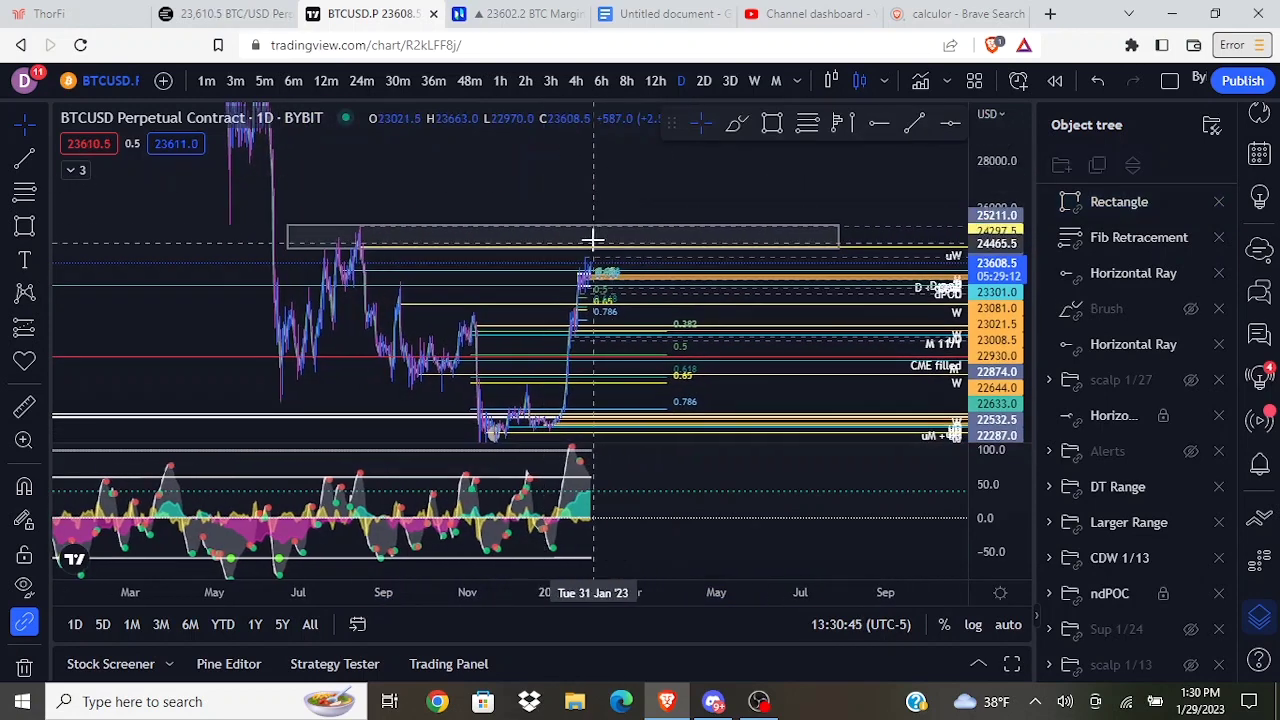
click(711, 210)
Step: Examine the daily chart between the 23847.5 high and the 24297.5 uW level with an expanded price scale
drag(1001, 323, 977, 163)
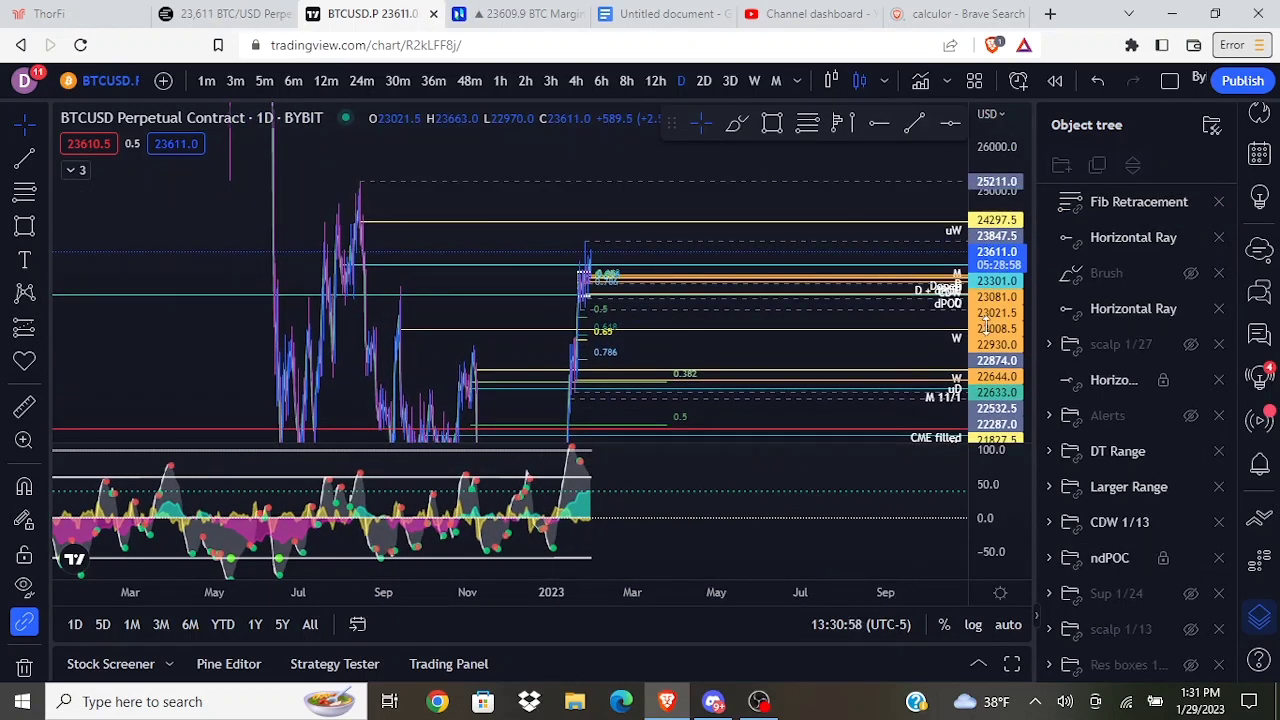
drag(985, 326, 976, 212)
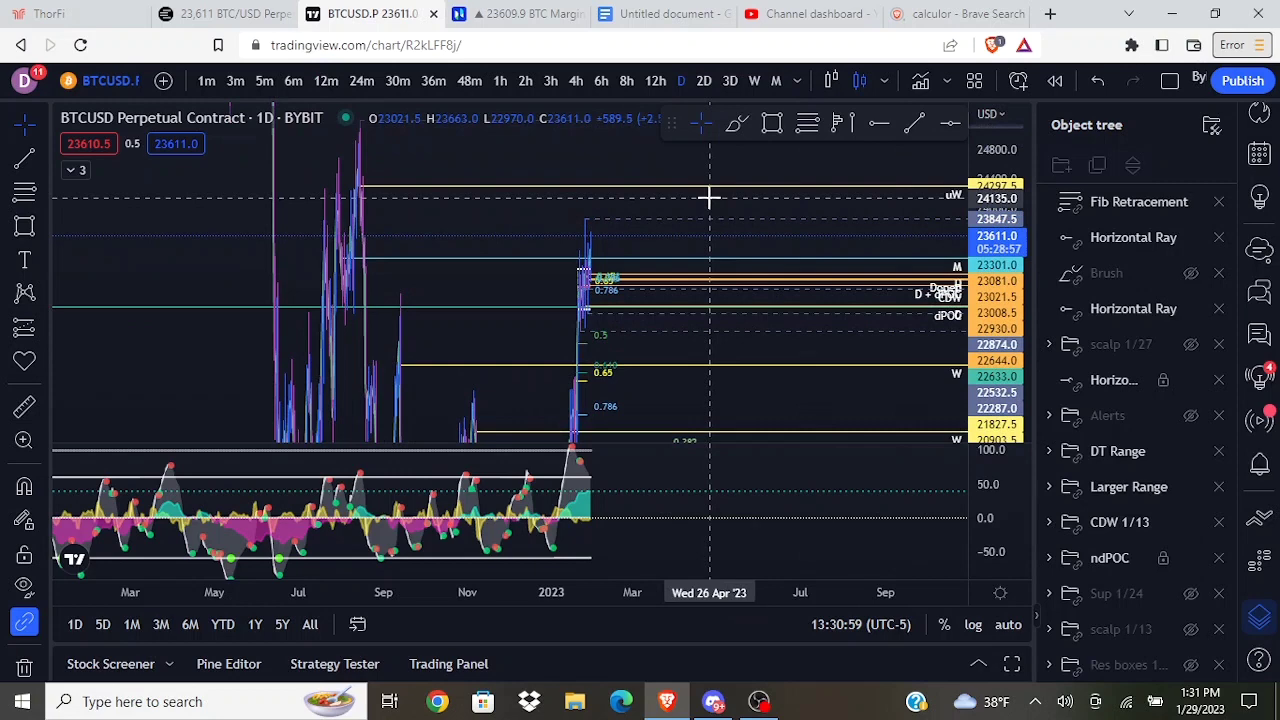
drag(703, 216, 698, 246)
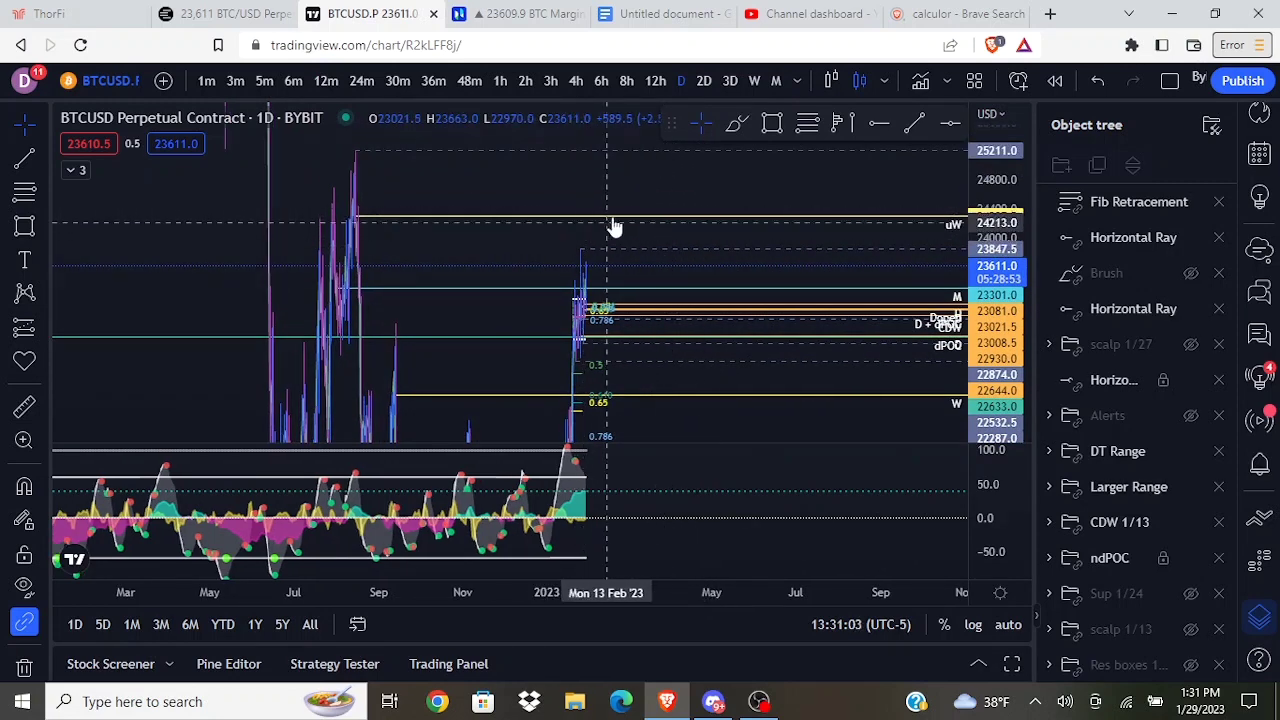
scroll(591, 220, up, 2)
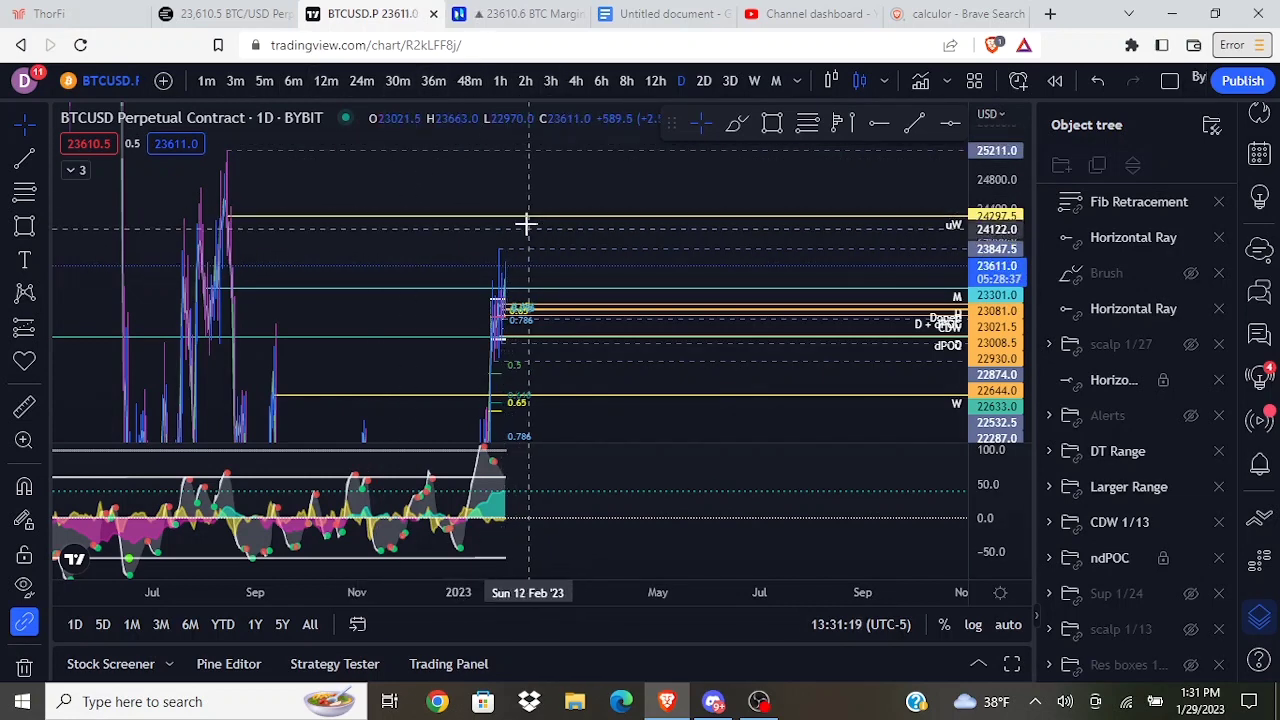
Step: On the Coinalyze 5m chart, brush the January 29 price surge around 01:00 and the matching drop in the lowest indicator pane
click(220, 12)
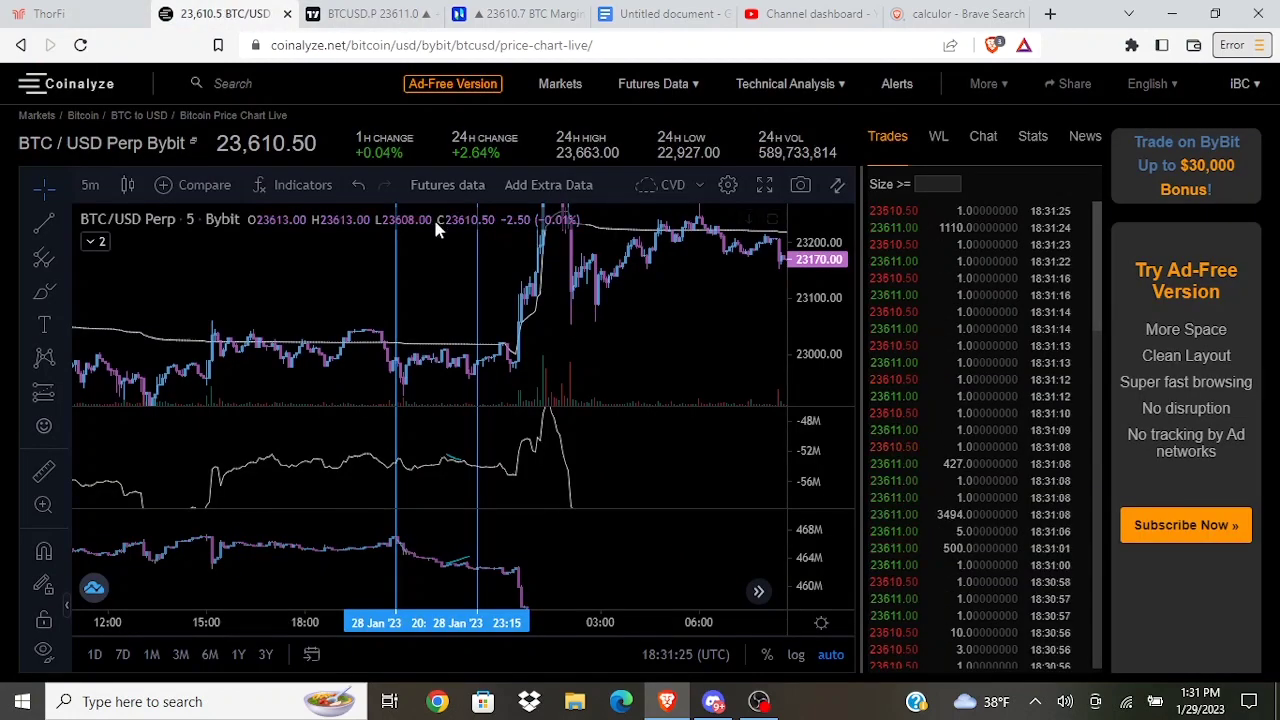
drag(790, 276, 820, 477)
click(44, 291)
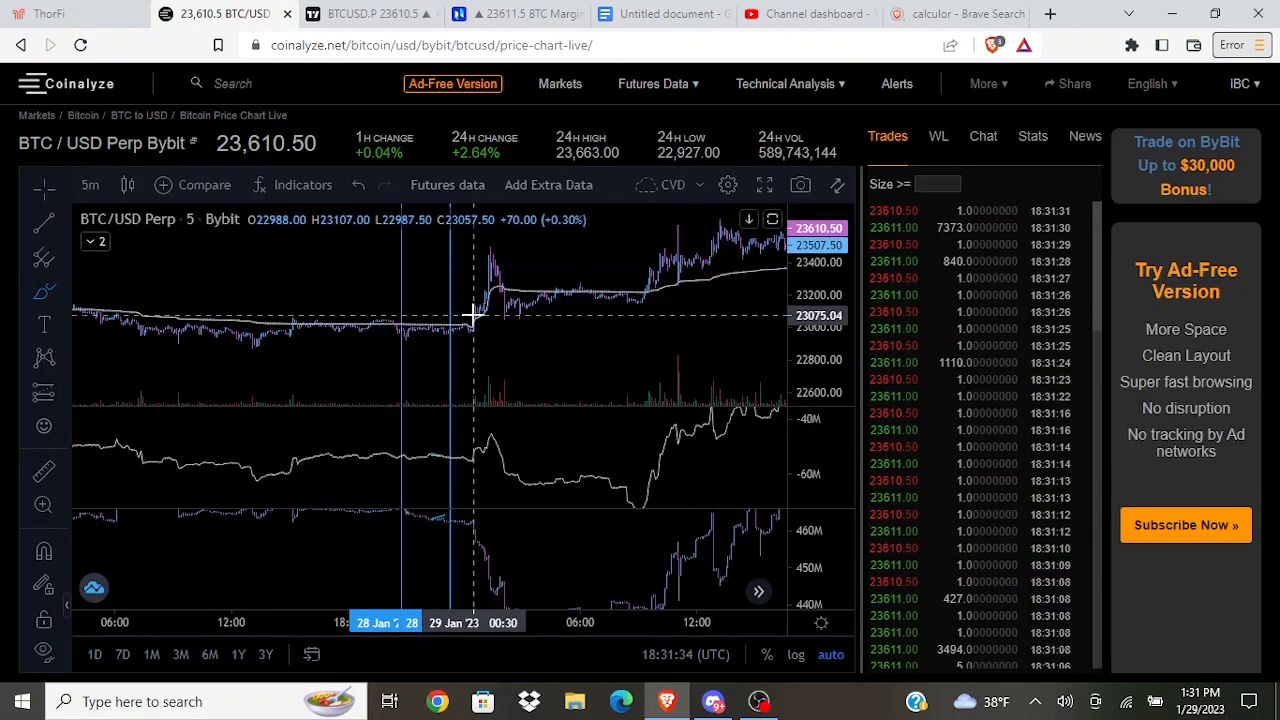
drag(470, 315, 495, 248)
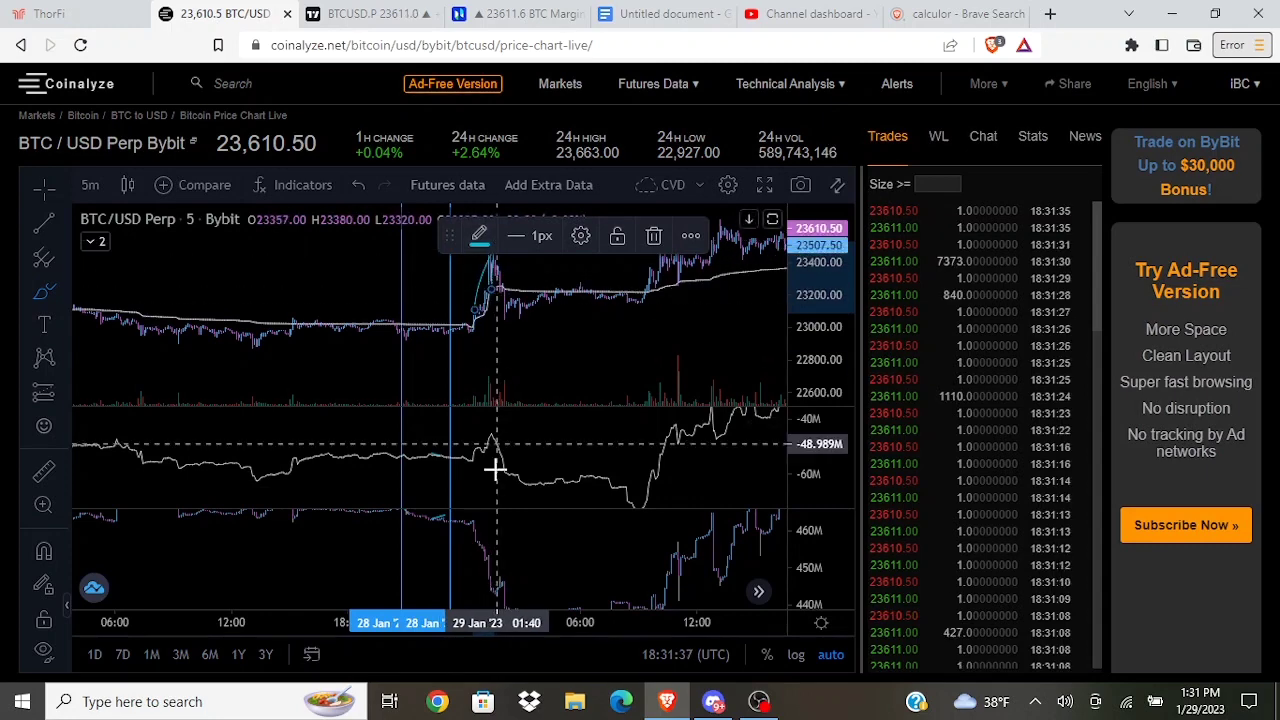
mouse_move(501, 568)
mouse_down()
mouse_move(466, 560)
mouse_move(477, 517)
mouse_move(460, 563)
mouse_move(492, 538)
mouse_up()
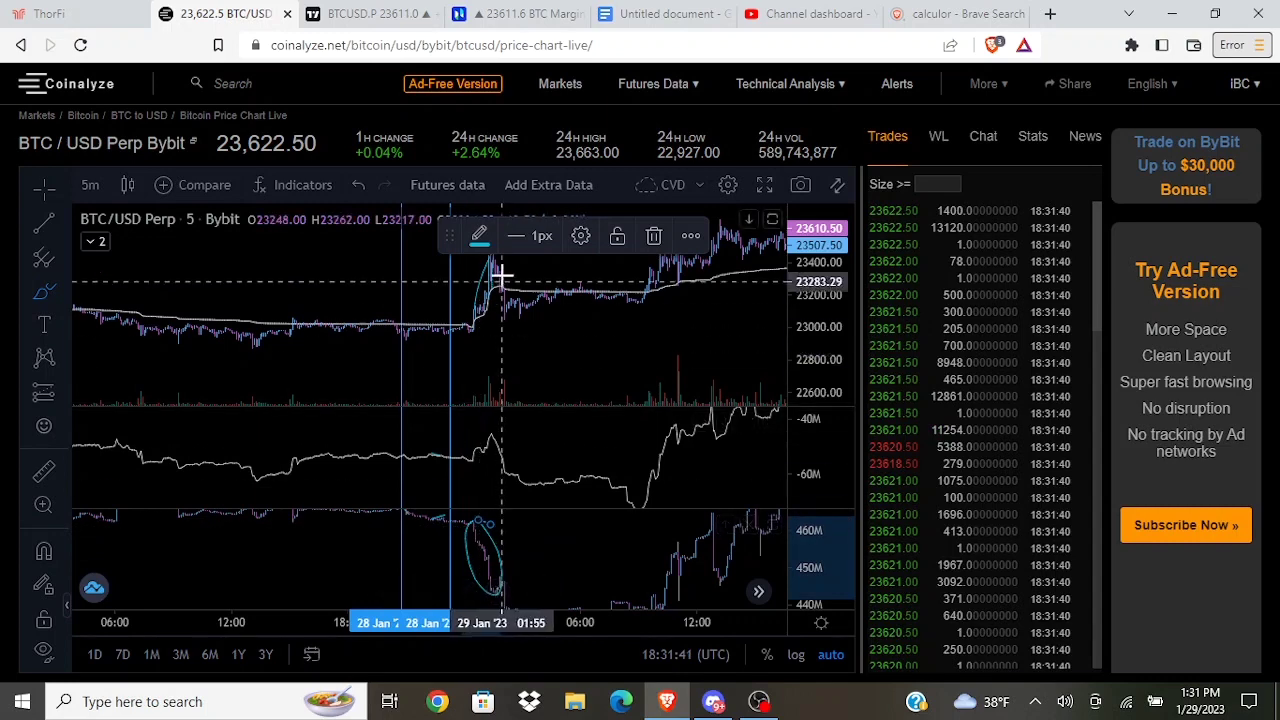
drag(497, 269, 512, 303)
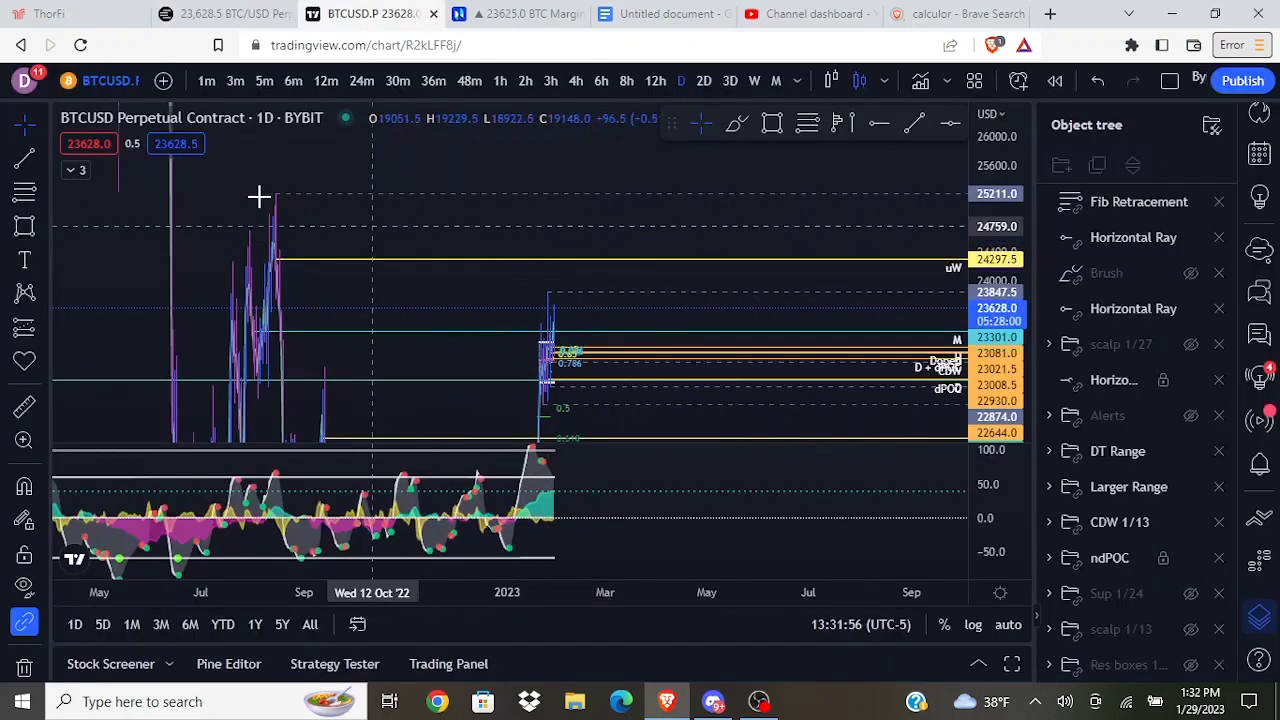
key(ctrl+Tab)
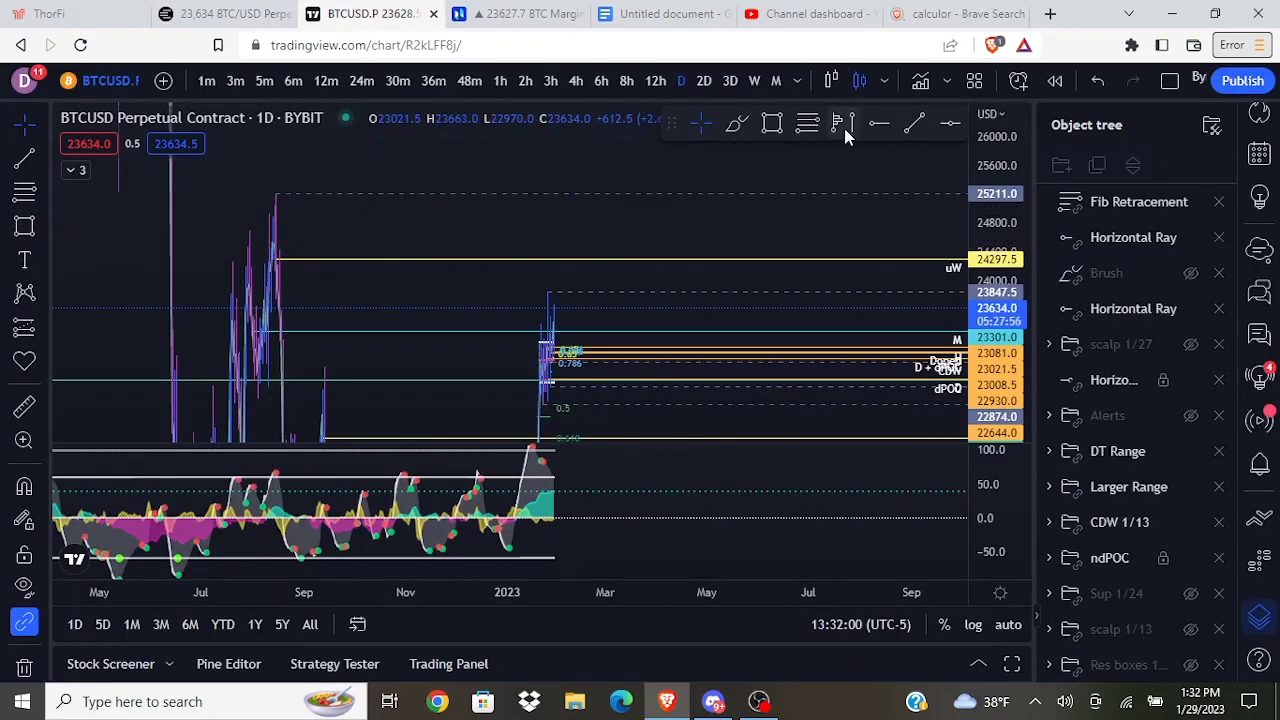
Step: Draw a rising yellow trend line on the TradingView daily chart from about 23407 on June 10, 2022 across the August high
scroll(284, 203, down, 3)
drag(619, 180, 606, 256)
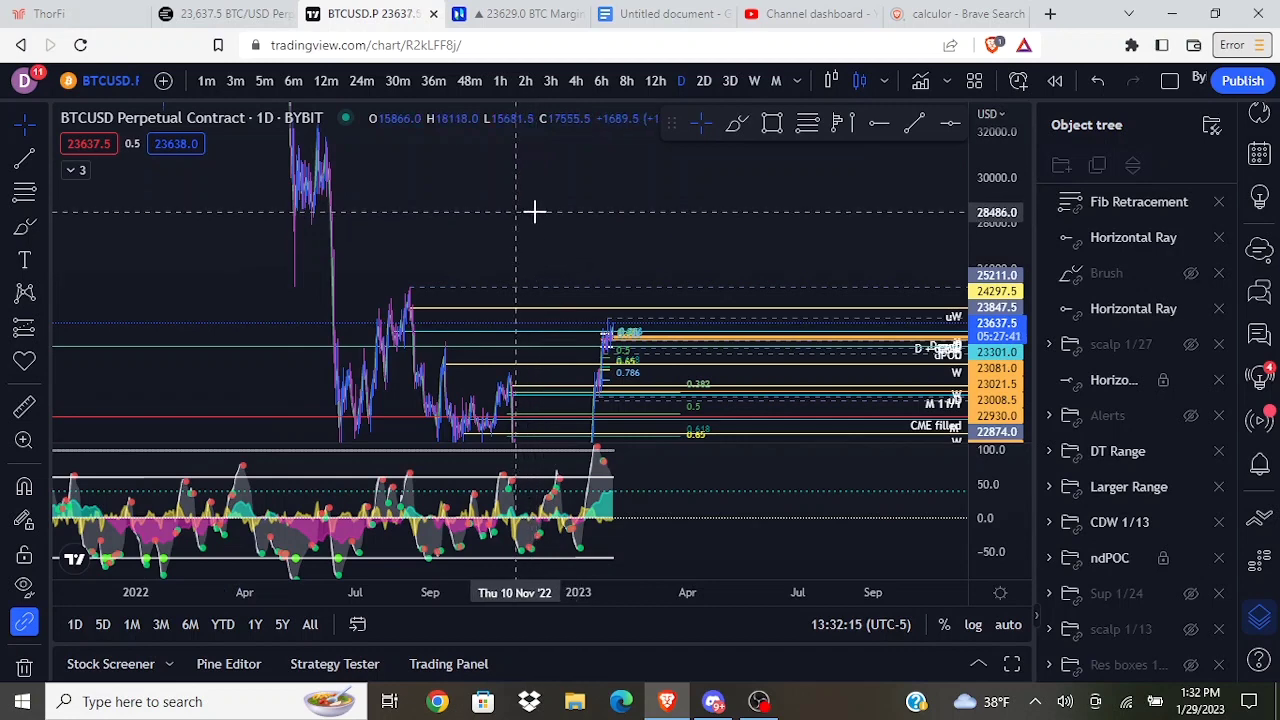
drag(706, 234, 578, 174)
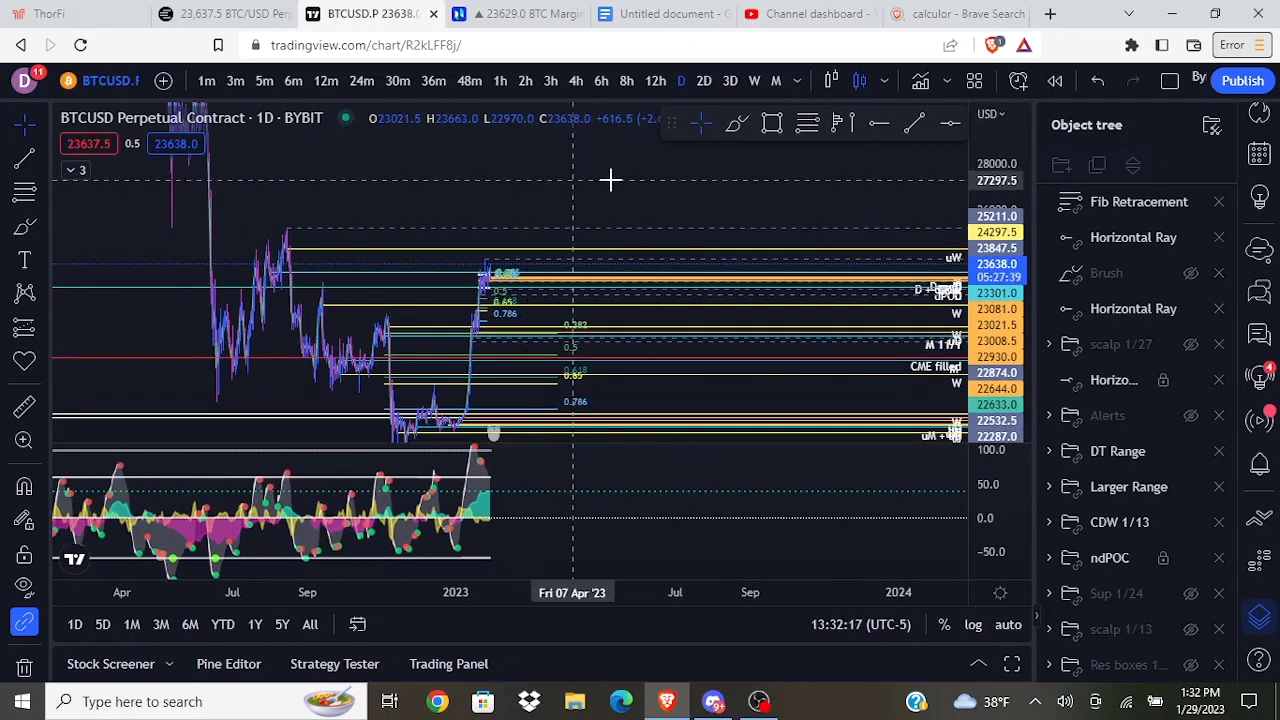
scroll(610, 180, down, 1)
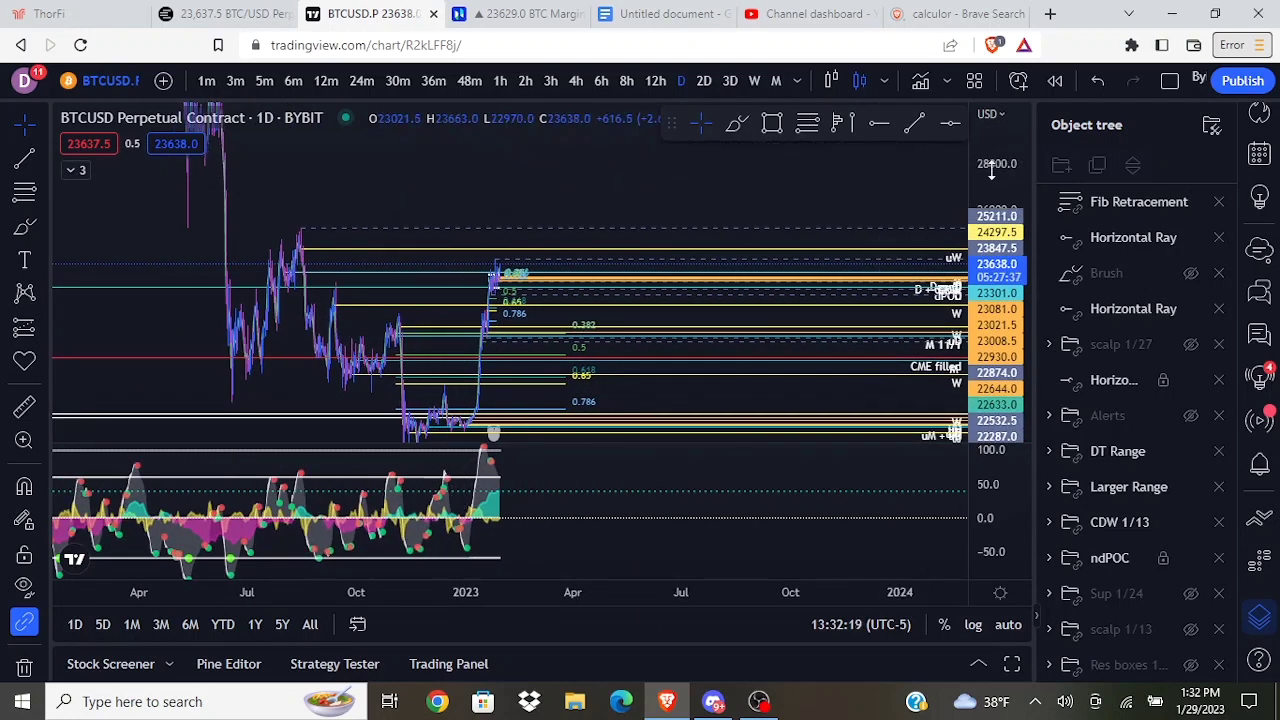
scroll(583, 181, down, 2)
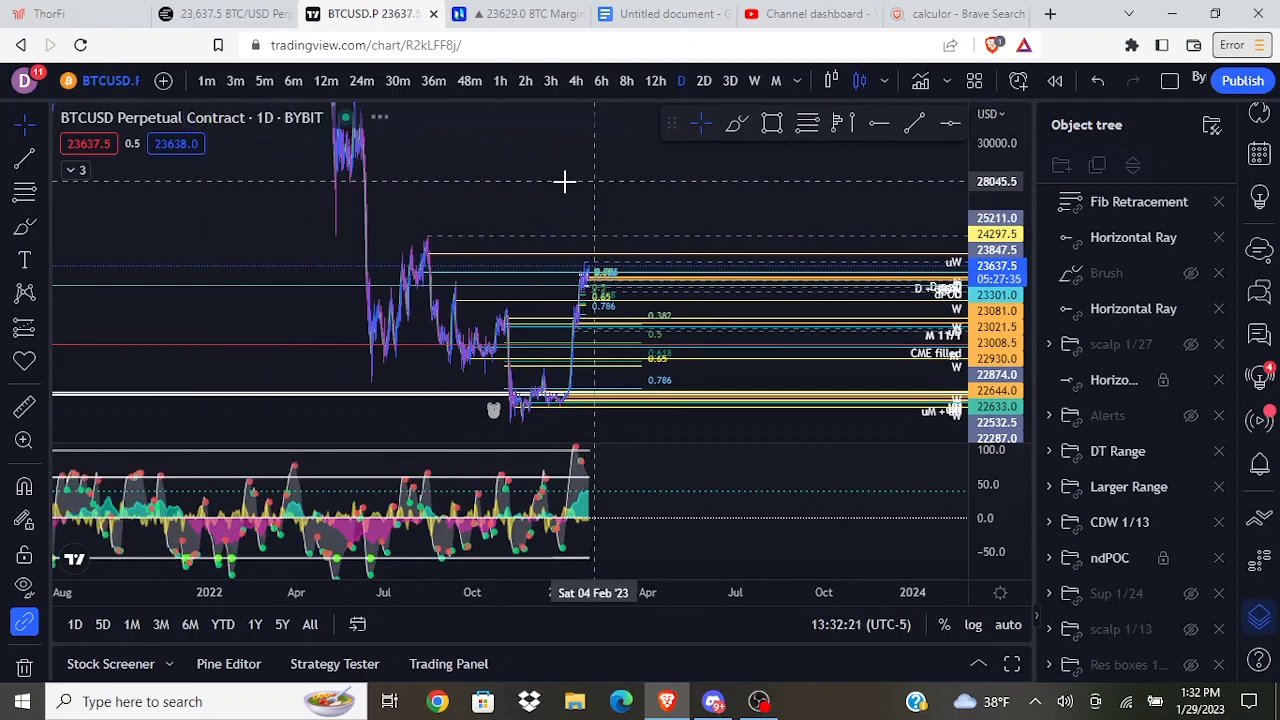
scroll(545, 183, down, 1)
scroll(557, 200, up, 2)
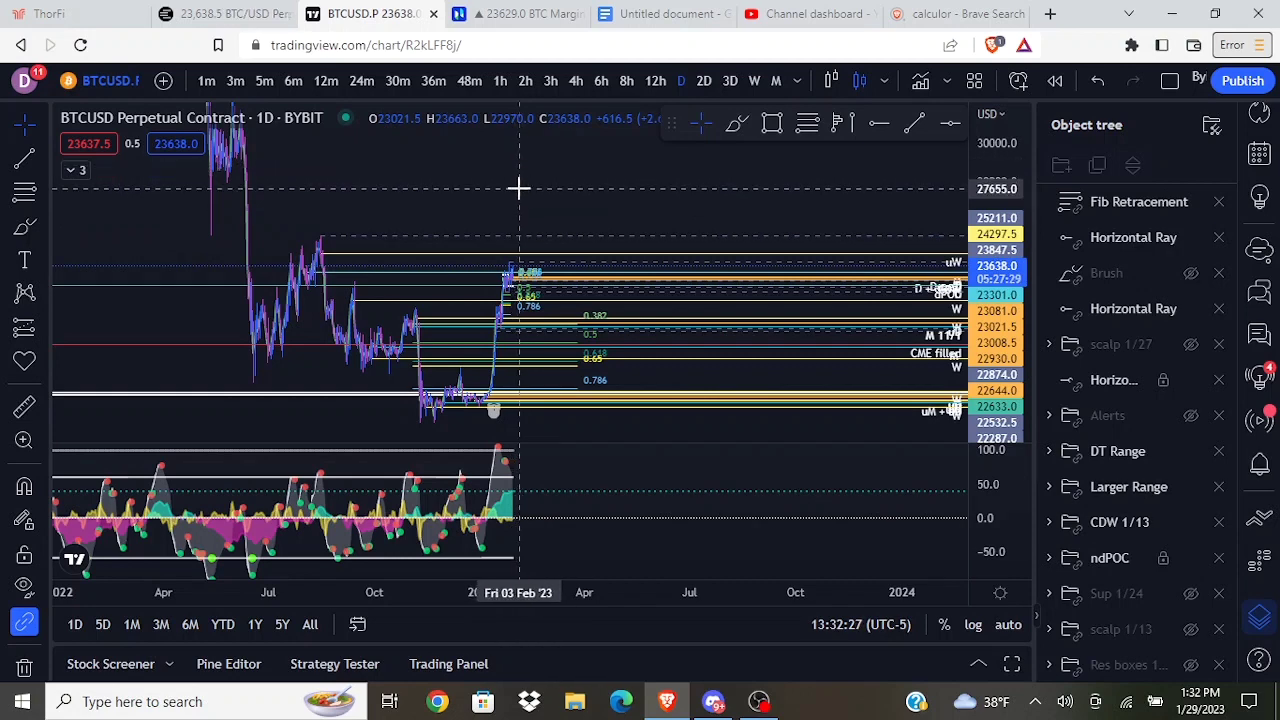
click(33, 170)
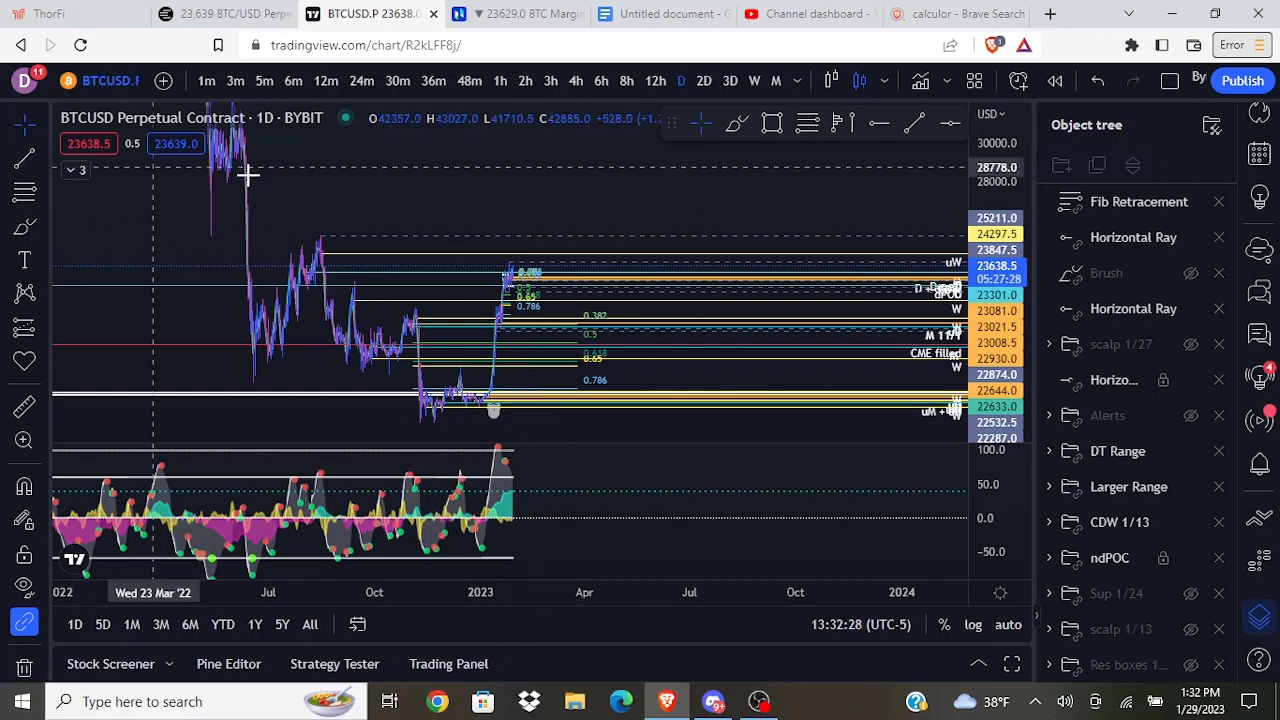
click(244, 269)
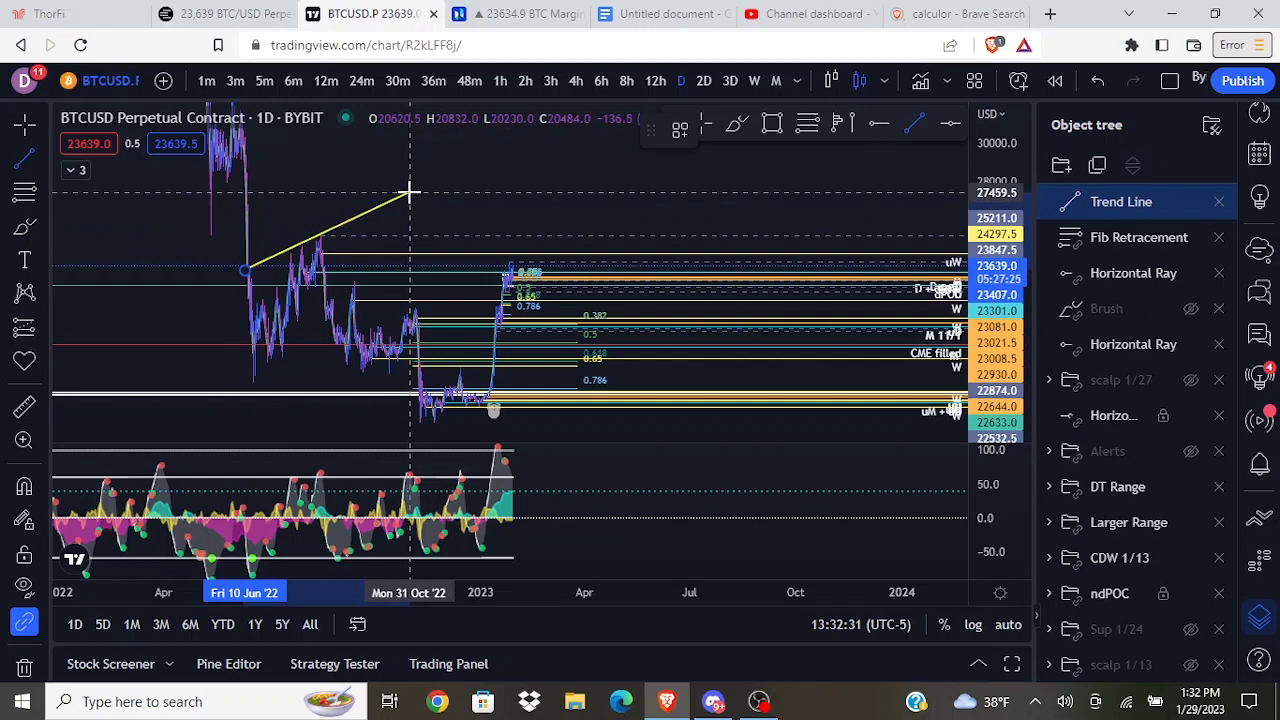
drag(524, 136, 471, 145)
Step: Draw a falling trend line under the lows from June 15, 2022 to January 29, 2023
drag(553, 198, 593, 140)
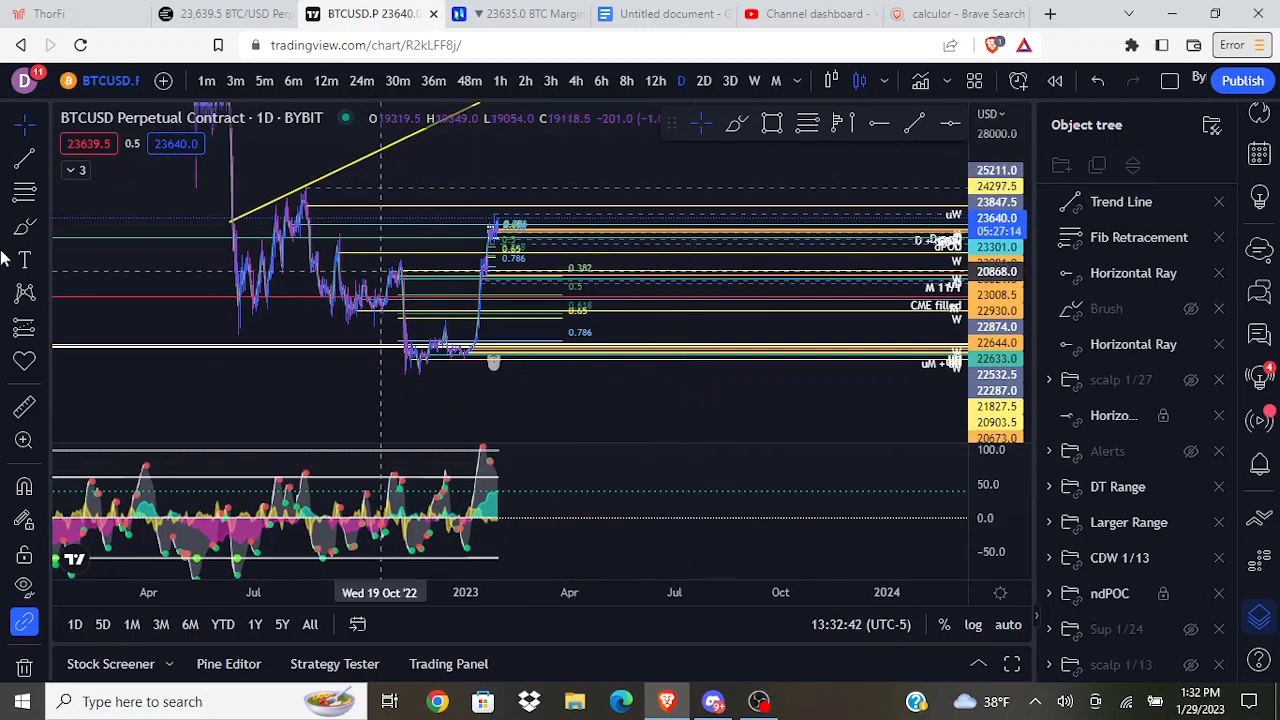
click(14, 168)
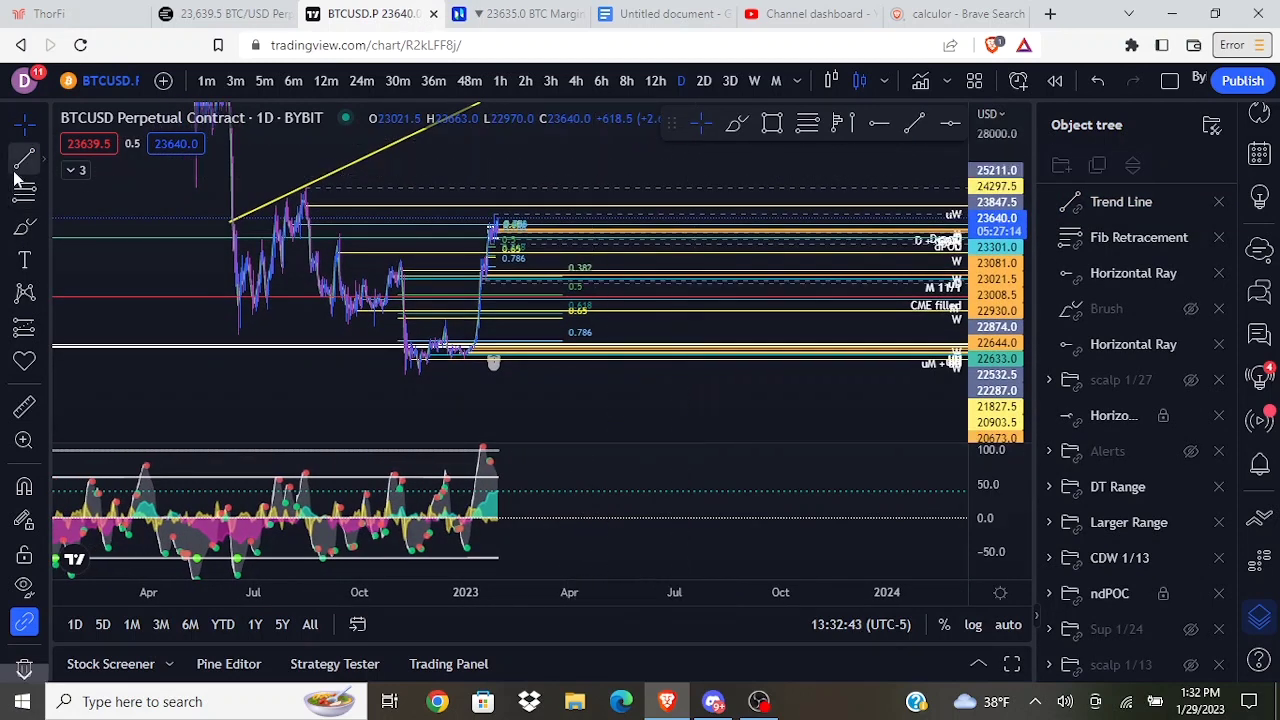
click(236, 297)
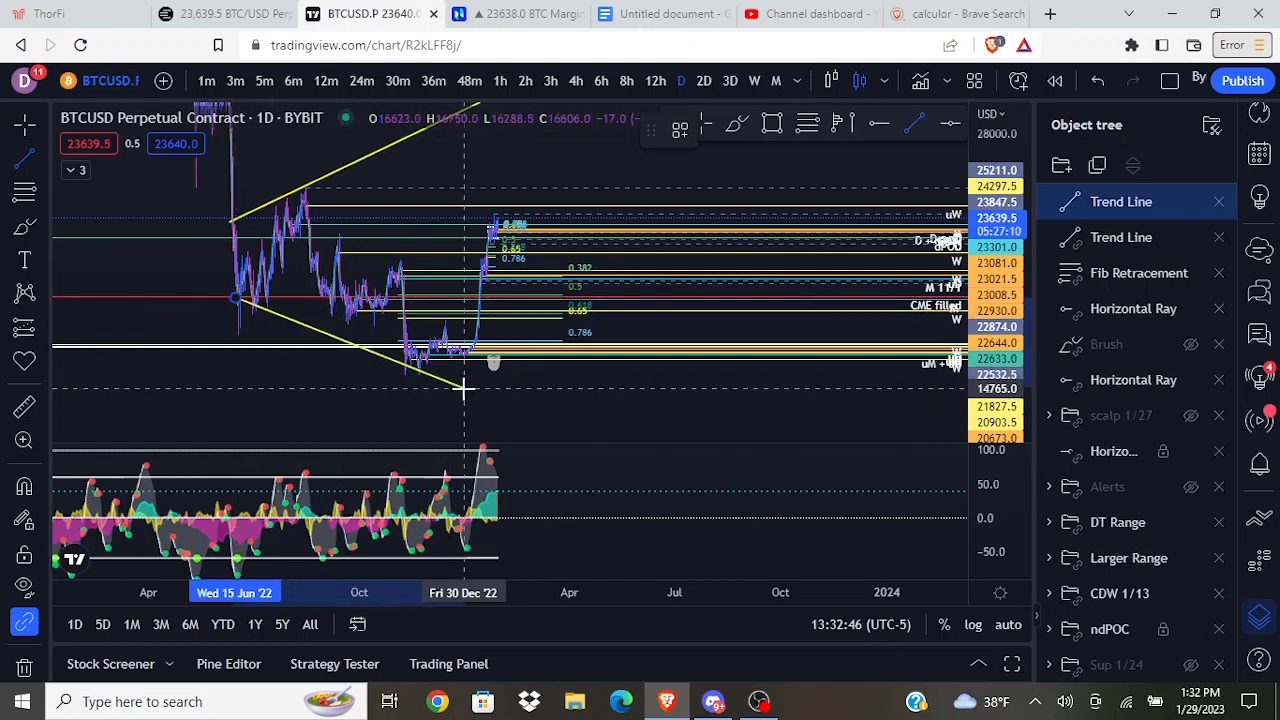
click(497, 415)
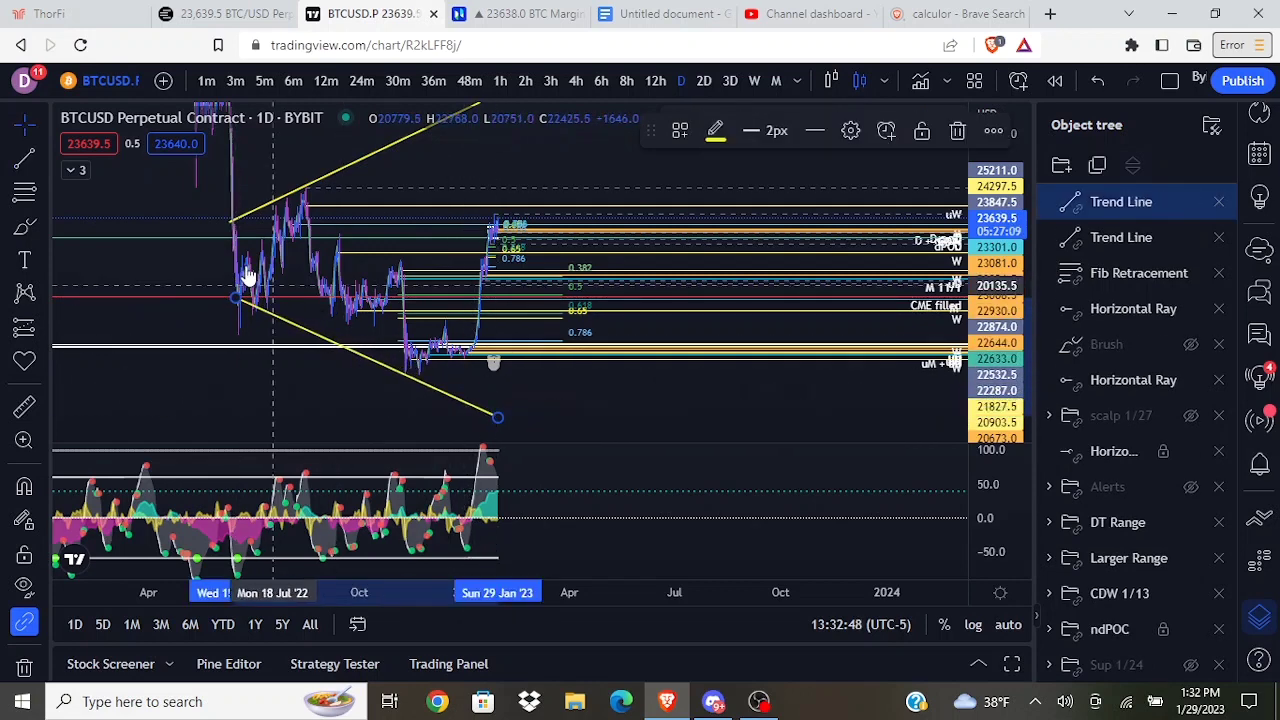
Step: Brush around the June to November 2022 range, and trace the bottom, the rally and projected swings from the upper trend line
click(24, 226)
mouse_move(225, 203)
mouse_down()
mouse_move(354, 206)
mouse_move(405, 245)
mouse_move(255, 310)
mouse_up()
mouse_move(406, 288)
mouse_down()
mouse_move(405, 374)
mouse_move(425, 351)
mouse_move(469, 350)
mouse_move(487, 246)
mouse_up()
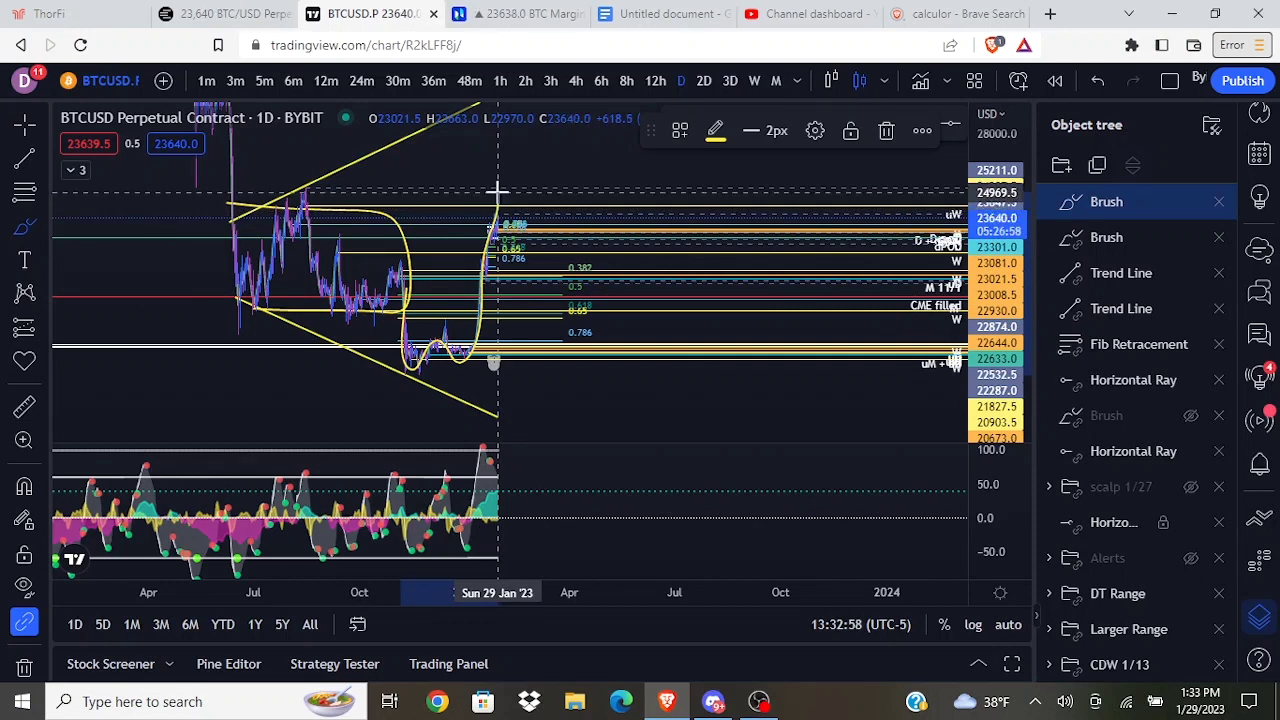
drag(497, 158, 507, 118)
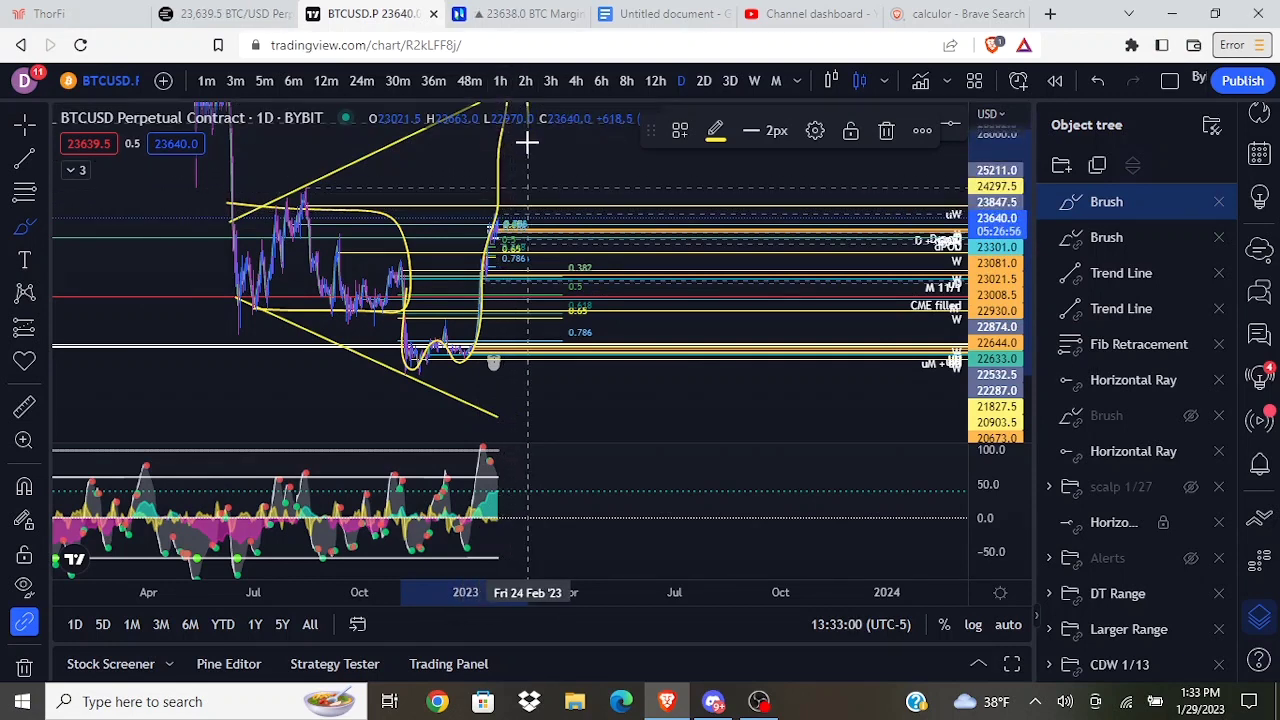
drag(531, 186, 578, 104)
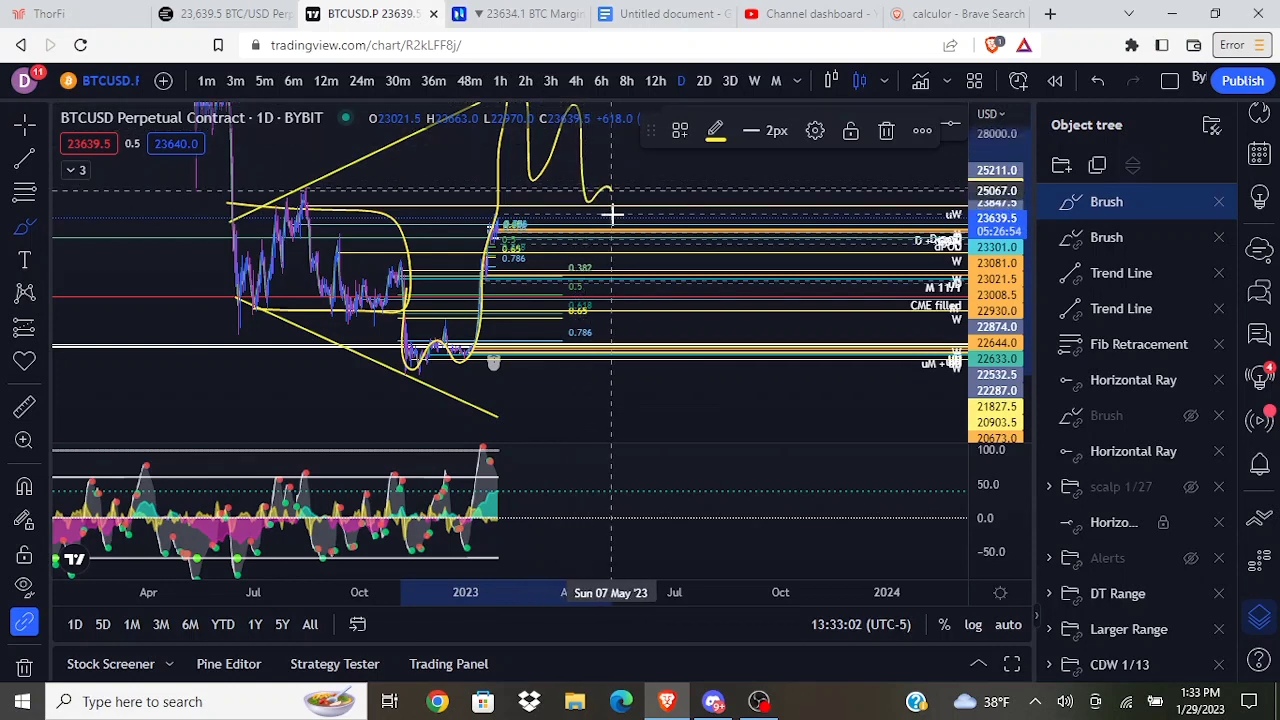
drag(612, 214, 613, 229)
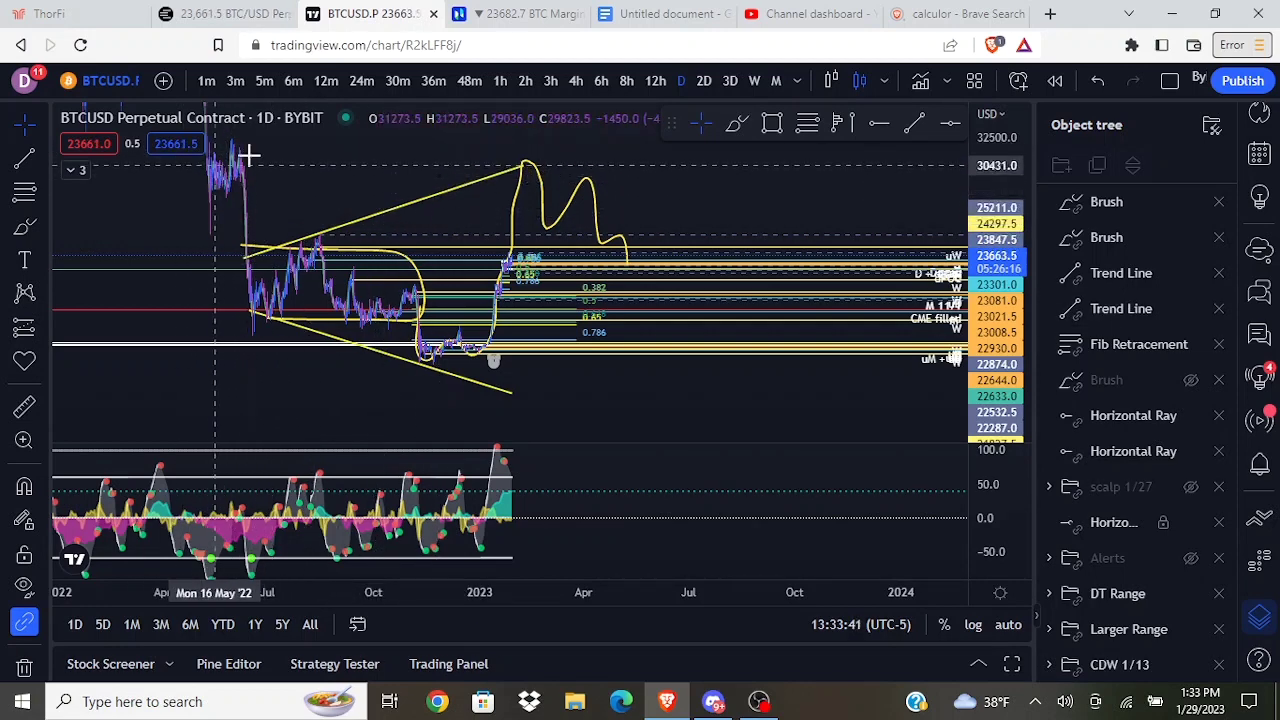
Step: Close the diamond with trend lines from about 30348 on February 11, 2023 to October 2, 2023, and back to January 30, 2023
drag(362, 163, 298, 174)
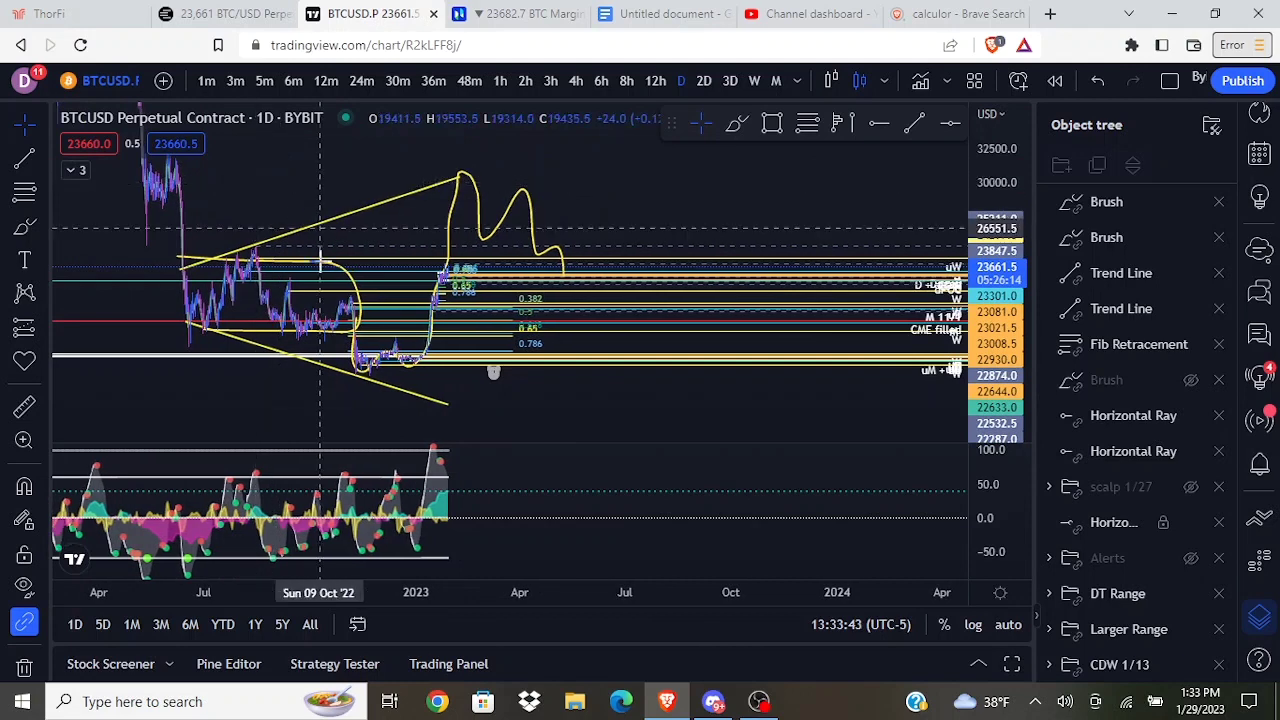
scroll(851, 214, down, 3)
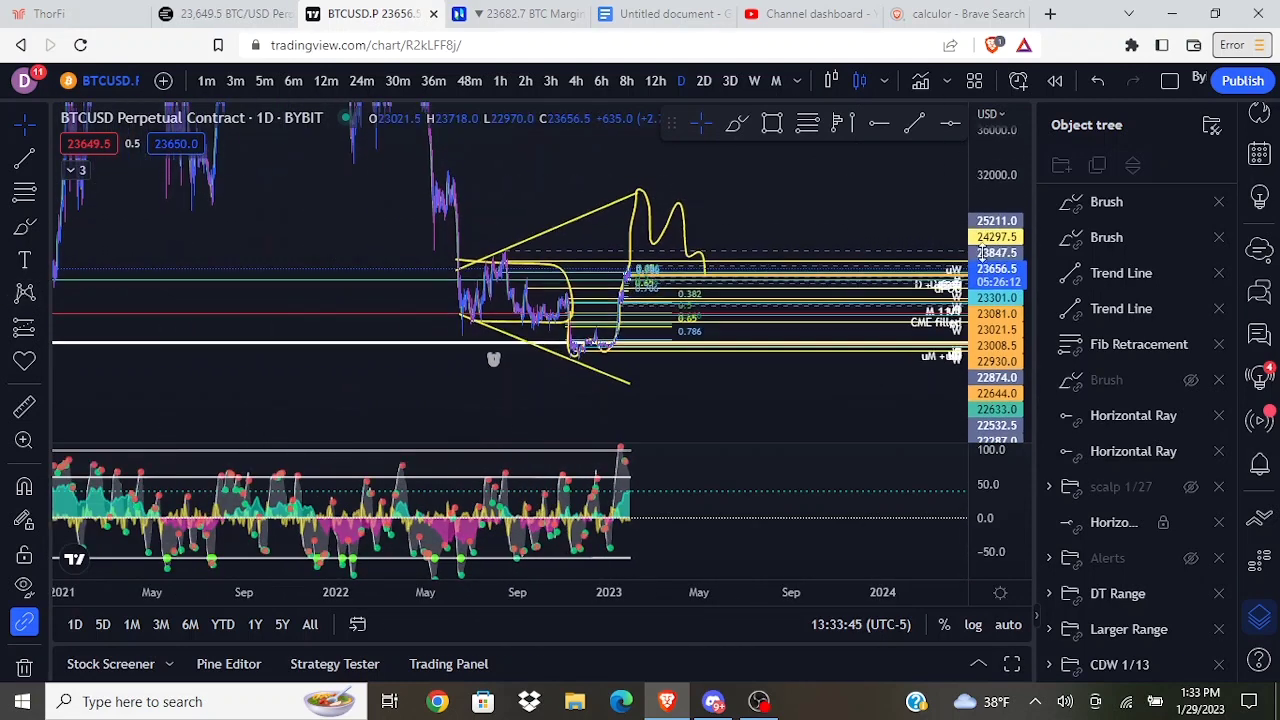
drag(868, 207, 580, 260)
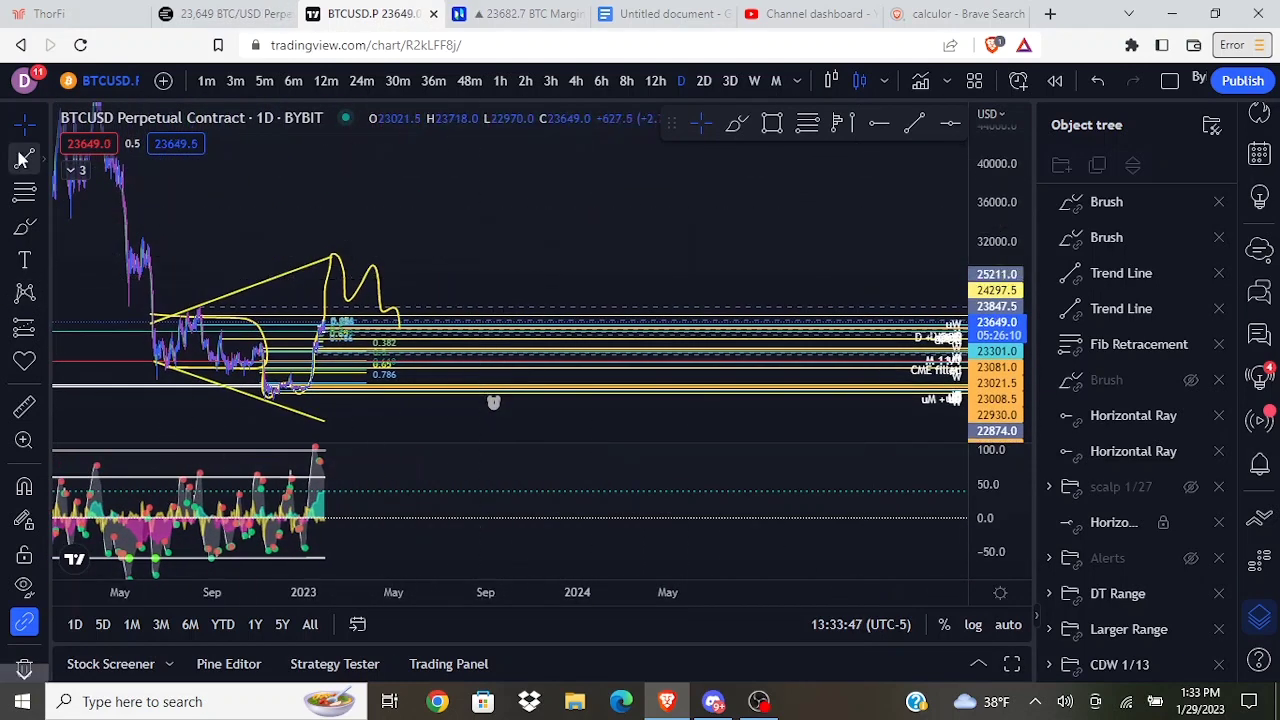
click(335, 258)
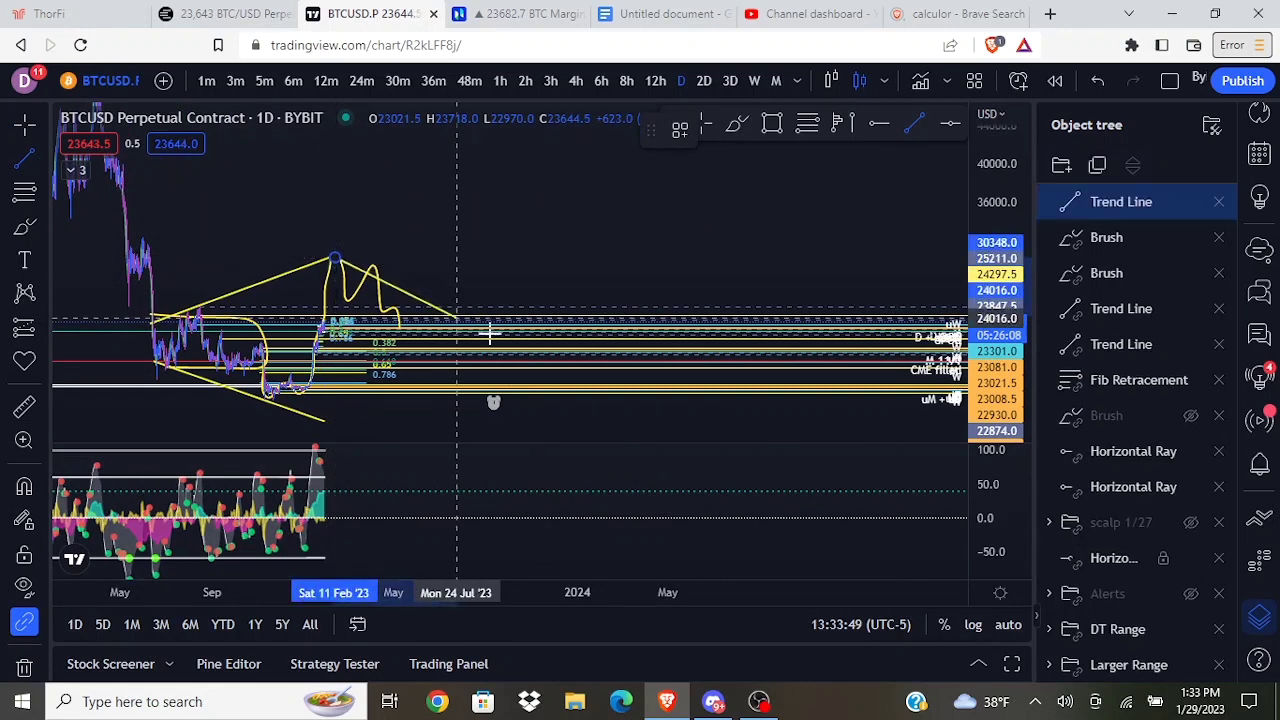
click(512, 338)
click(24, 158)
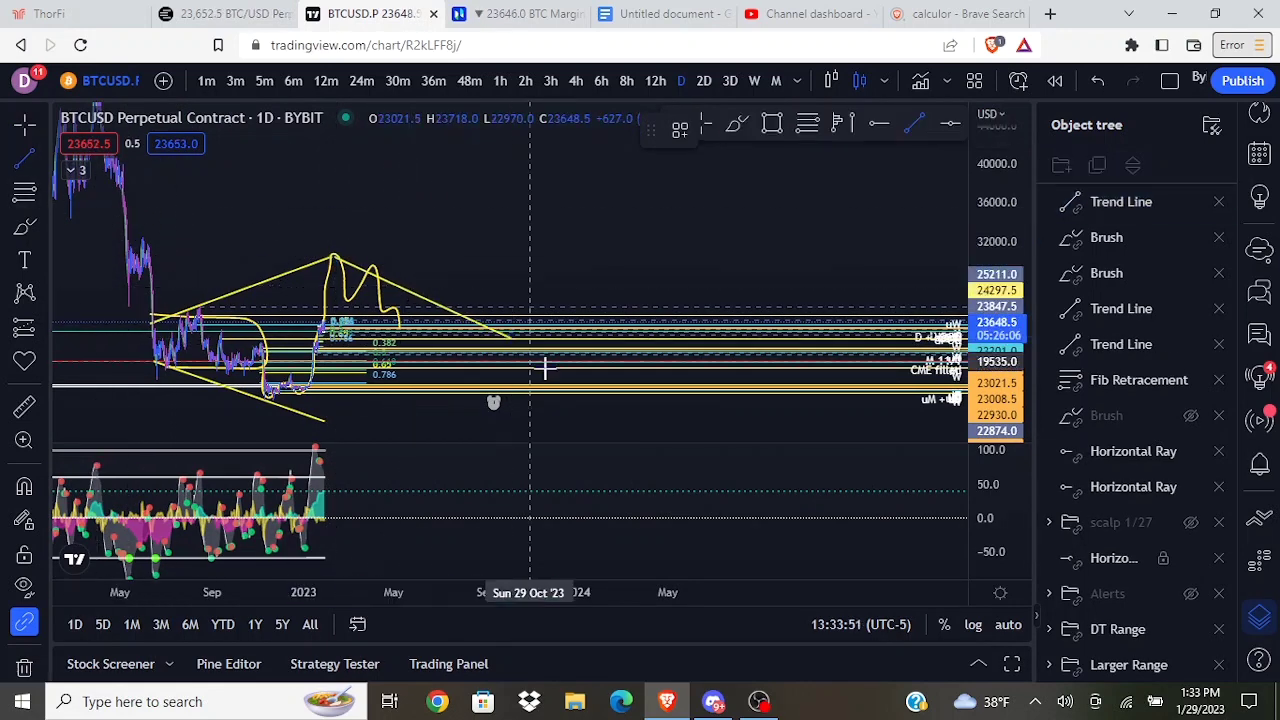
click(510, 338)
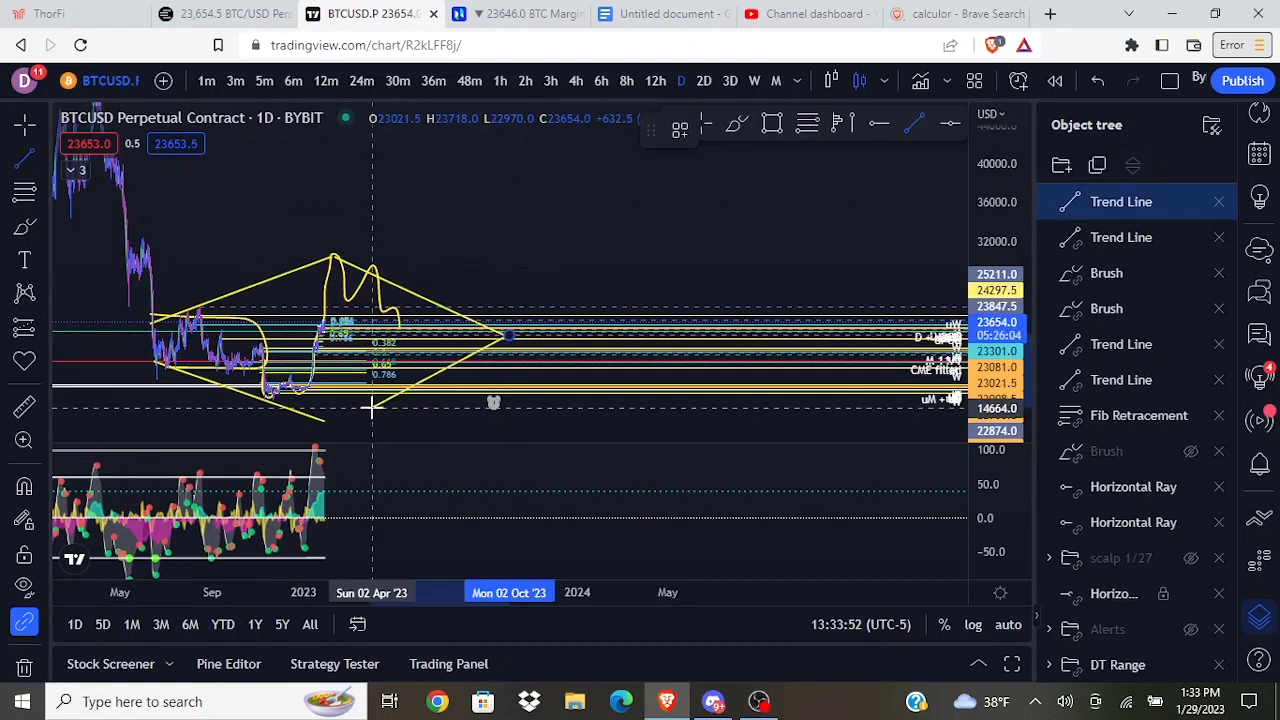
click(324, 420)
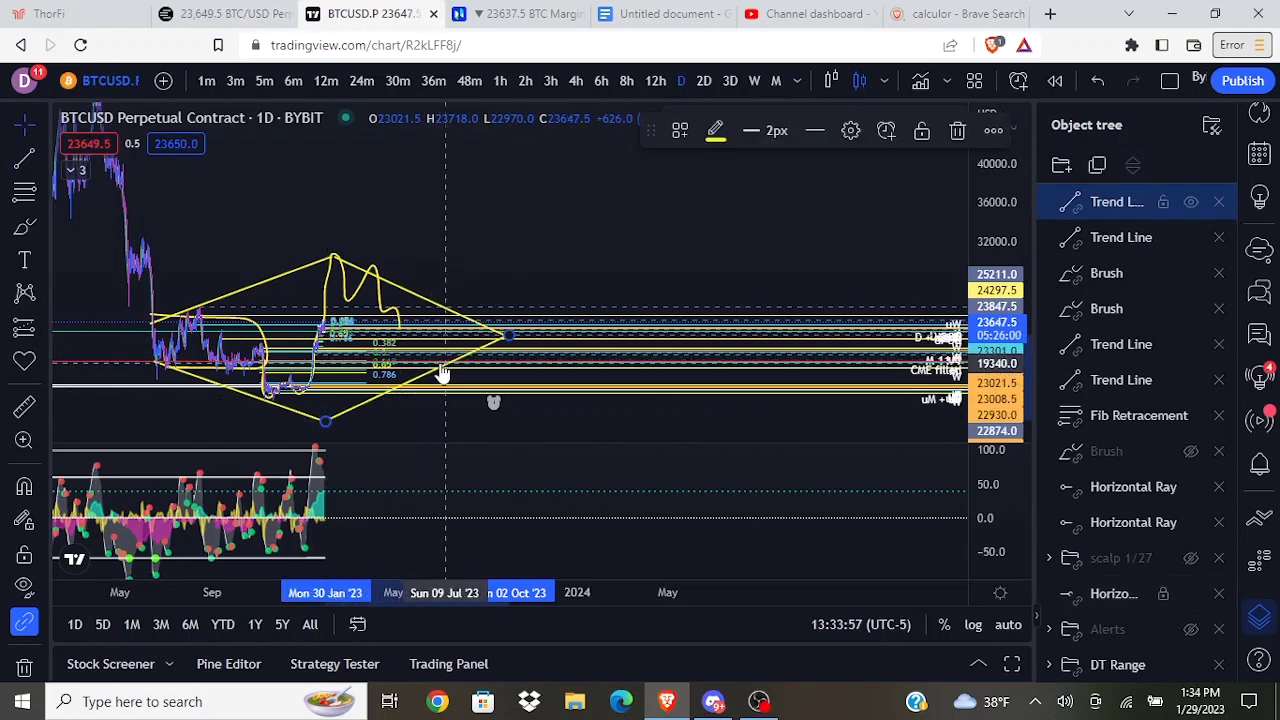
Step: Brush a projected path through the diamond's right apex into a rally above 40000, and loop the May 2022 range with the projected peak
key(alt+t)
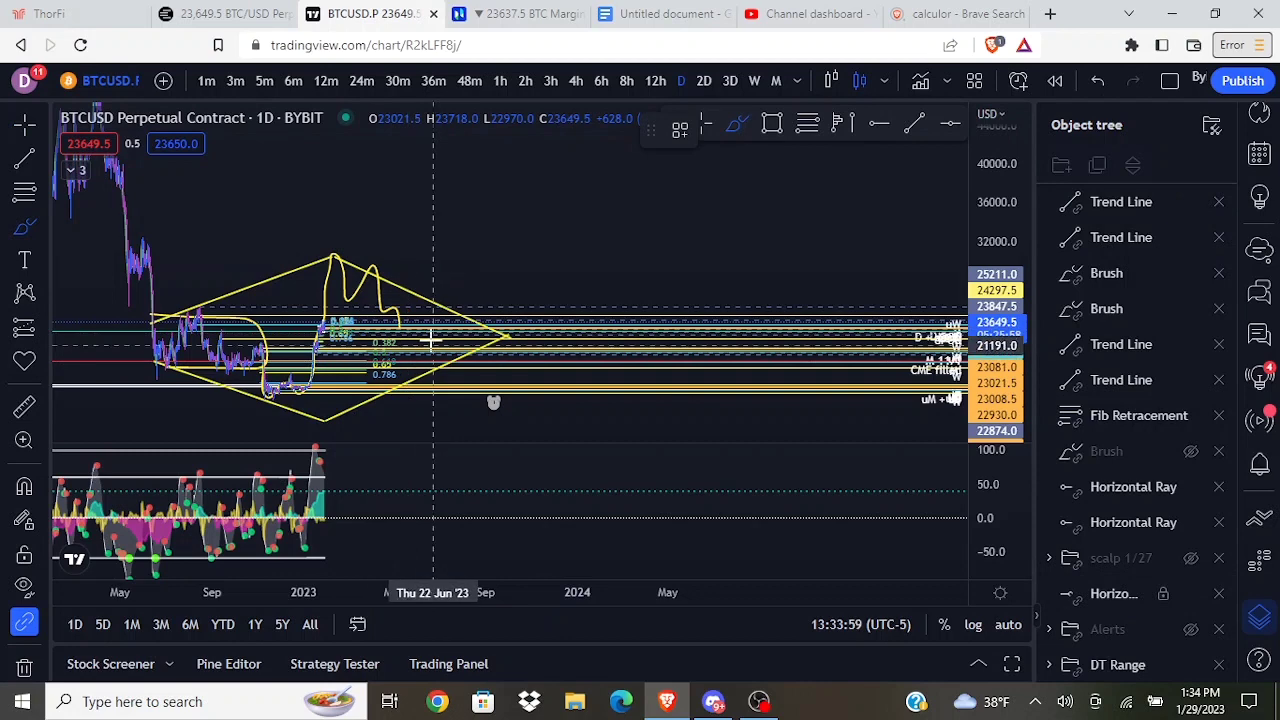
mouse_move(405, 332)
mouse_down()
mouse_move(457, 358)
mouse_move(500, 285)
mouse_move(574, 224)
mouse_move(613, 132)
mouse_up()
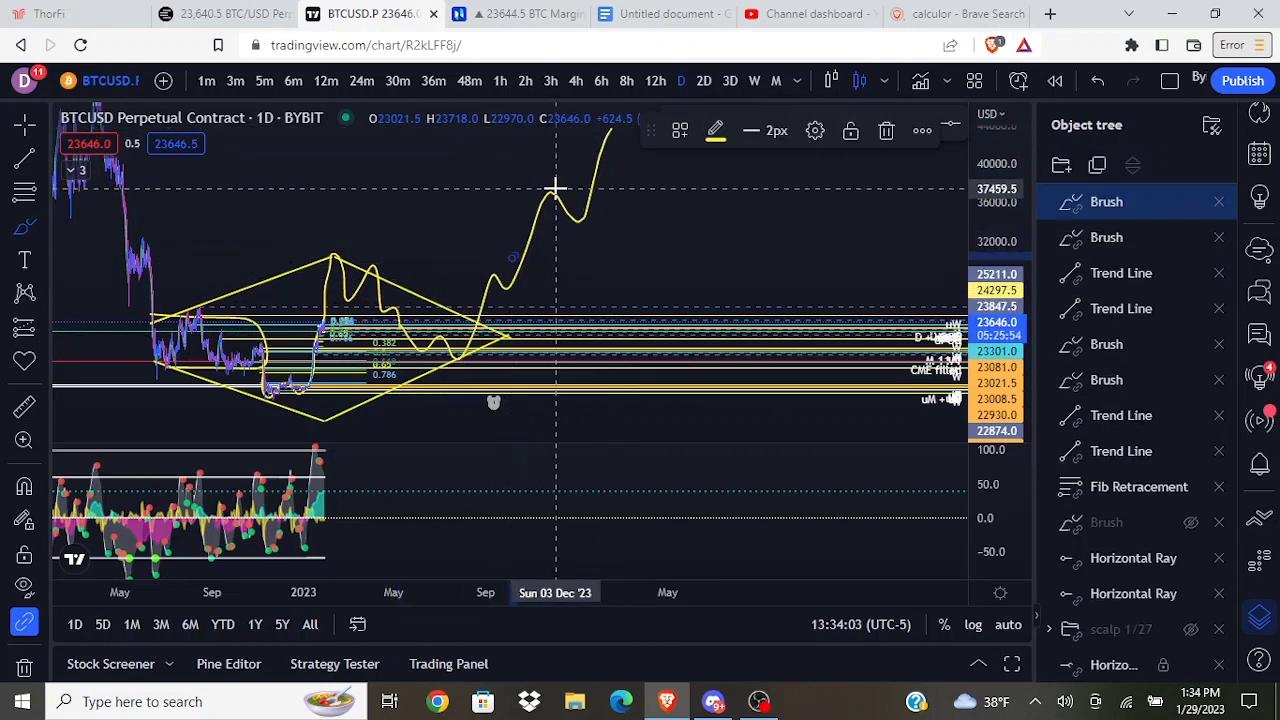
click(886, 132)
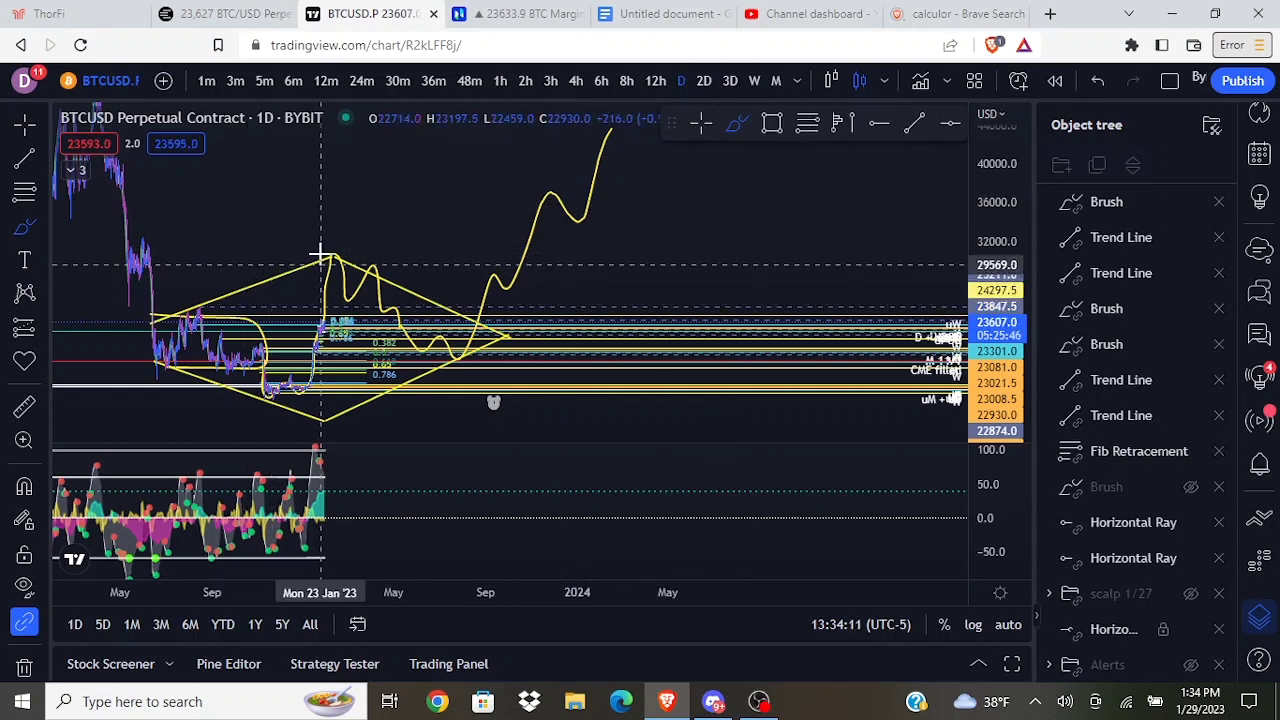
mouse_move(228, 248)
mouse_down()
mouse_move(105, 252)
mouse_move(205, 285)
mouse_move(345, 285)
mouse_move(278, 250)
mouse_up()
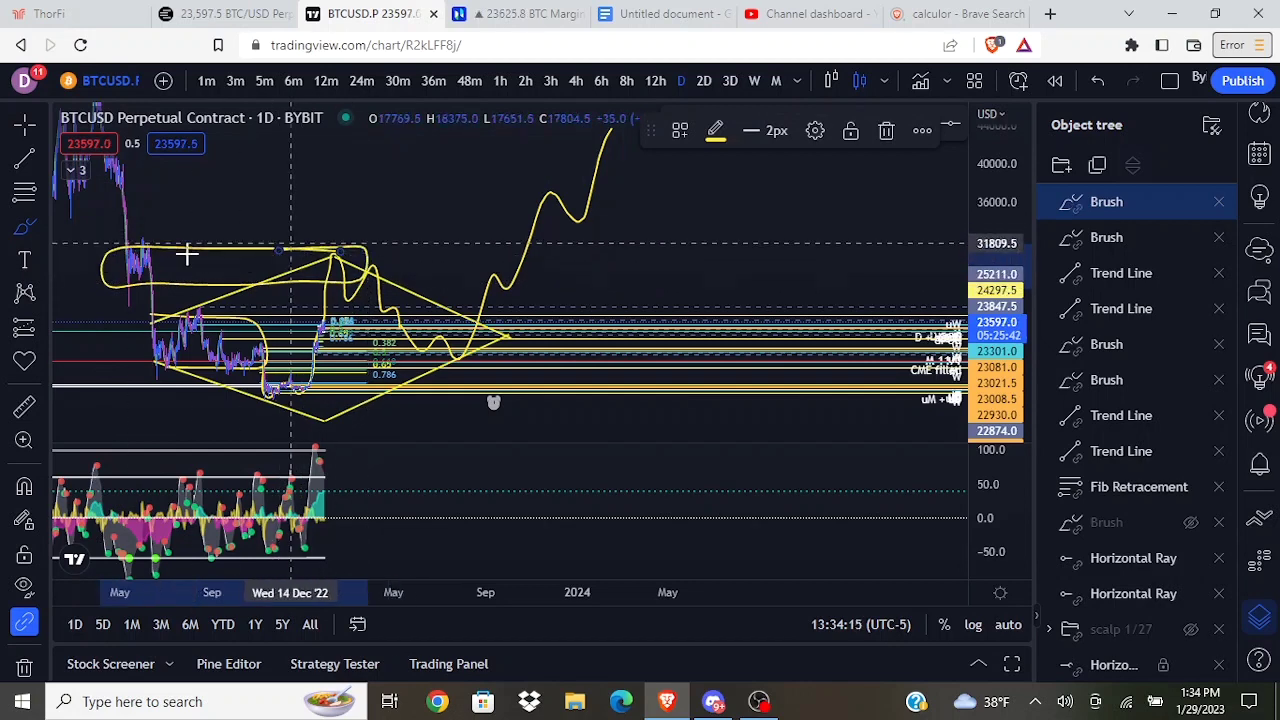
Step: Delete the diamond's trend lines and all the yellow brush strokes from the daily chart
click(894, 130)
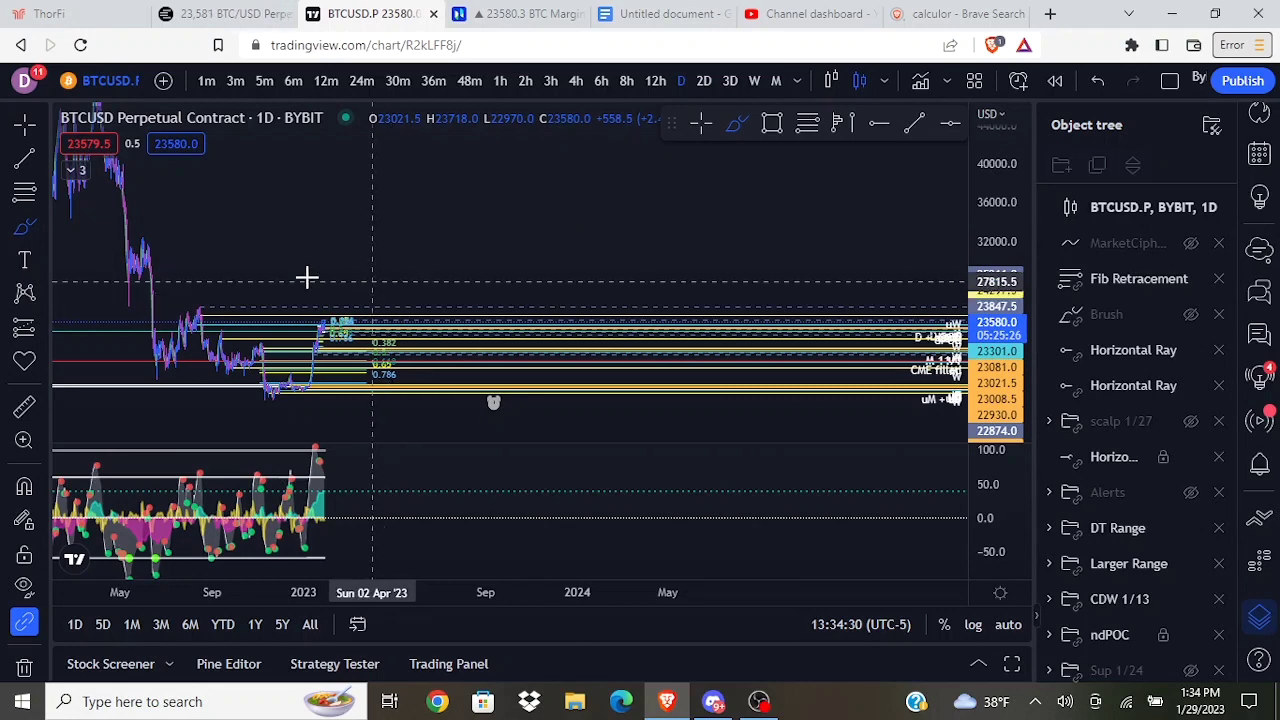
click(18, 125)
drag(534, 243, 755, 157)
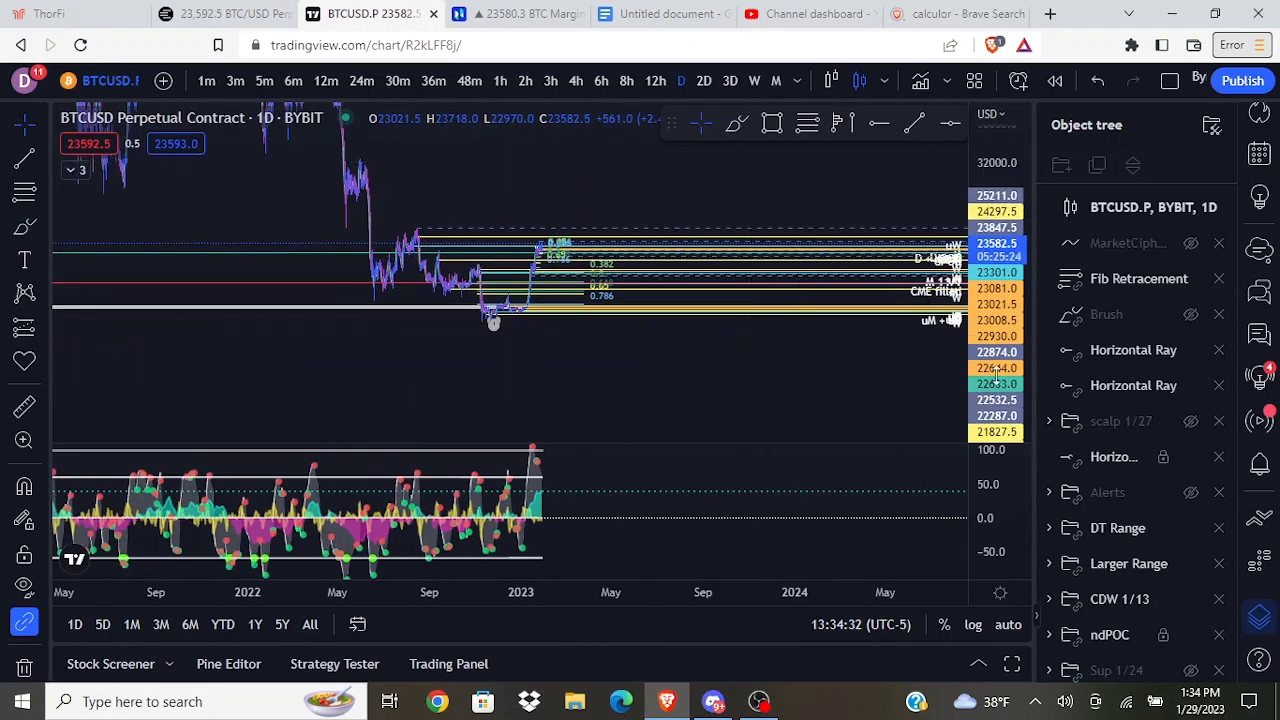
drag(996, 374, 980, 172)
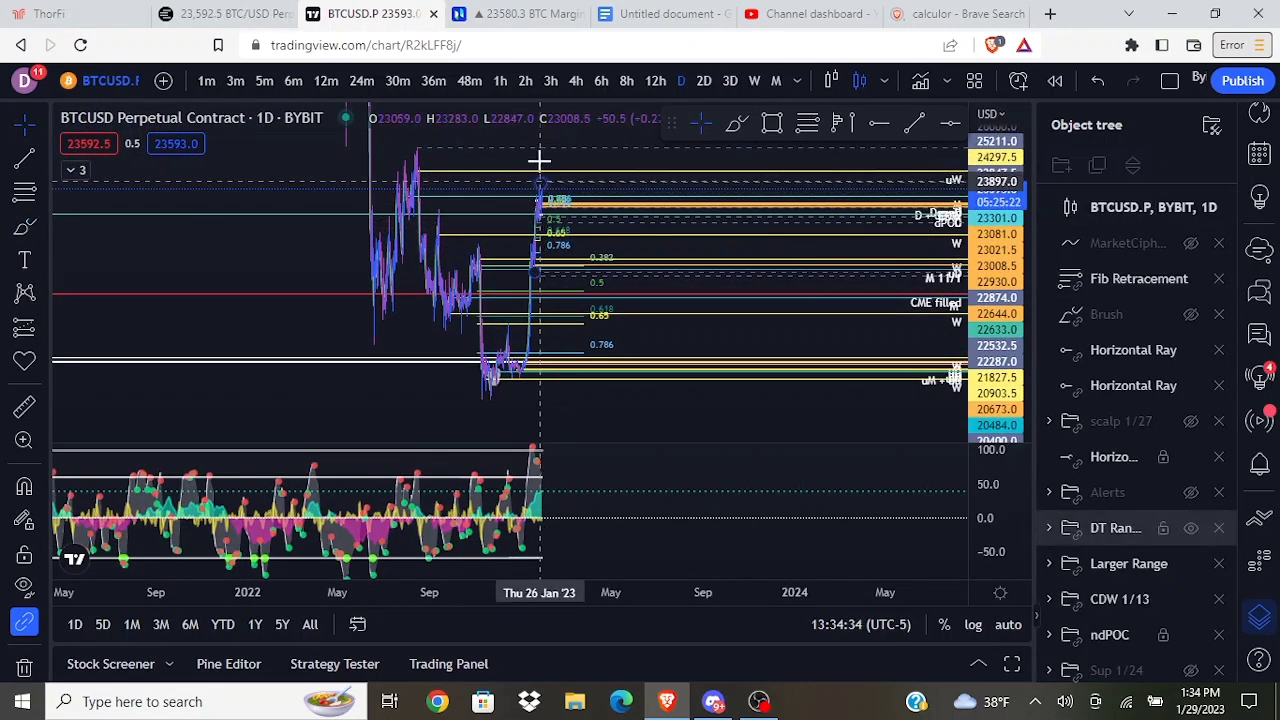
Step: Switch the chart to the 1-hour timeframe and examine recent price action against the levels from 21827.5 up to 24297.5
drag(573, 182, 536, 212)
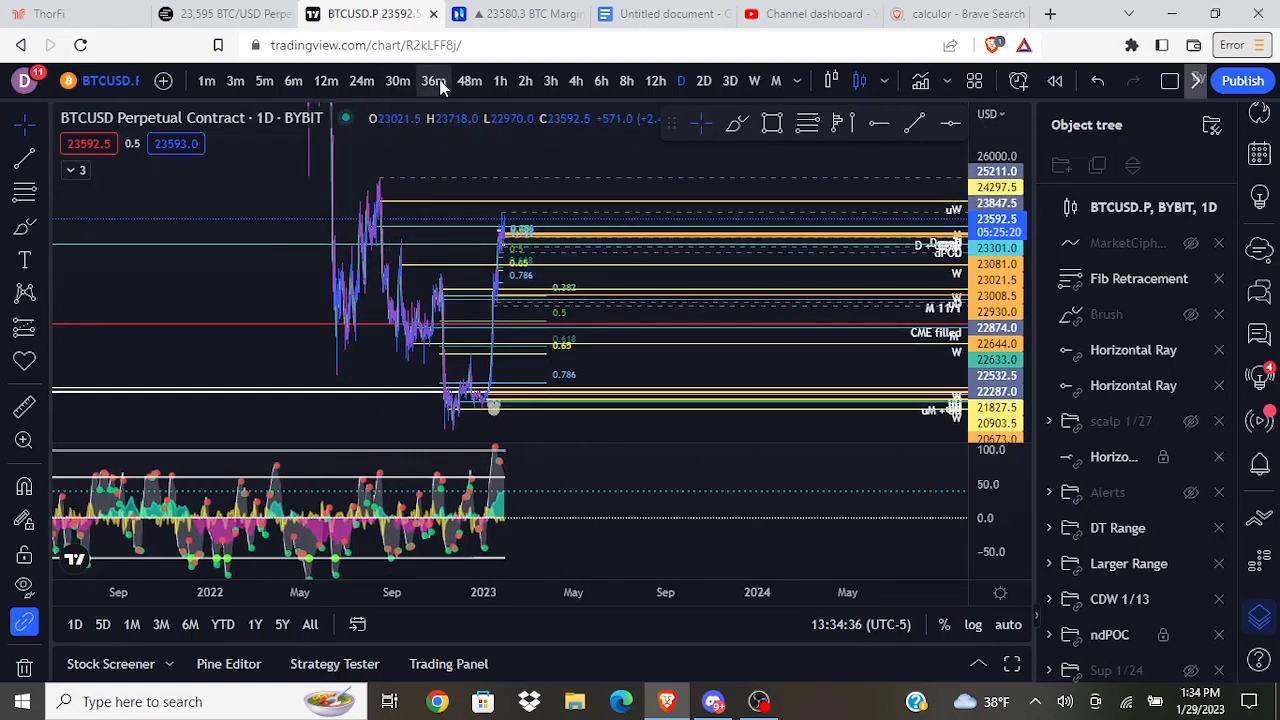
click(499, 80)
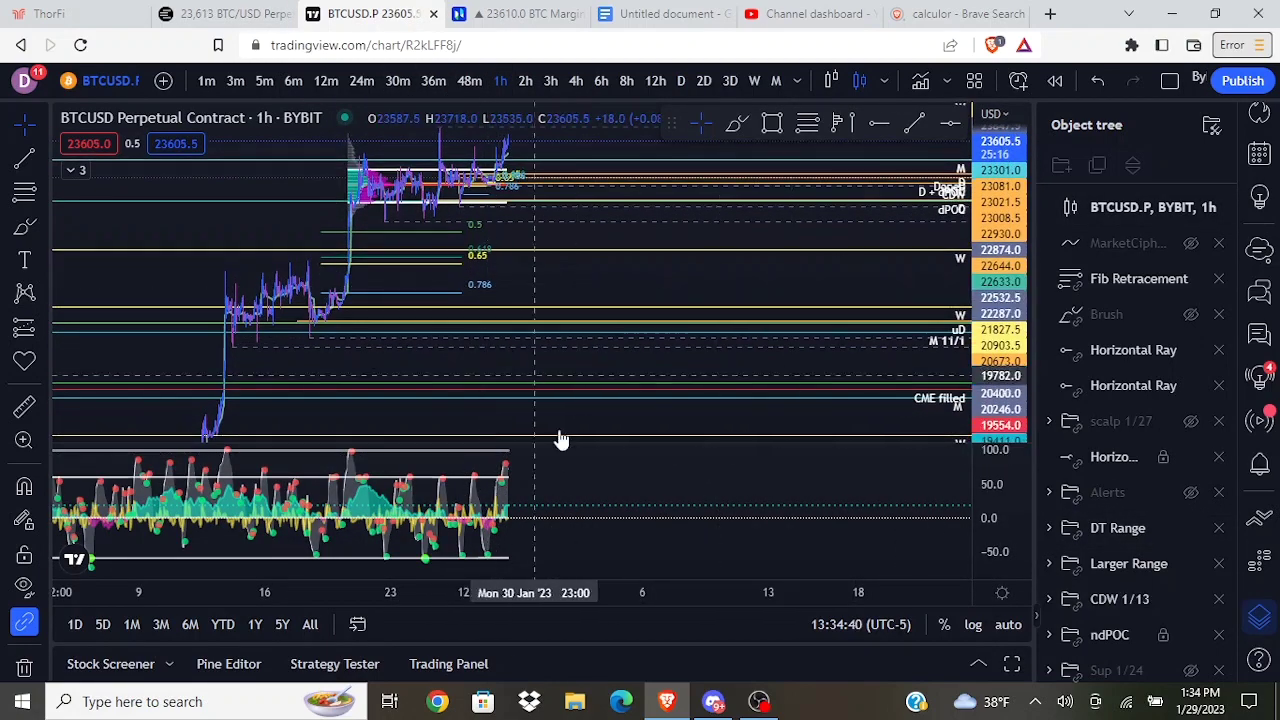
drag(567, 284, 538, 359)
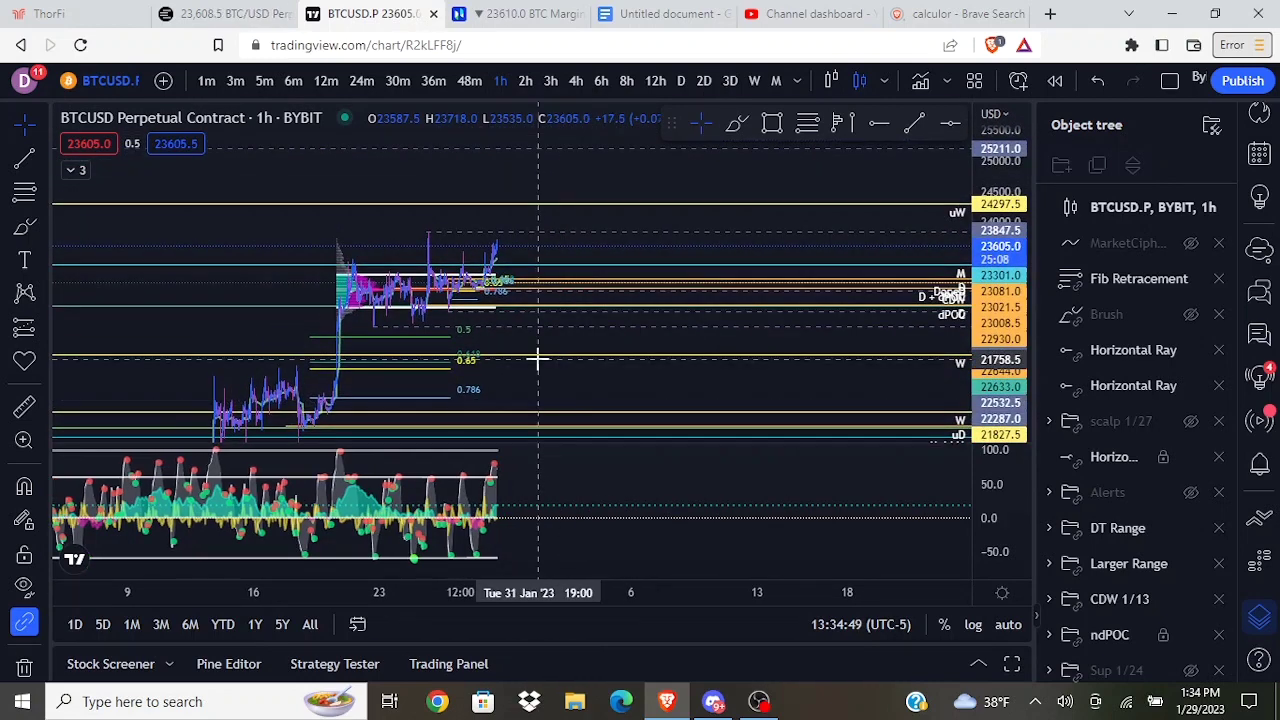
scroll(540, 340, down, 3)
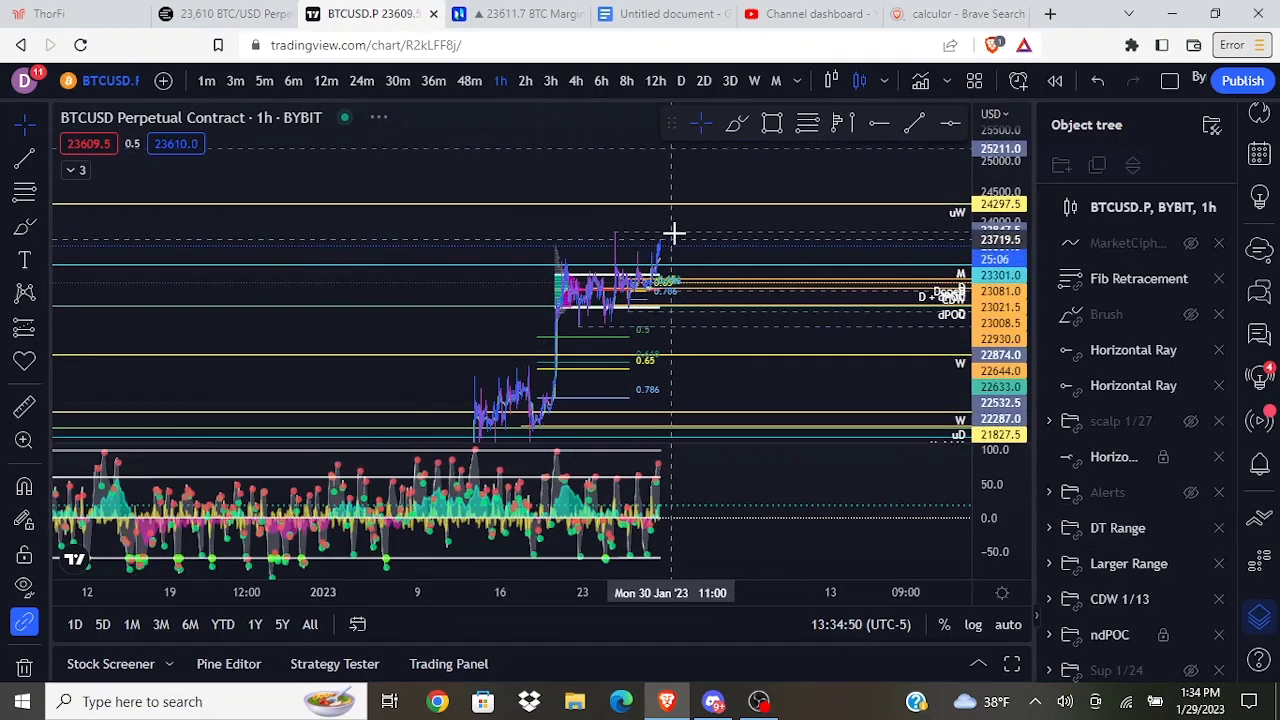
scroll(745, 200, up, 2)
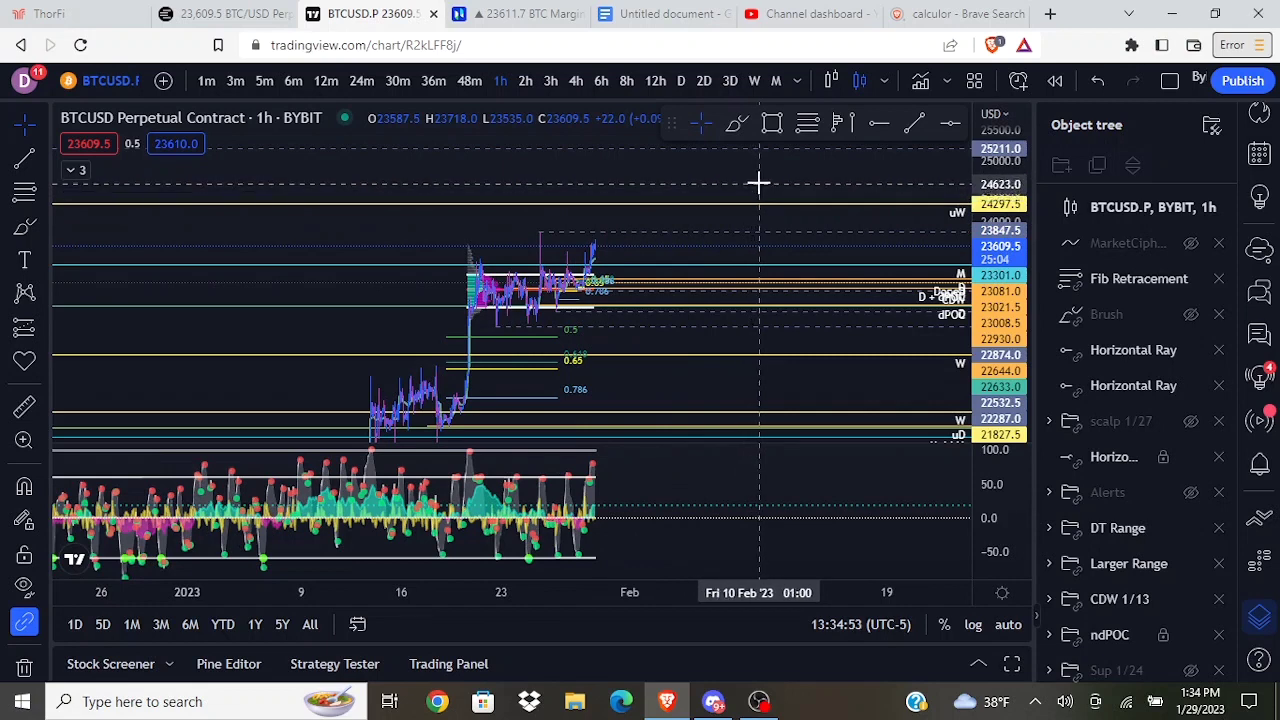
drag(757, 180, 680, 183)
scroll(632, 191, up, 3)
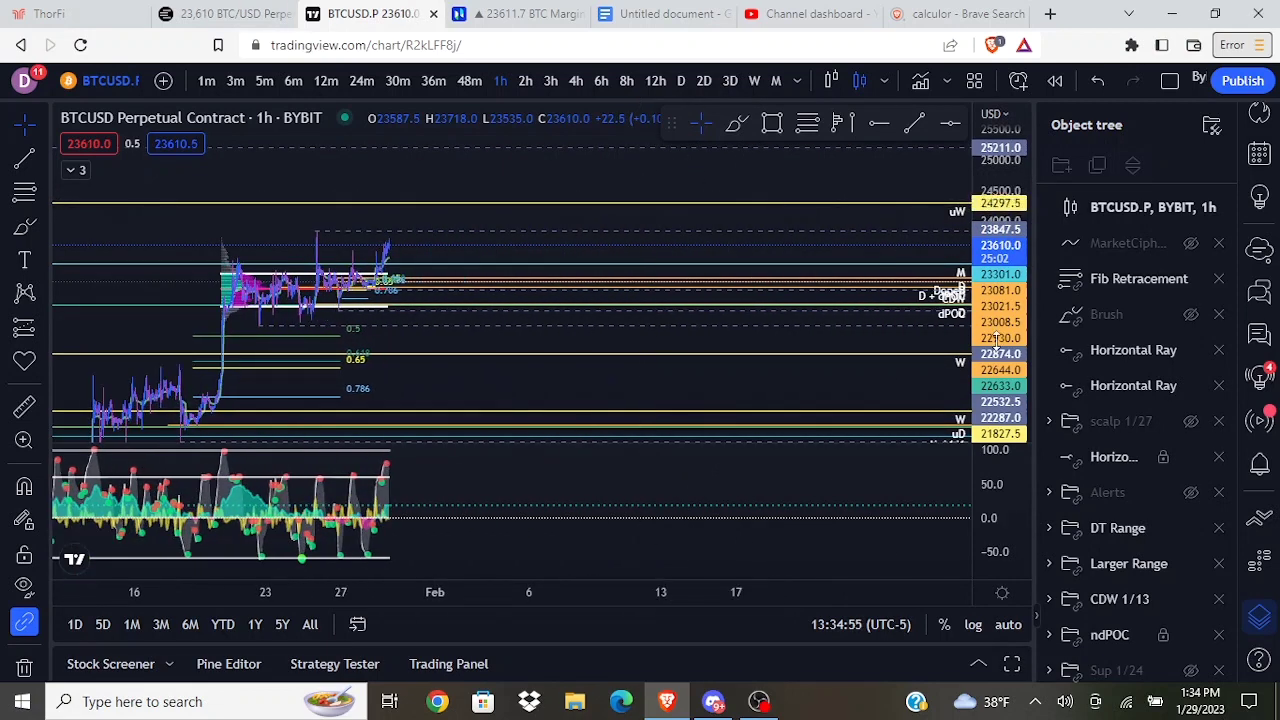
drag(988, 362, 988, 230)
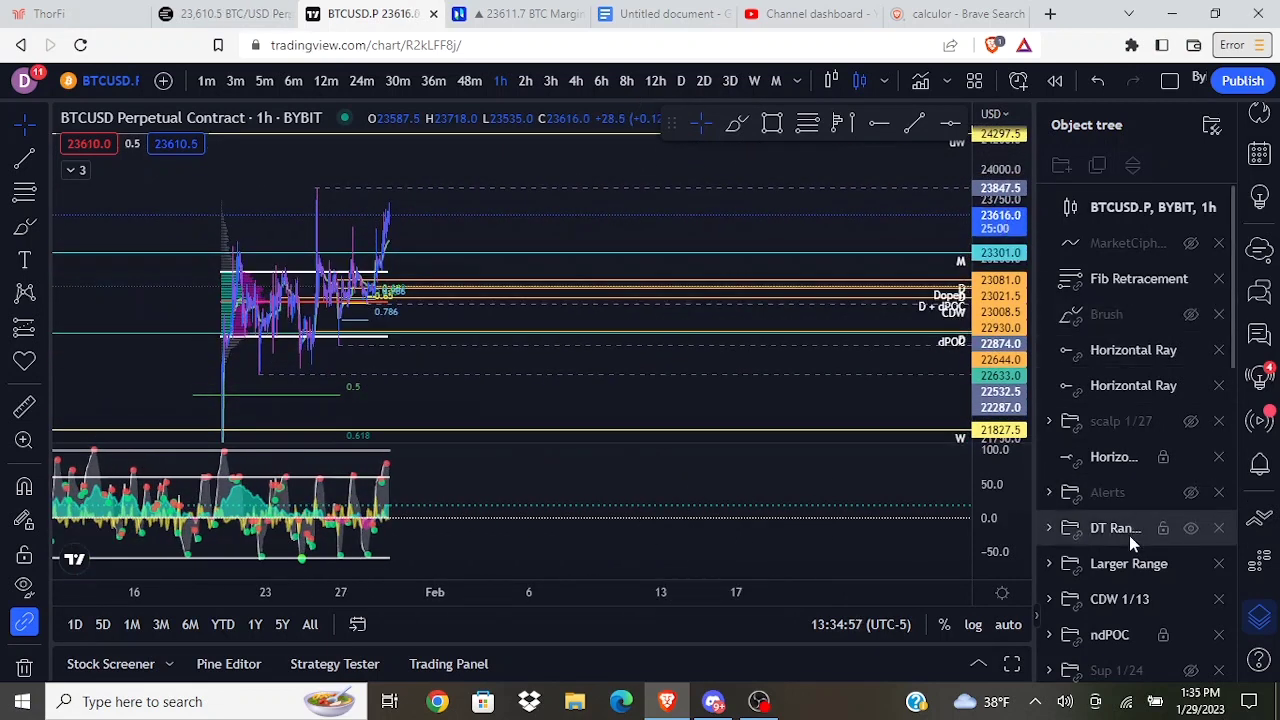
Step: Hide the D 1/13 group of levels, check the remaining levels on the daily chart, and switch to the 12-minute timeframe
scroll(1129, 535, down, 2)
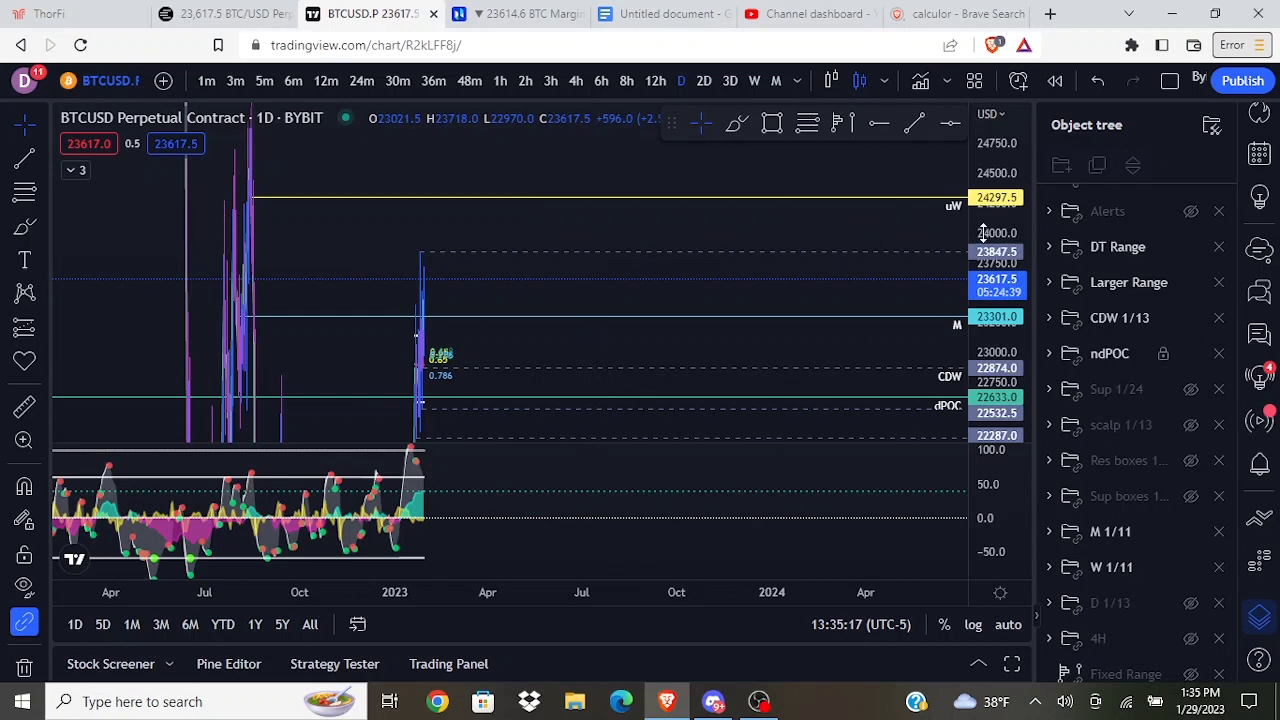
drag(984, 232, 986, 272)
drag(593, 218, 663, 191)
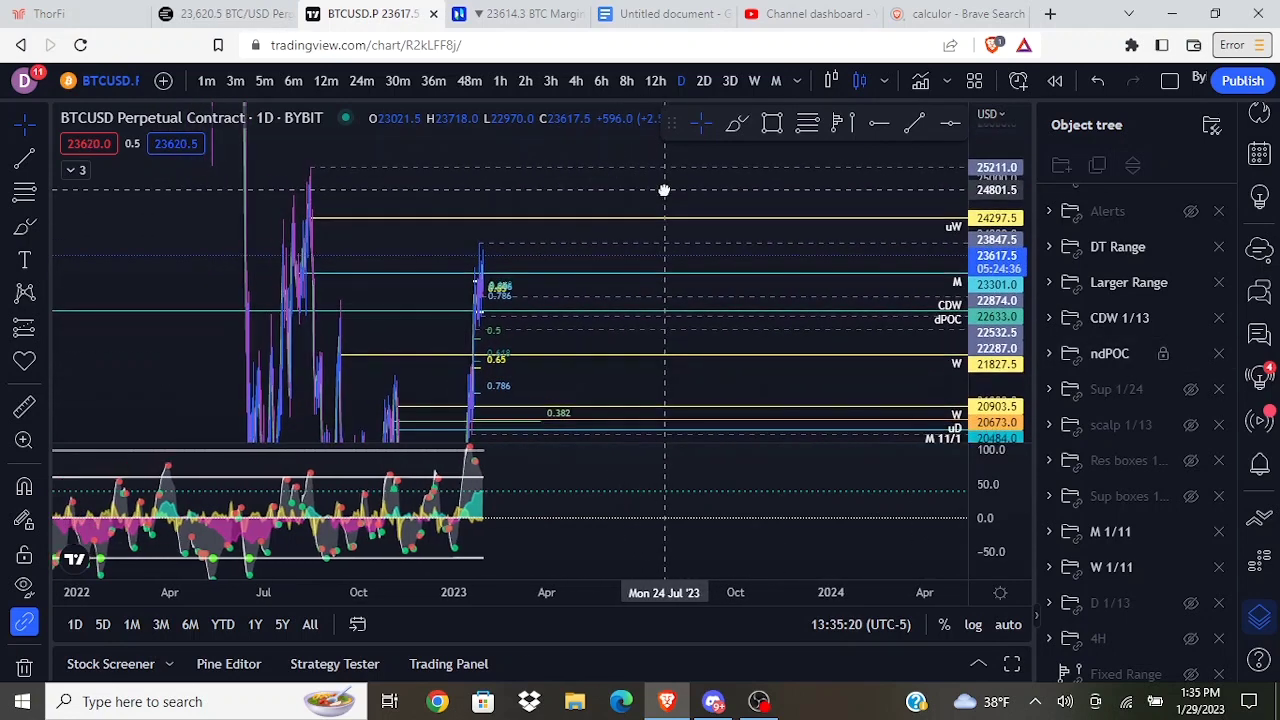
click(327, 81)
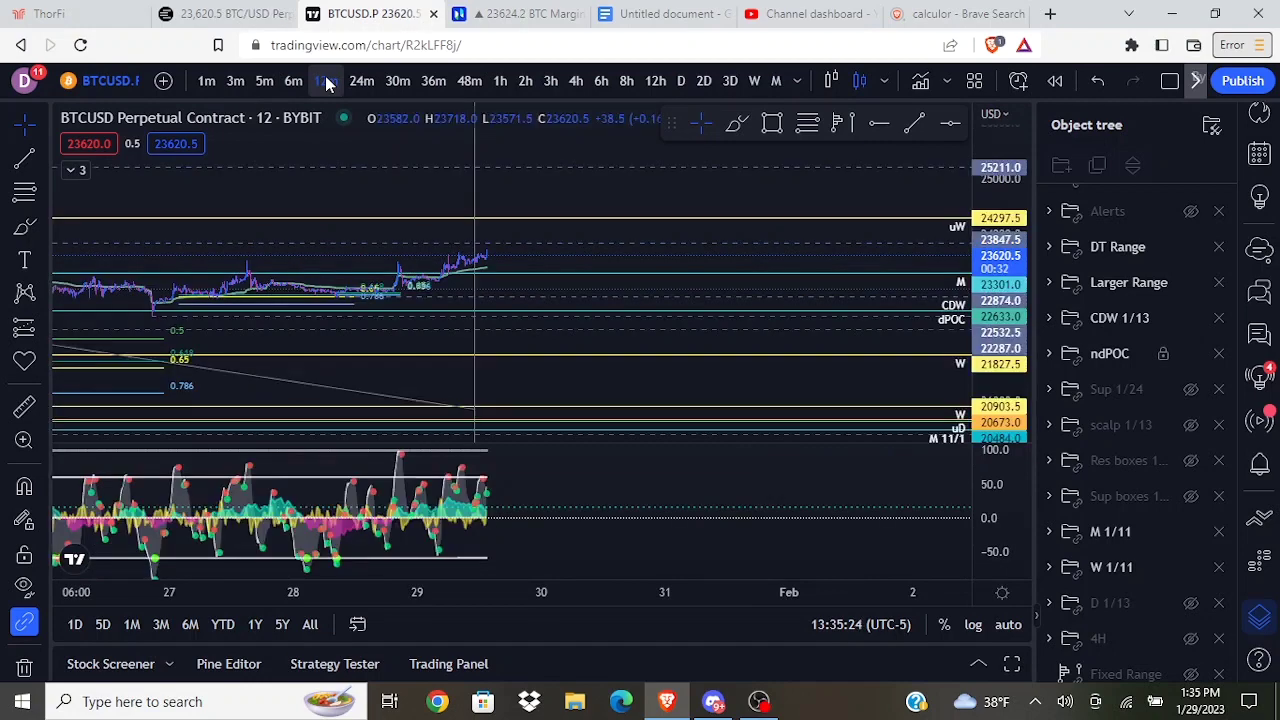